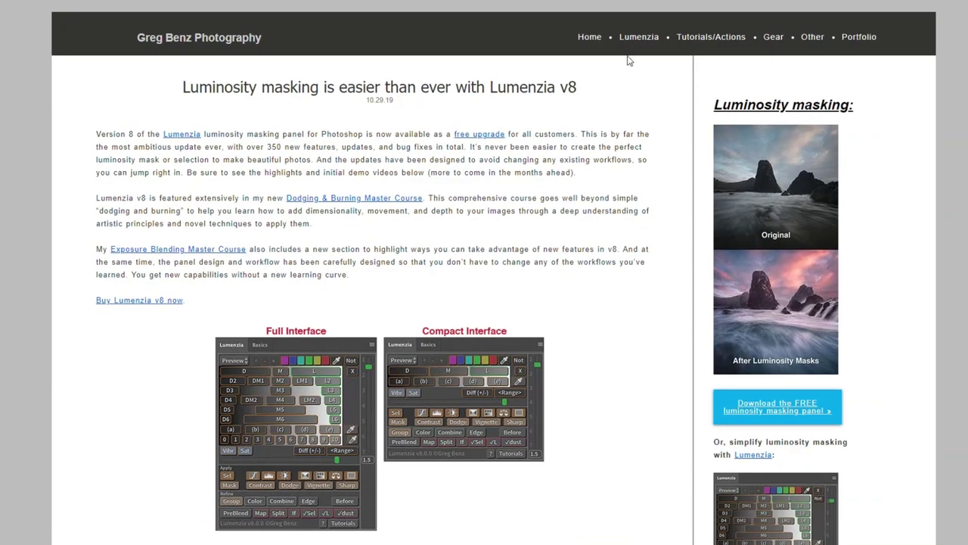
- Switch to Adobe Bridge and open all eight NEF photos of the download folder together in Camera Raw
mouse_move(666, 42)
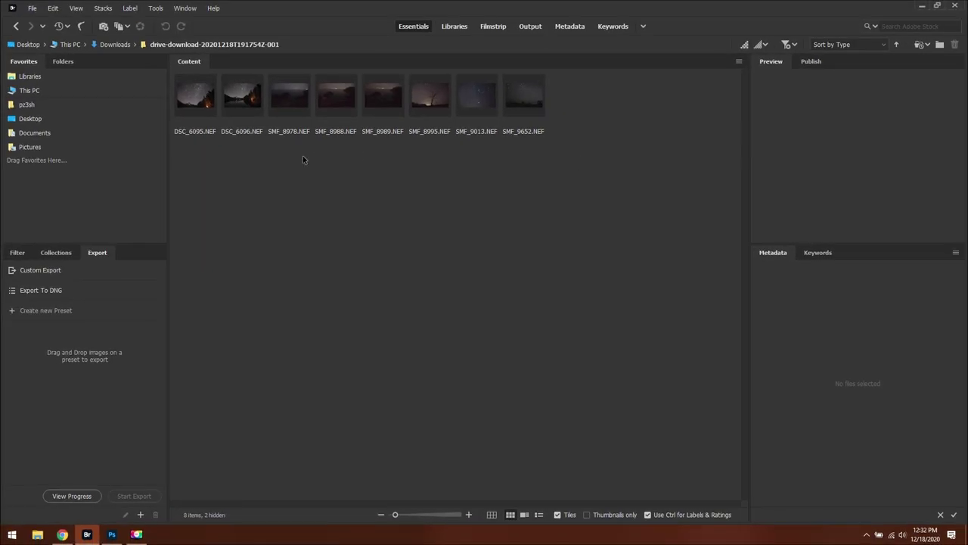
drag(573, 186, 199, 97)
right_click(198, 97)
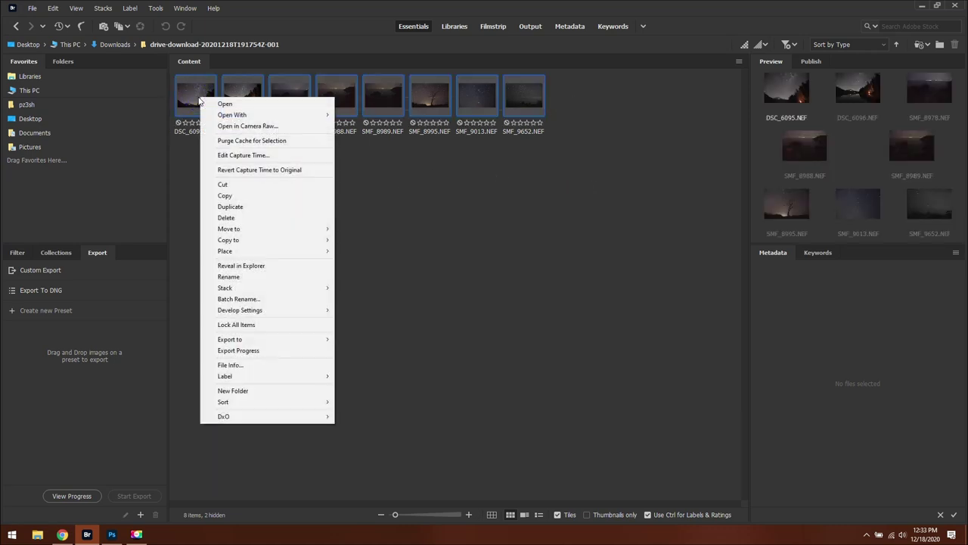
click(272, 127)
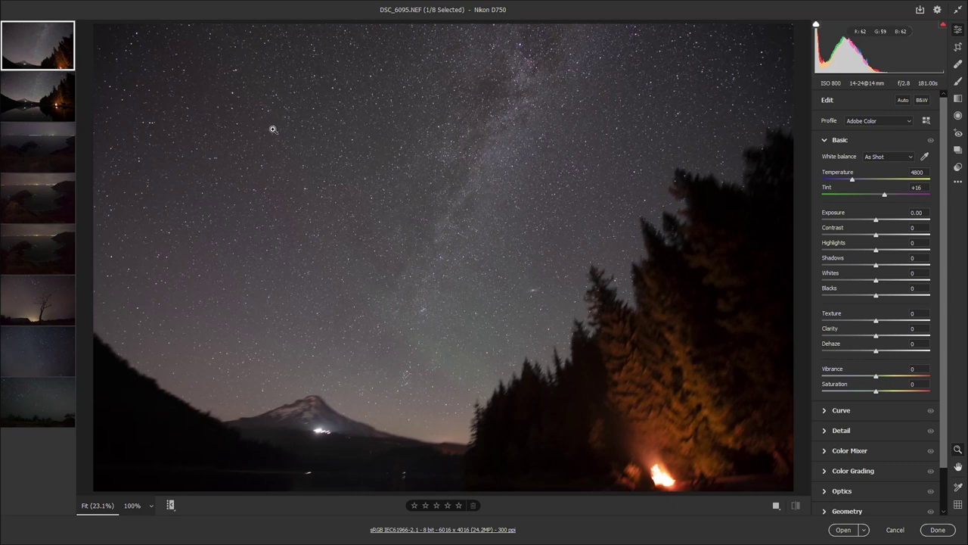
- Raise the exposure of DSC_6096.NEF to +3.90 and examine the dark trees by the lake up close
click(38, 102)
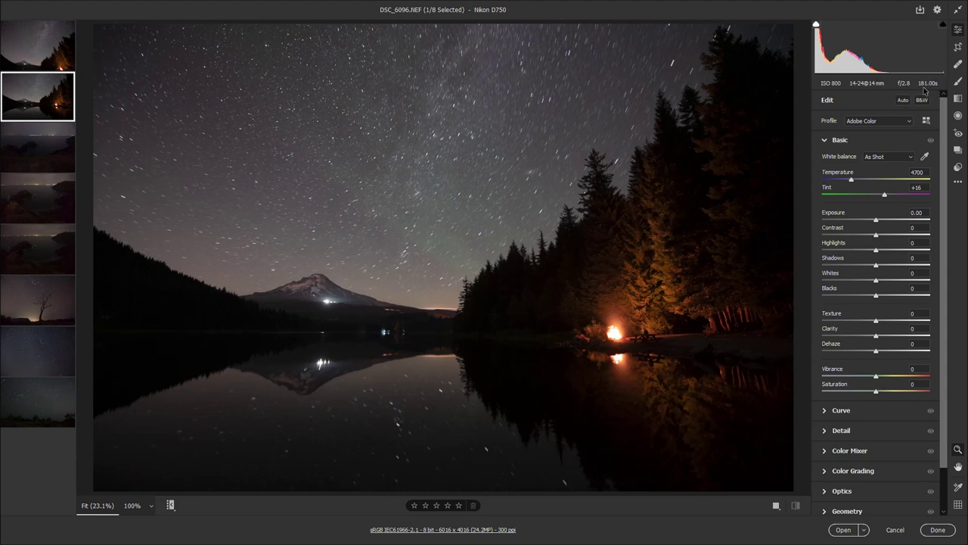
drag(876, 219, 919, 227)
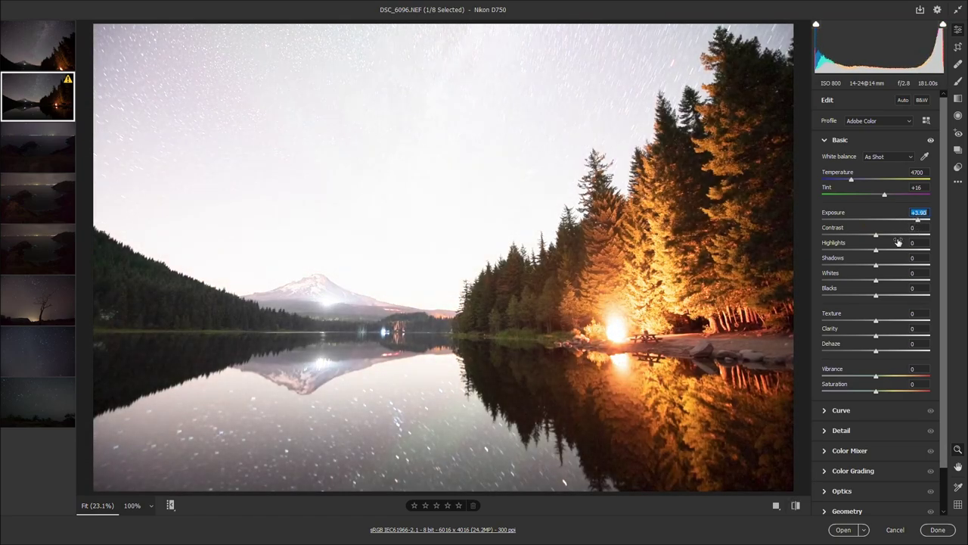
drag(533, 315, 619, 335)
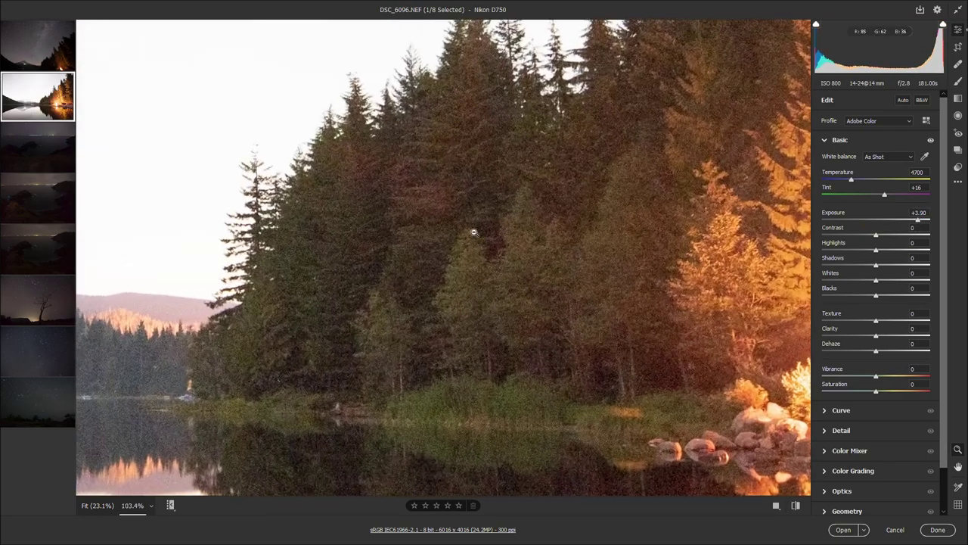
click(485, 247)
key(ctrl+z)
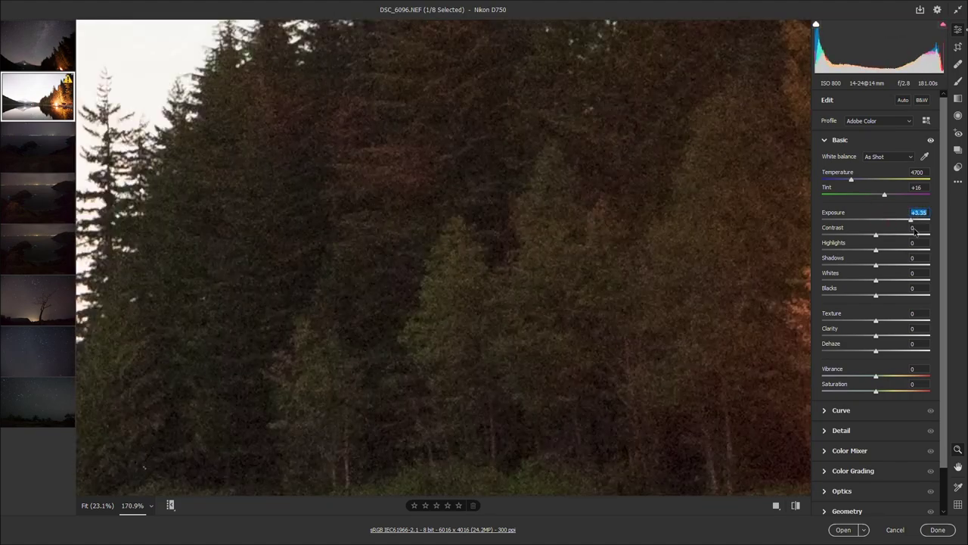
- Push the exposure of DSC_6096.NEF to +4.40, check the whole image, and reduce the exposure to +0.55
key(shift+Up)
key(shift+Up)
click(150, 506)
click(170, 469)
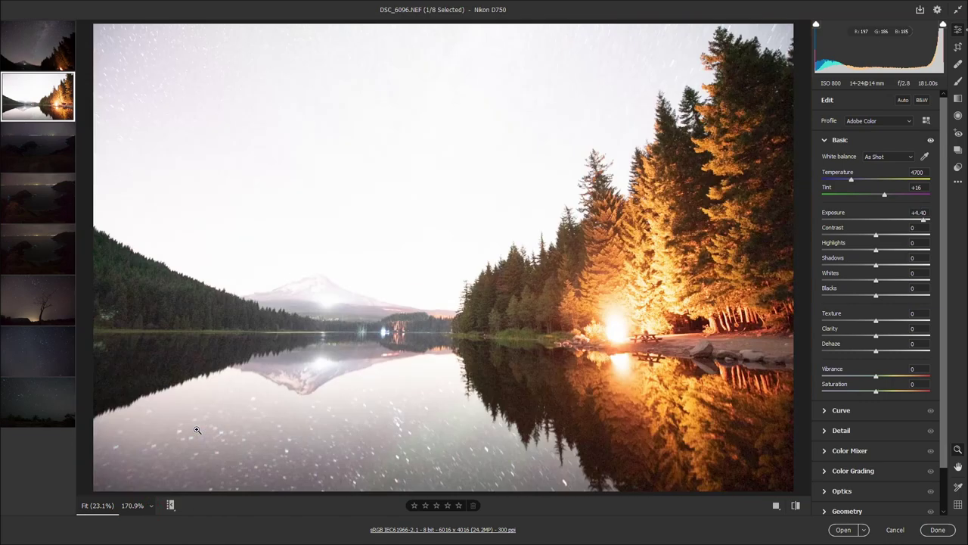
click(881, 220)
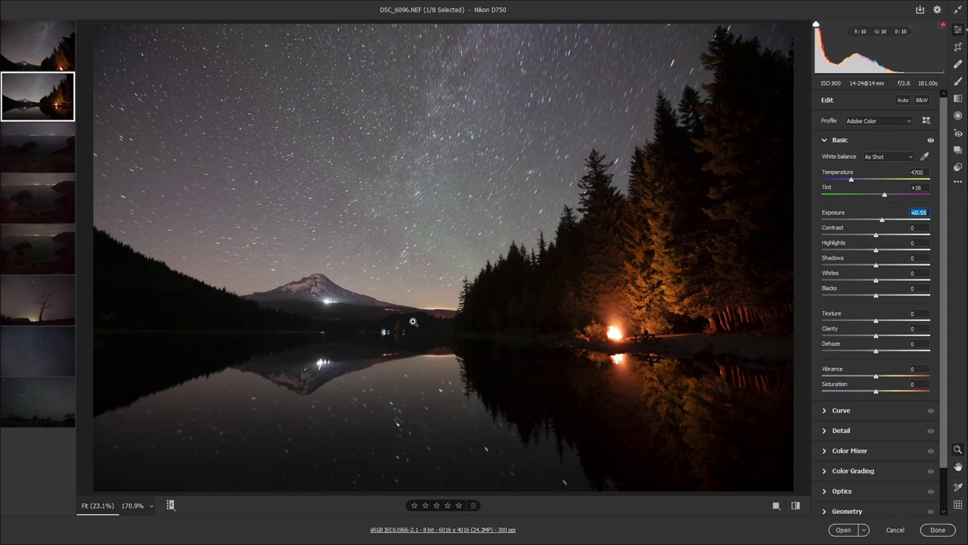
- Set the exposure of SMF_8978.NEF to +2.85 and inspect the noise in the dark coastal rocks up close
click(28, 153)
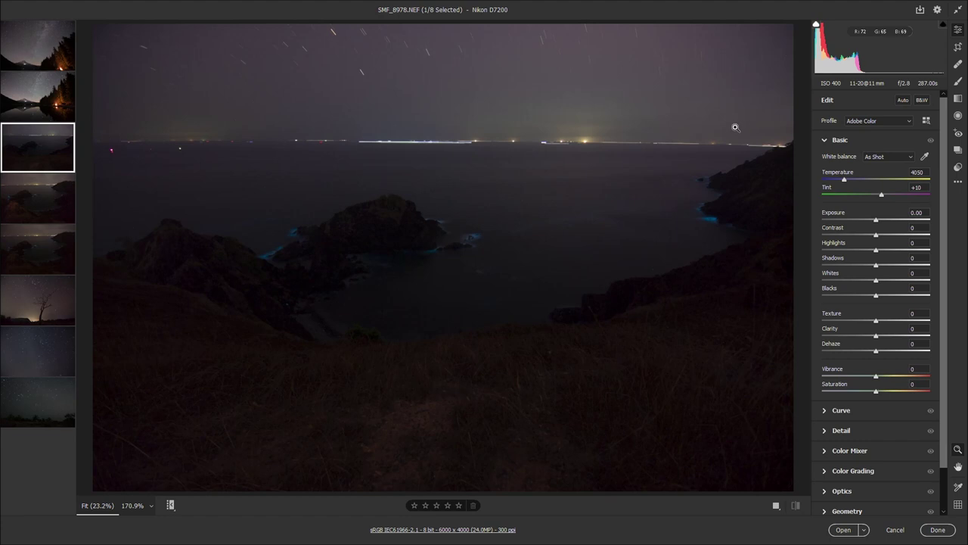
drag(878, 220, 906, 219)
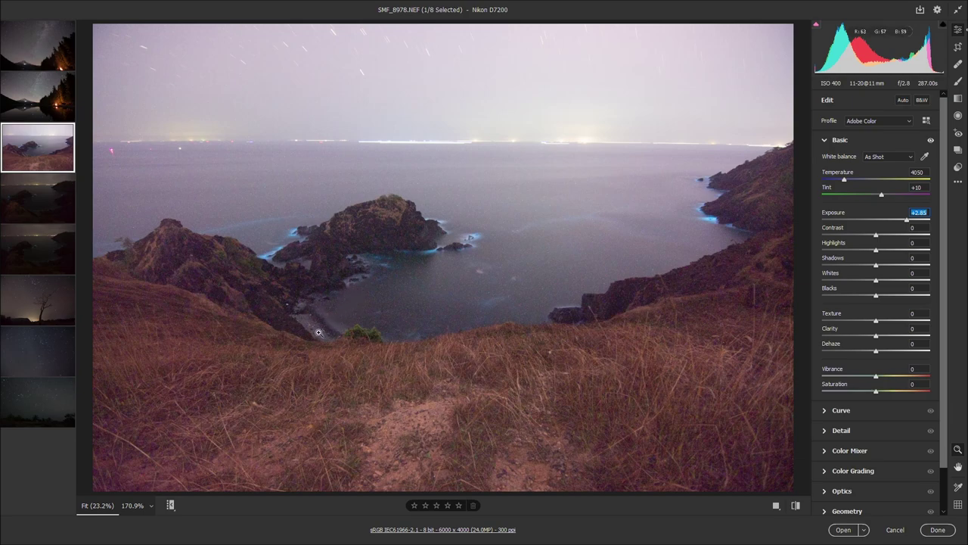
drag(217, 324, 299, 351)
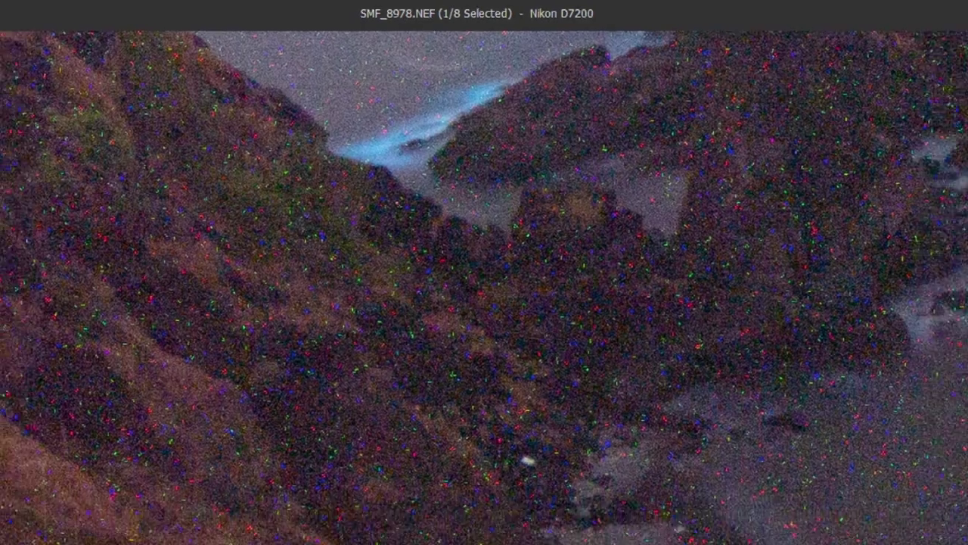
click(467, 351)
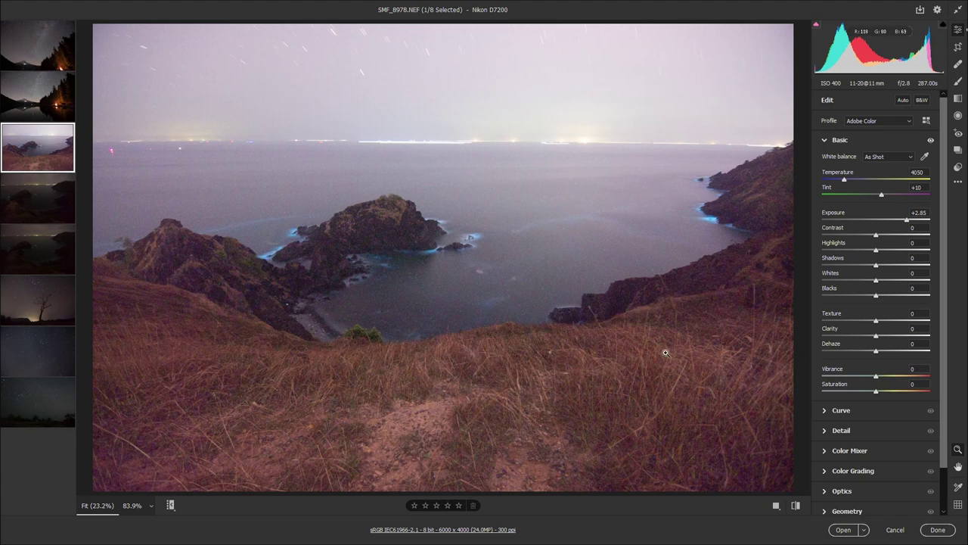
- Examine the colour noise in the grass, cliff and water areas of SMF_8978.NEF at high magnification
drag(654, 336, 735, 382)
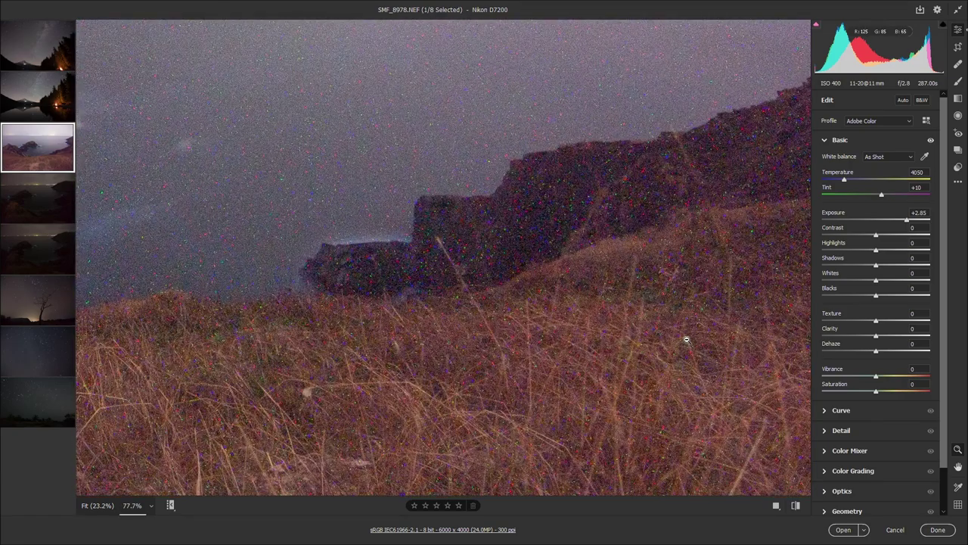
drag(680, 300, 676, 255)
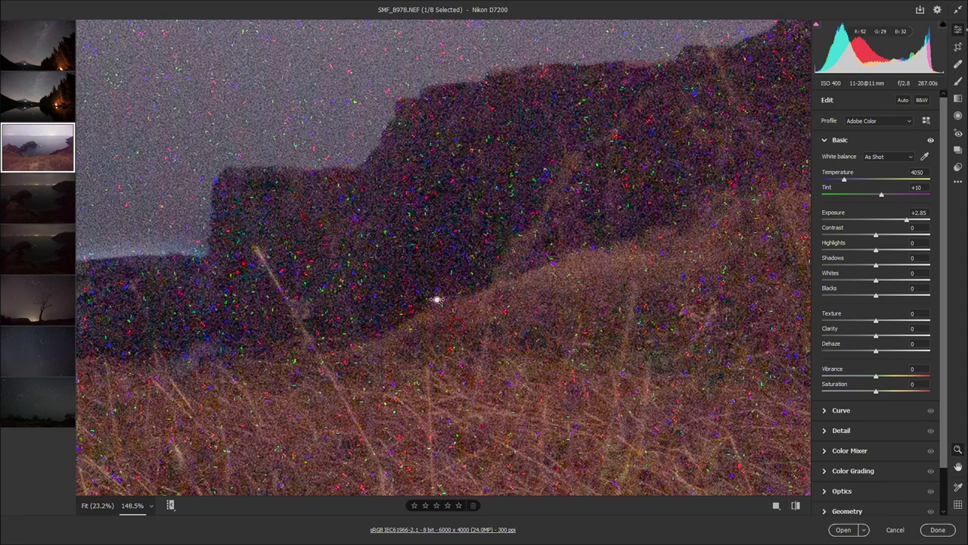
drag(452, 320, 390, 257)
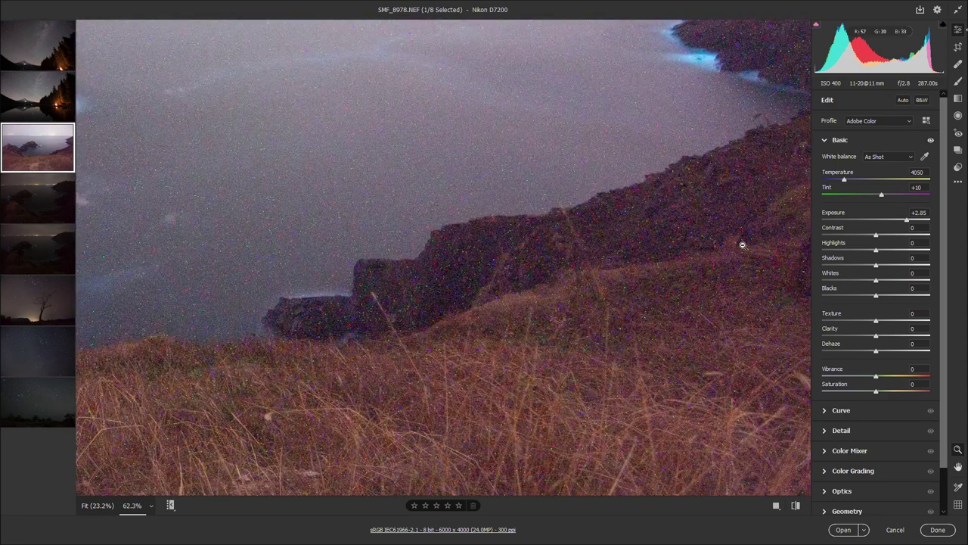
click(151, 506)
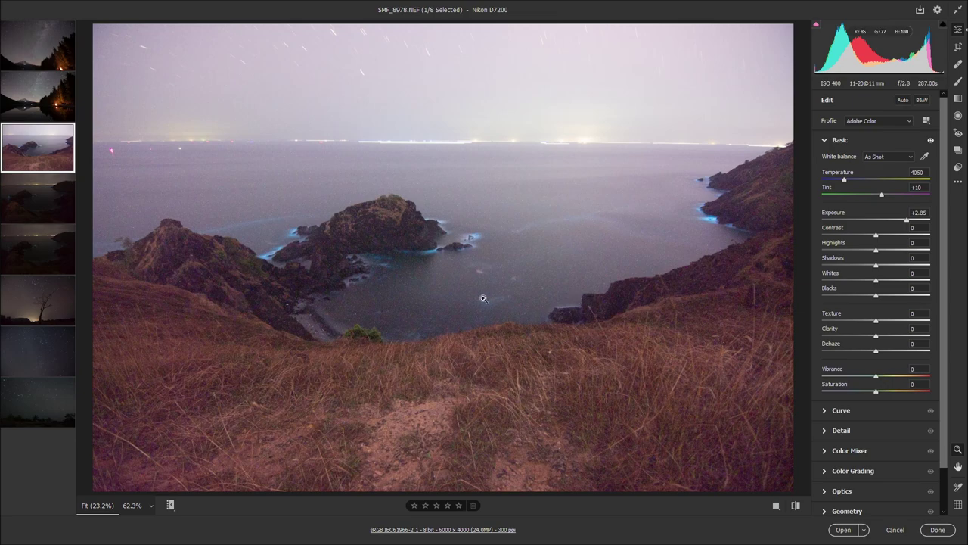
scroll(483, 299, up, 5)
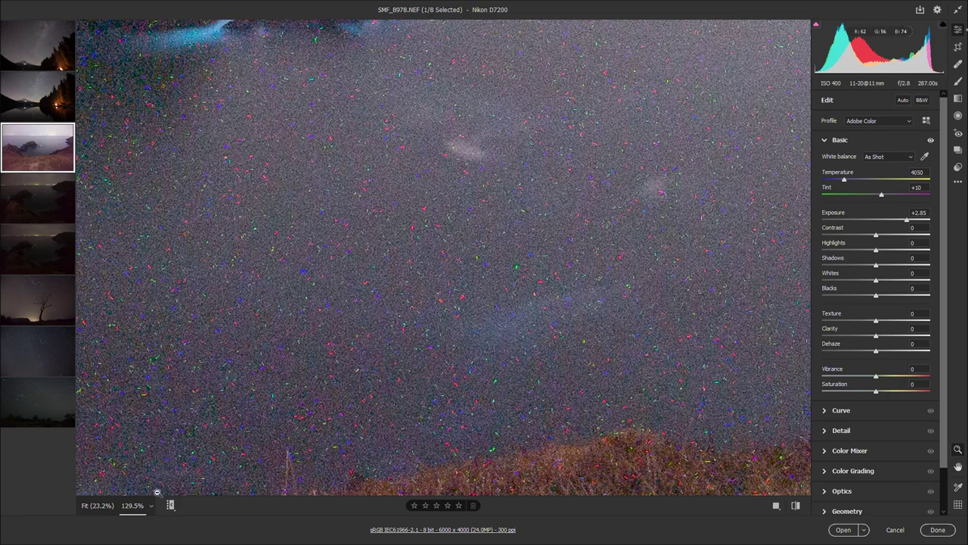
click(151, 505)
click(156, 473)
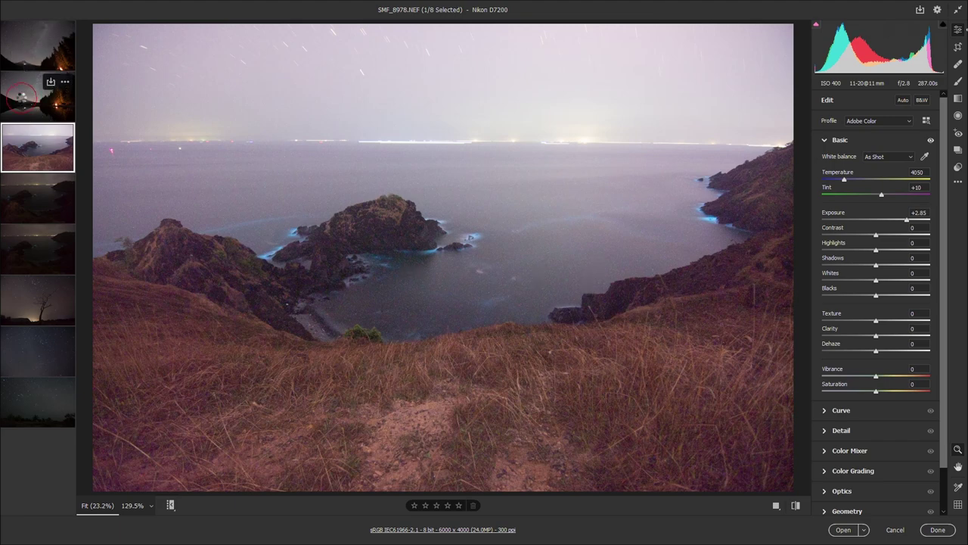
- Return to DSC_6096.NEF, raise its exposure to +3.00 and check the noise in the tree shadows up close
key(Up)
drag(883, 220, 915, 226)
scroll(548, 253, up, 3)
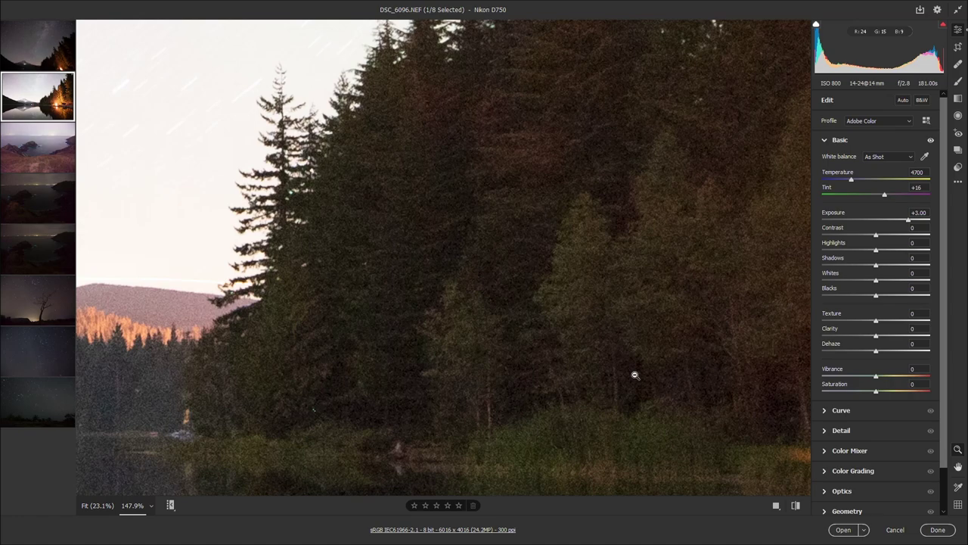
click(152, 506)
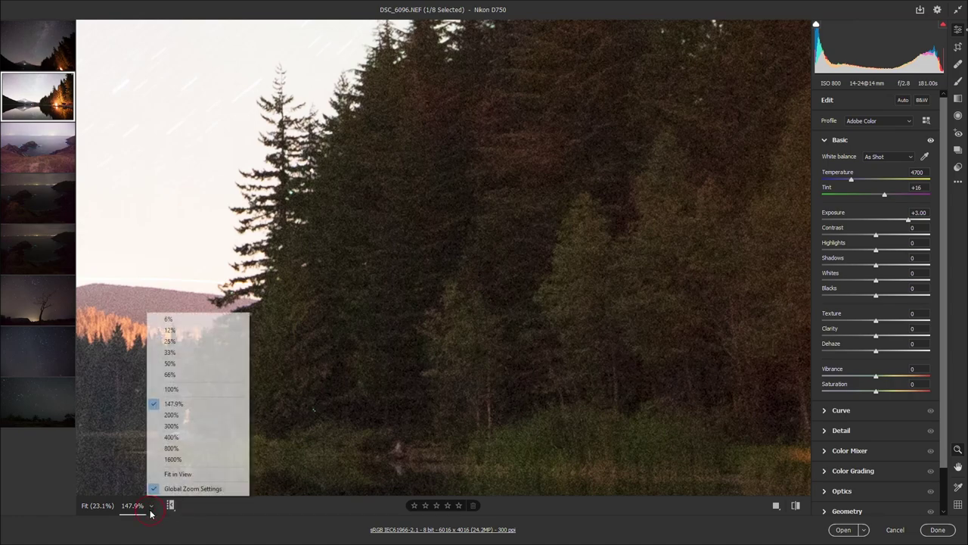
click(161, 475)
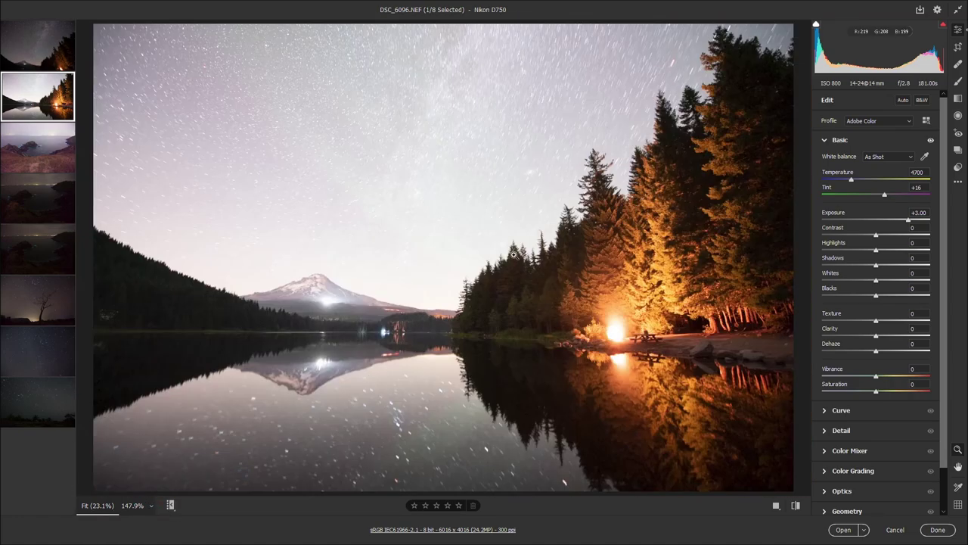
- Grade DSC_6096.NEF with exposure +2.10, contrast +15, highlights -96, shadows +12 and saturation +36
click(886, 218)
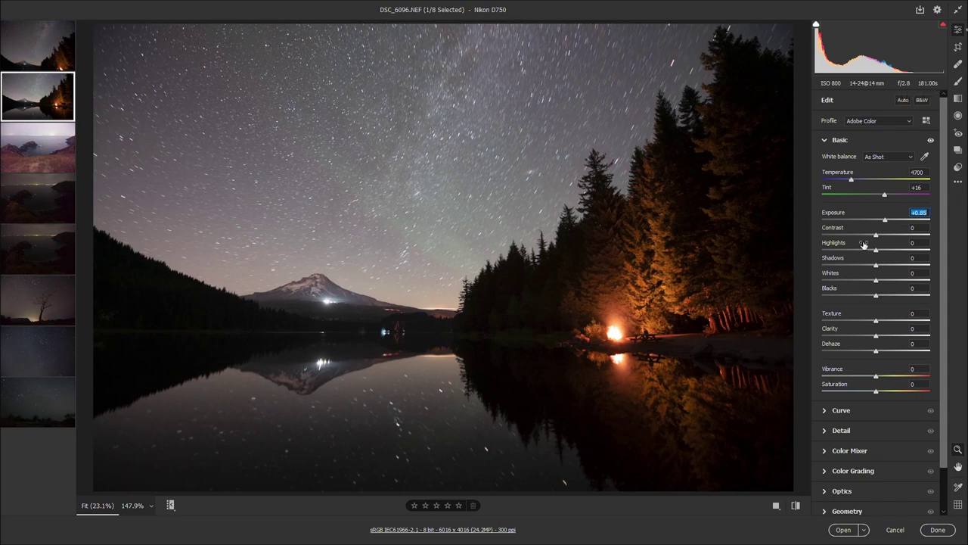
drag(885, 219, 900, 221)
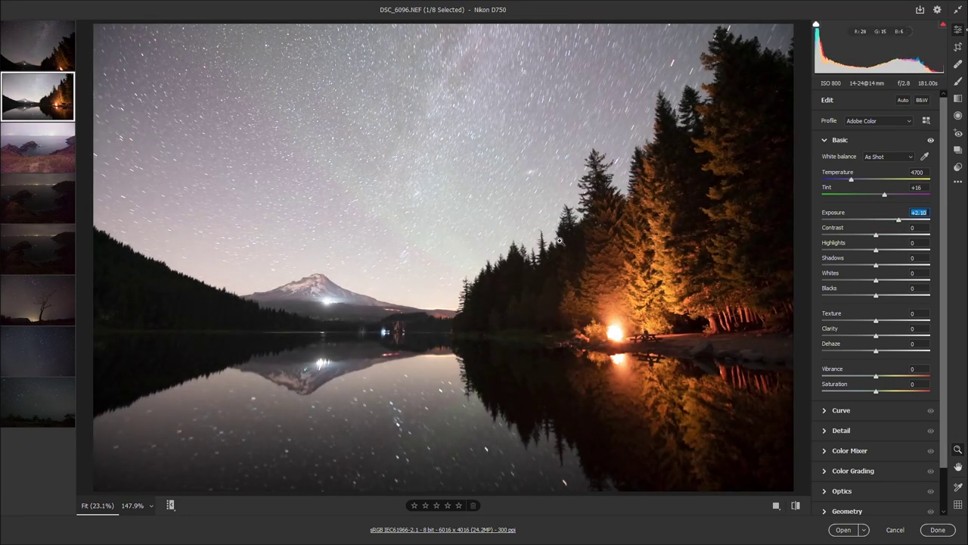
mouse_move(871, 248)
mouse_down()
mouse_move(834, 250)
mouse_move(857, 249)
mouse_up()
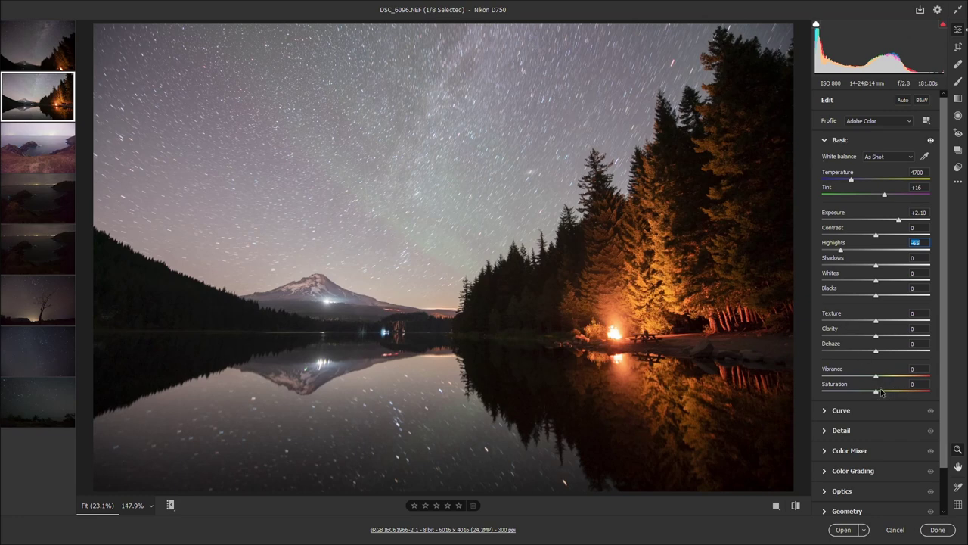
drag(878, 391, 899, 391)
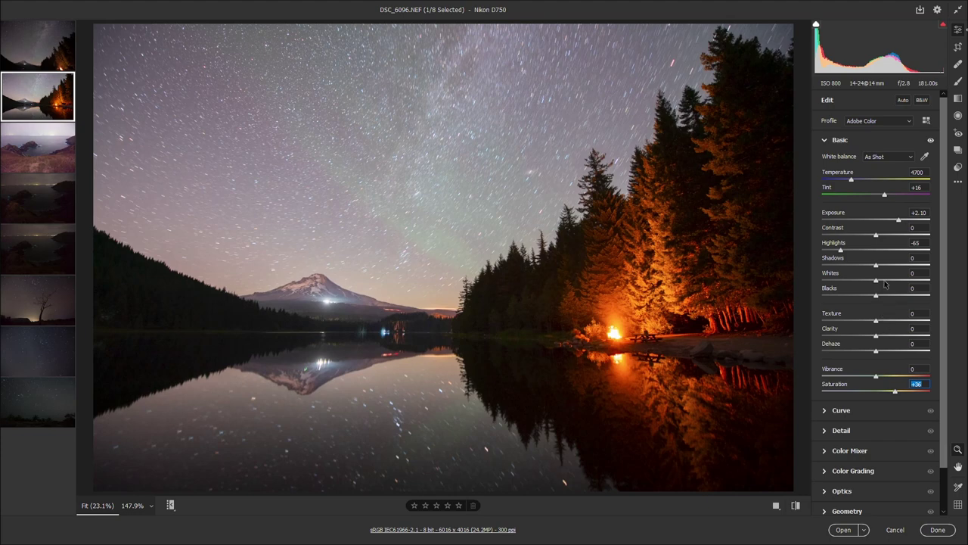
drag(877, 261, 882, 240)
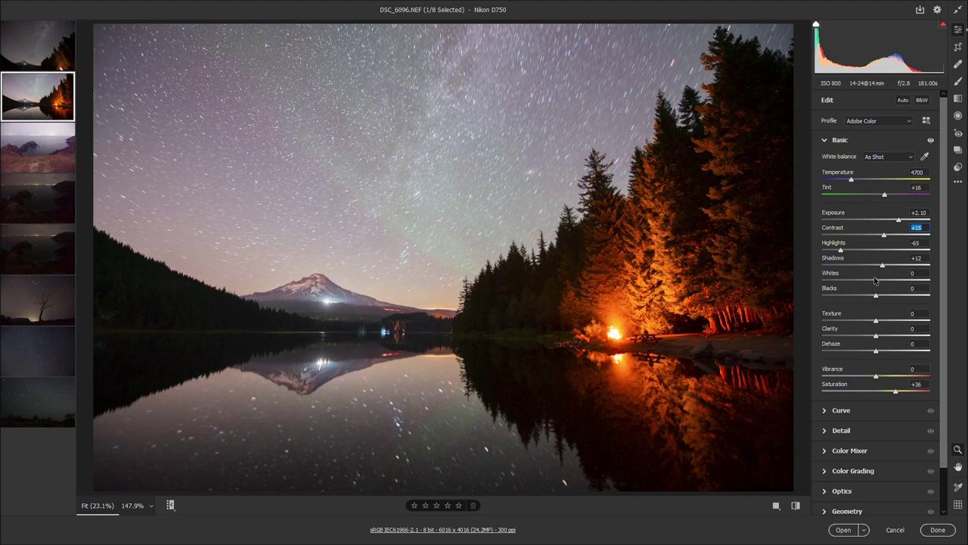
drag(842, 249, 824, 250)
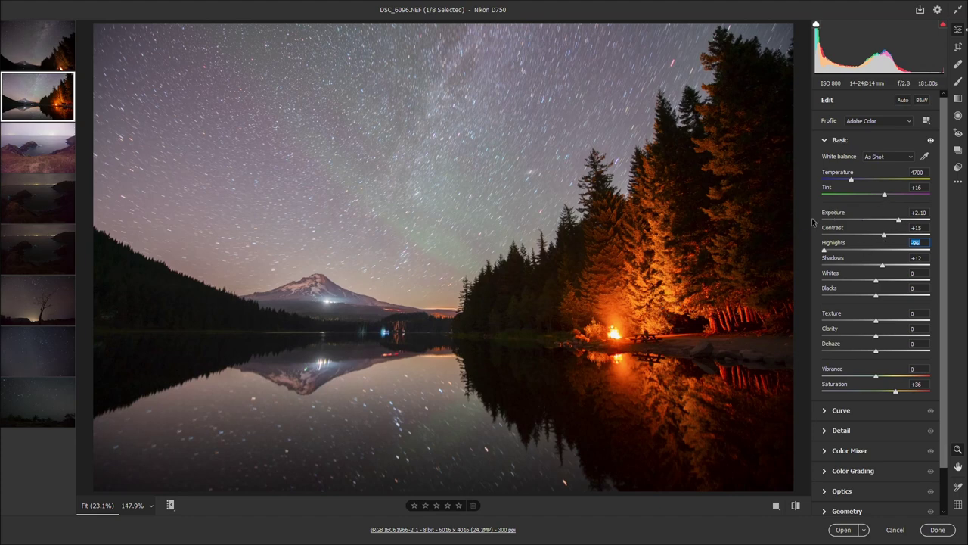
- Compare DSC_6096.NEF with the unedited DSC_6095.NEF and lower the exposure of DSC_6096.NEF to +1.90
click(25, 50)
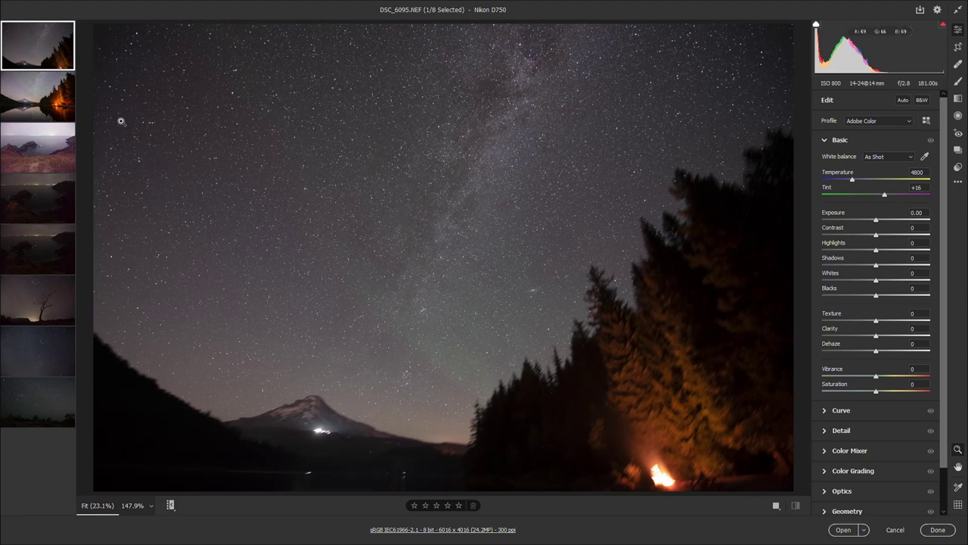
key(Down)
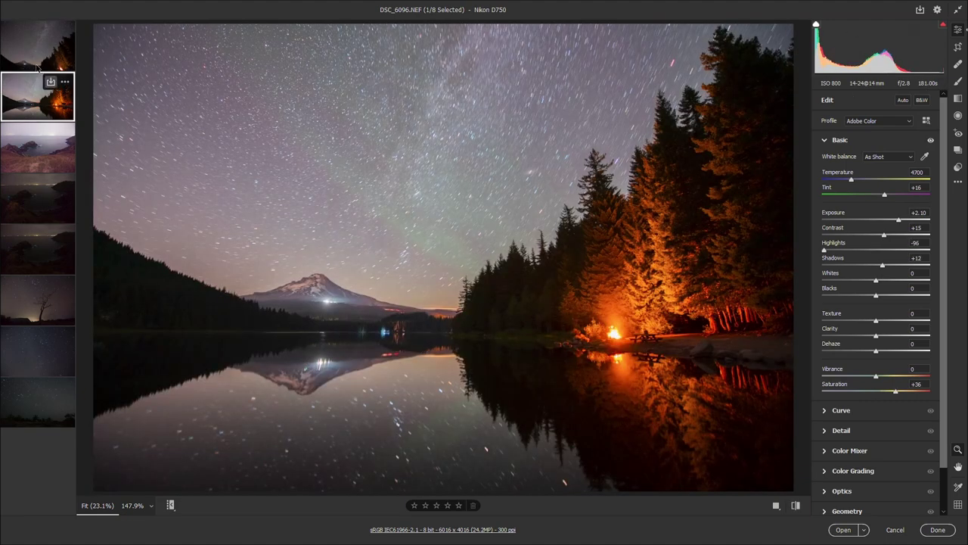
key(Up)
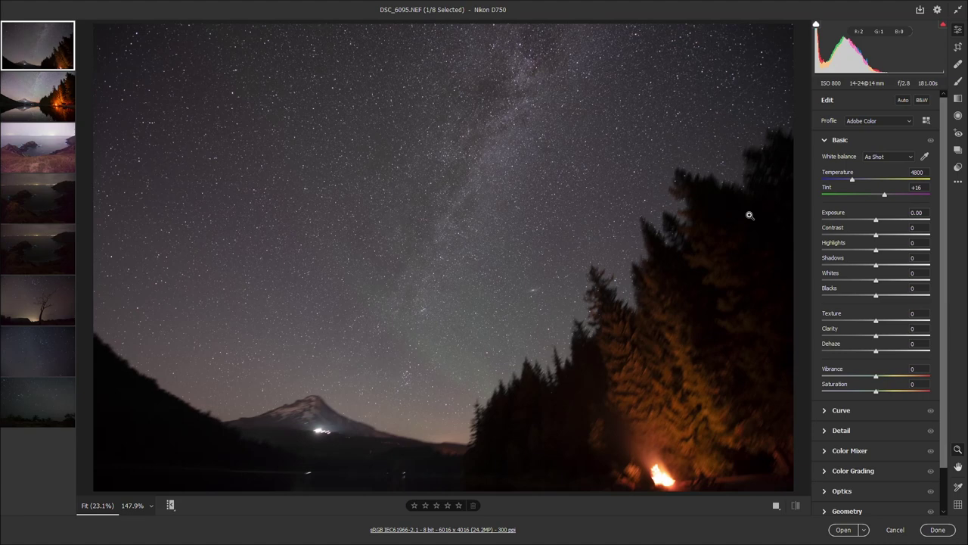
click(9, 97)
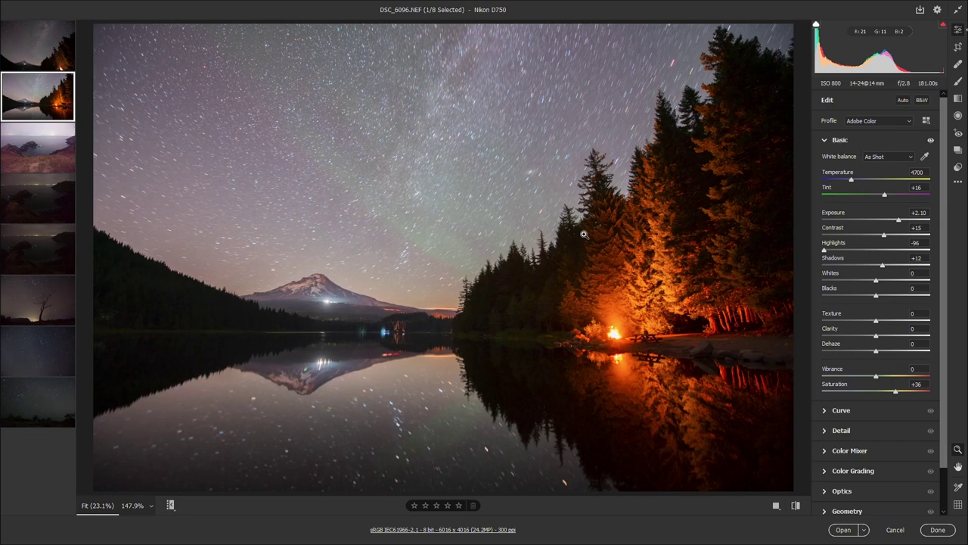
click(27, 67)
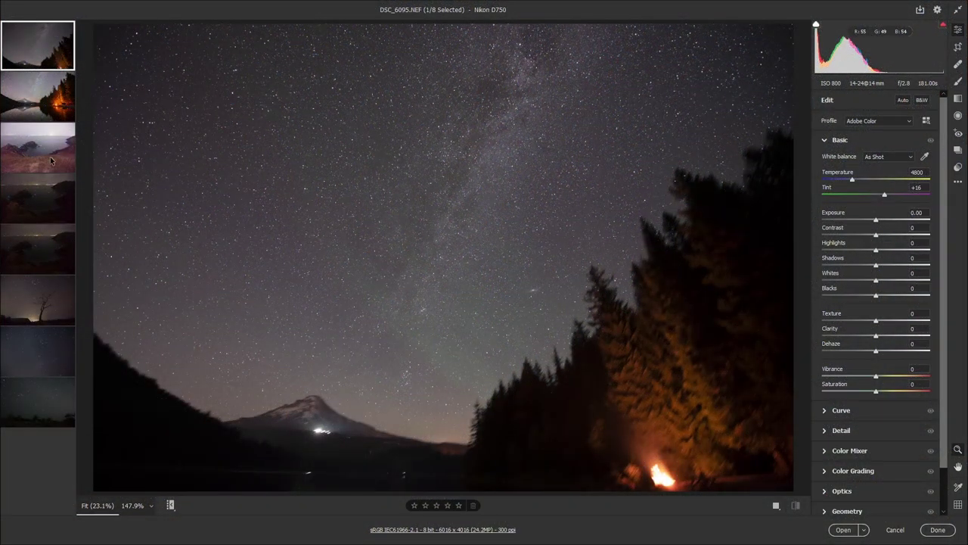
click(57, 87)
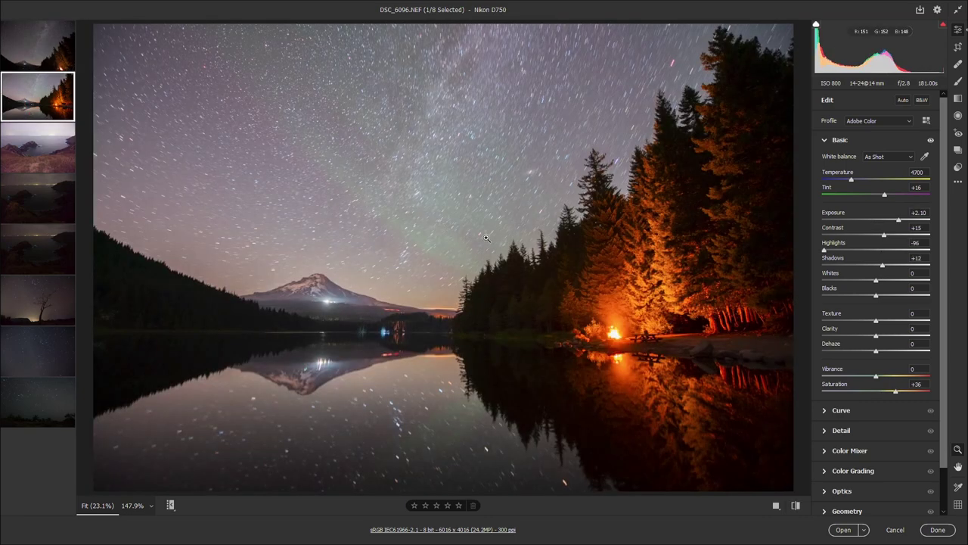
drag(902, 218, 897, 219)
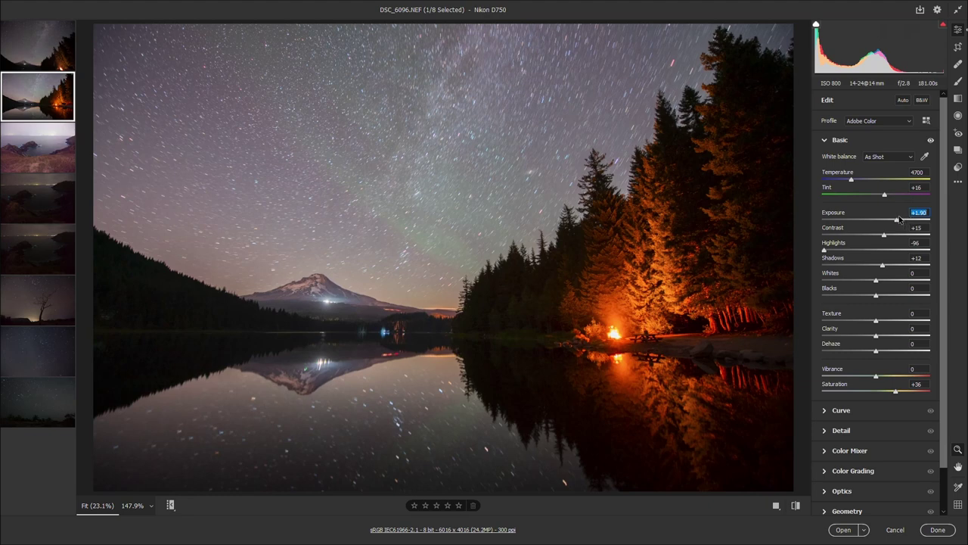
- Set DSC_6096.NEF to exposure +1.75 and vibrance +12, and synchronize its default subset of settings to DSC_6095.NEF
drag(897, 218, 895, 218)
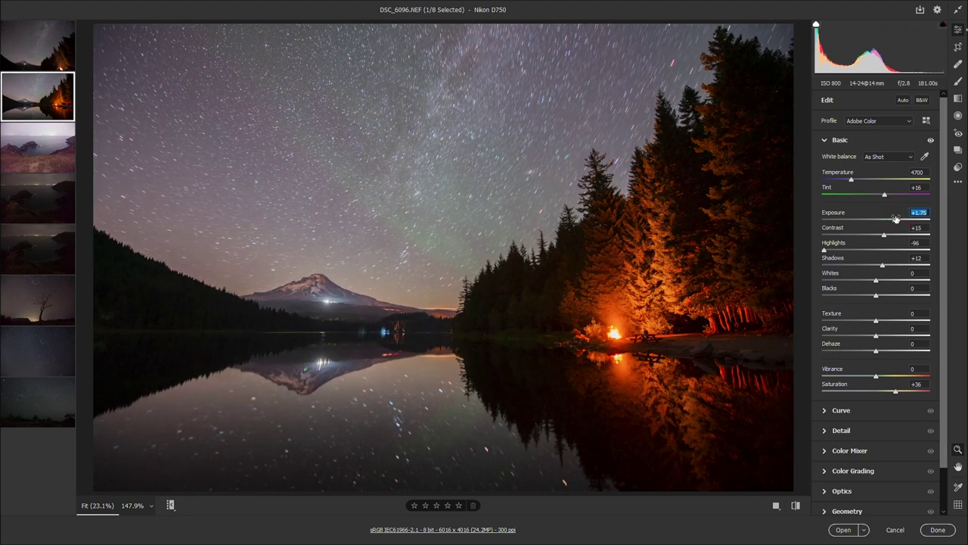
drag(878, 377, 883, 379)
ctrl+click(25, 54)
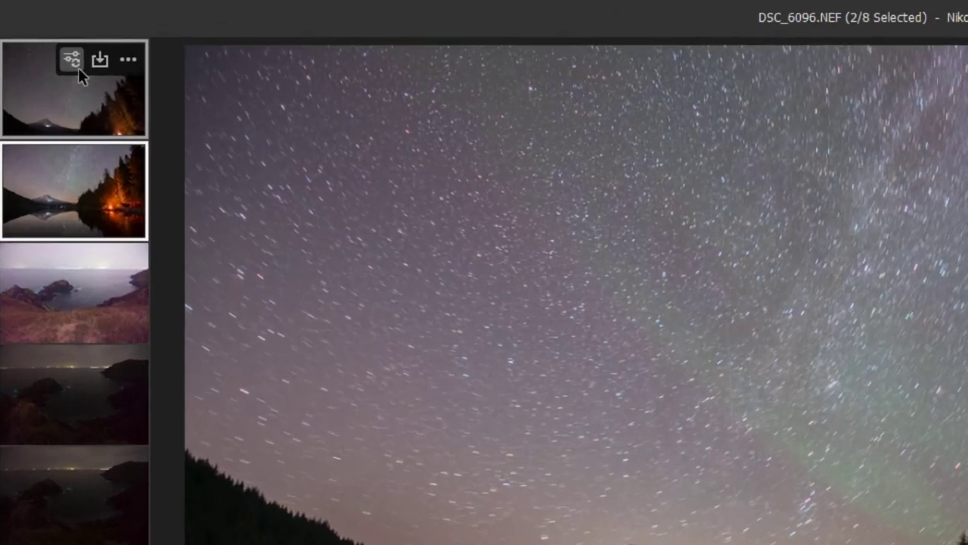
right_click(58, 106)
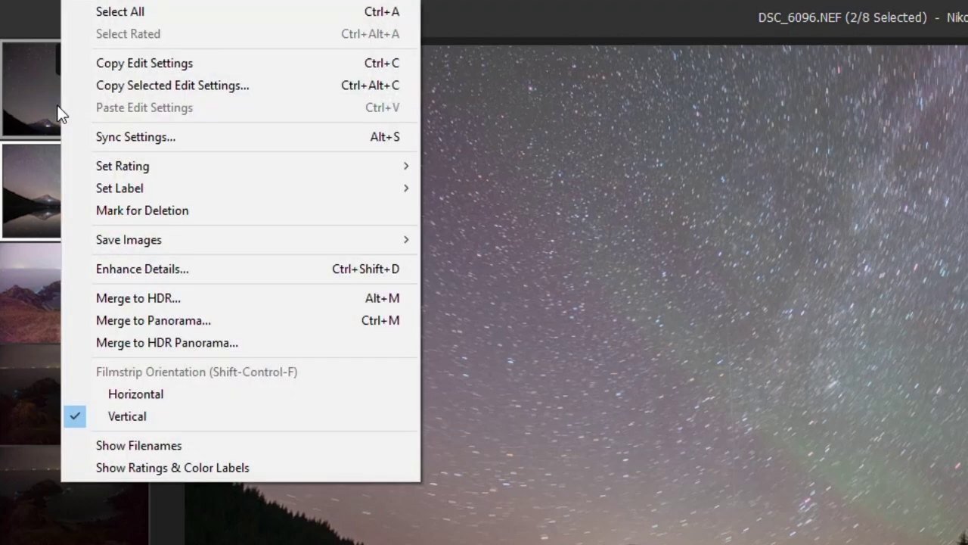
click(267, 140)
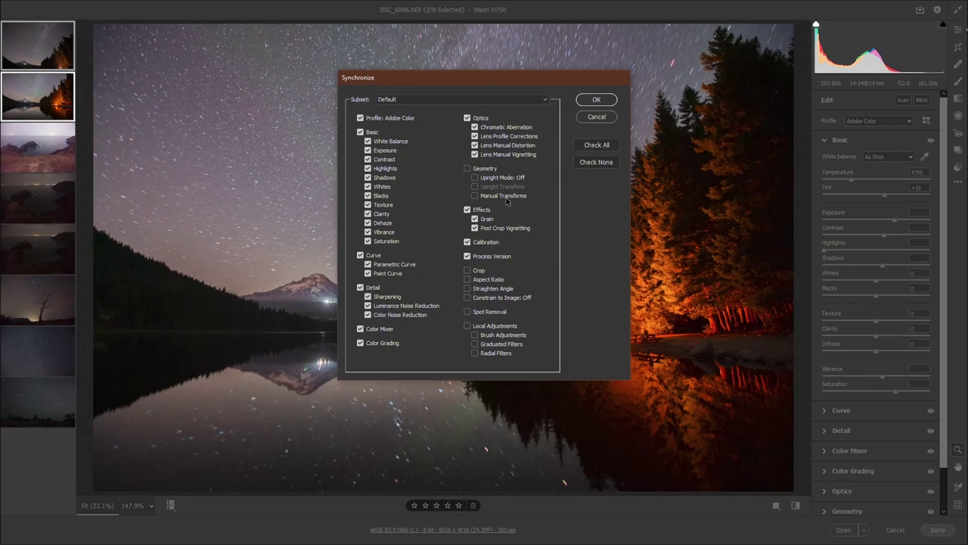
click(596, 99)
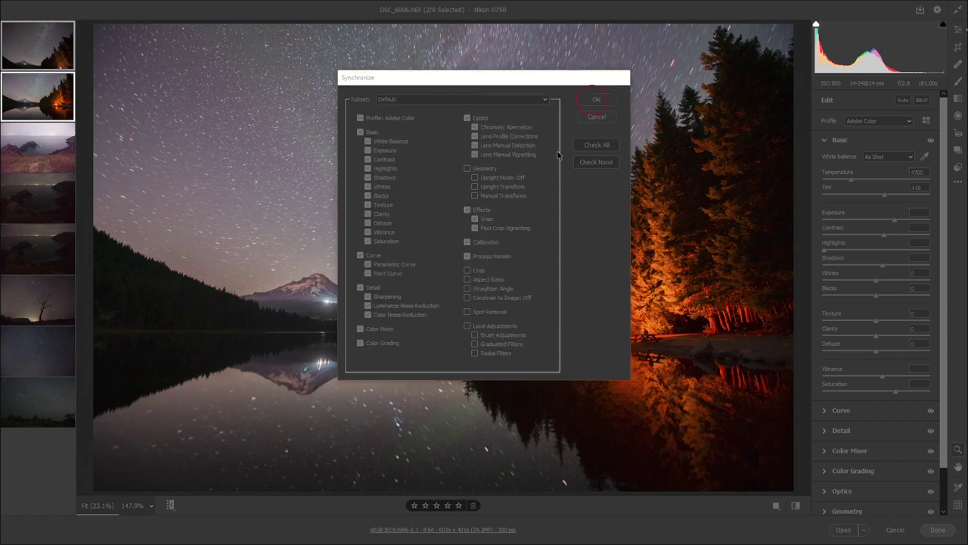
- Compare the synchronized DSC_6095.NEF and DSC_6096.NEF by alternating between the two photos
click(22, 102)
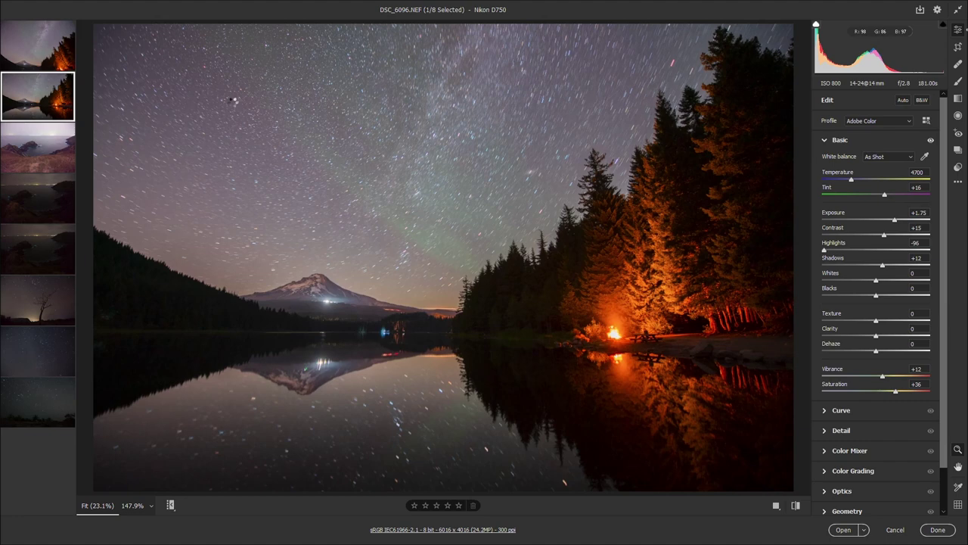
key(Up)
key(Down)
key(Up)
key(Down)
key(Up)
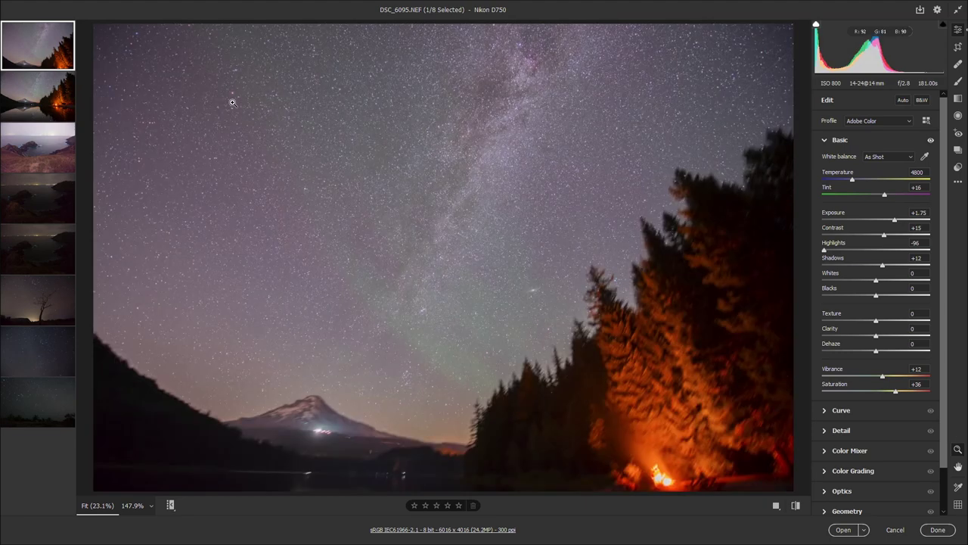
- Select DSC_6096.NEF together with DSC_6095.NEF and open both in Photoshop as smart objects
click(34, 107)
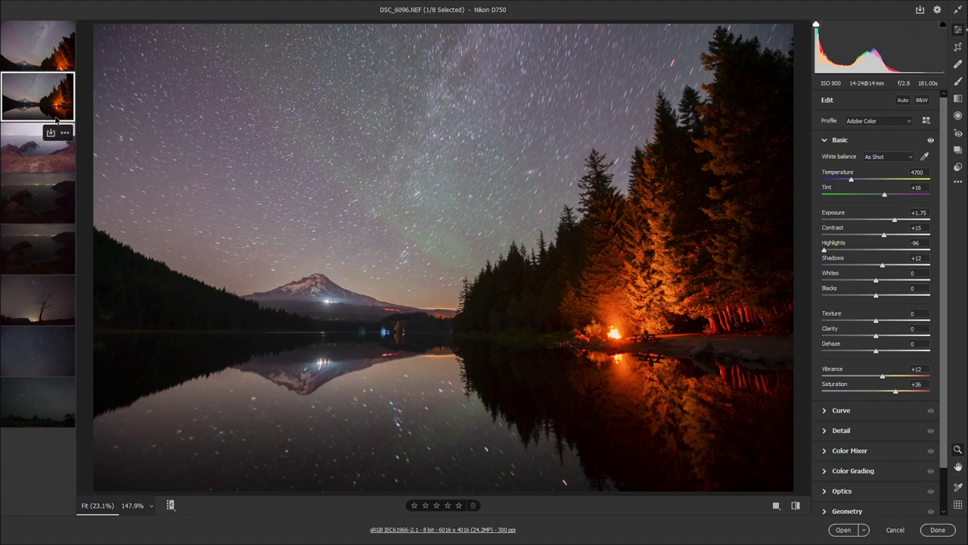
ctrl+click(26, 61)
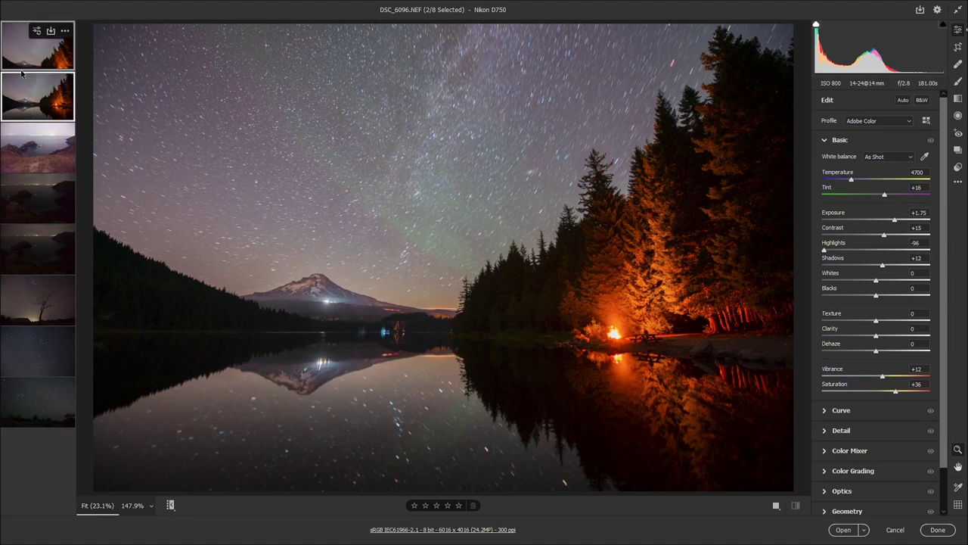
key(shift+alt+s)
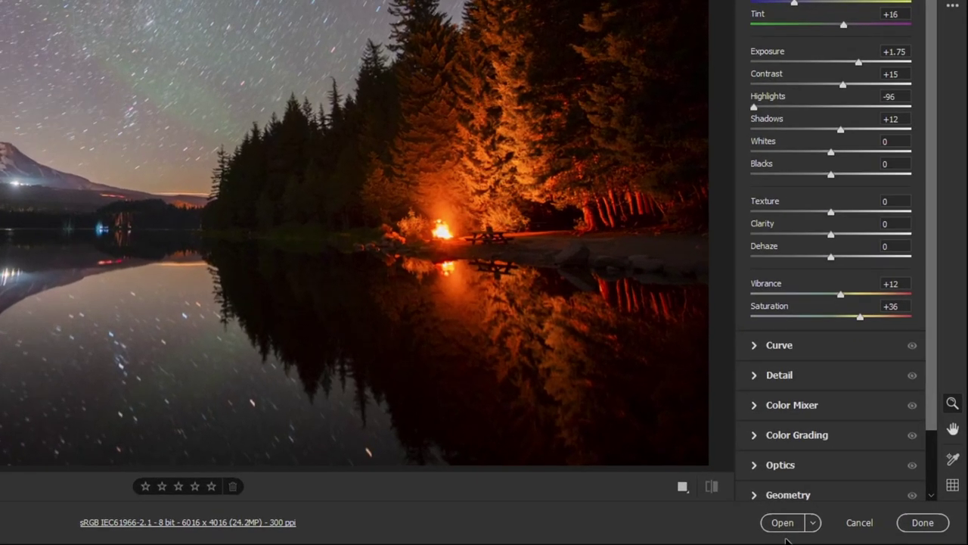
key(shift)
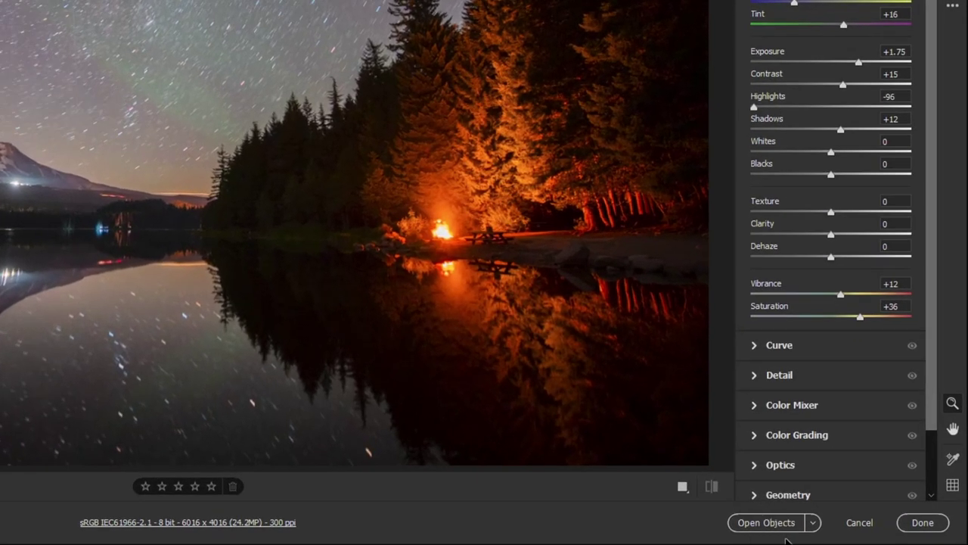
key(shift)
click(766, 530)
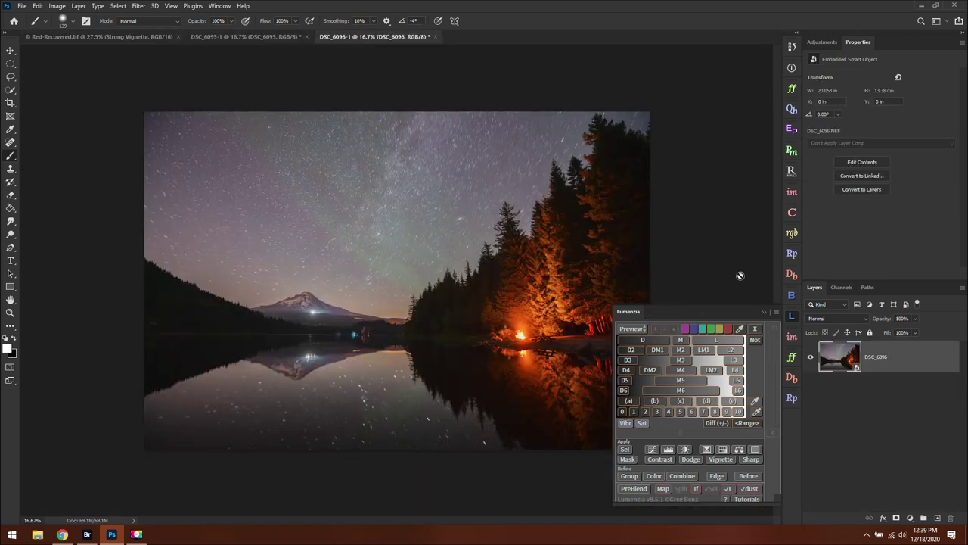
- Collapse the Lumenzia plug-in covering the DSC_6096-1 image and activate the Move tool
click(762, 313)
key(ctrl+0)
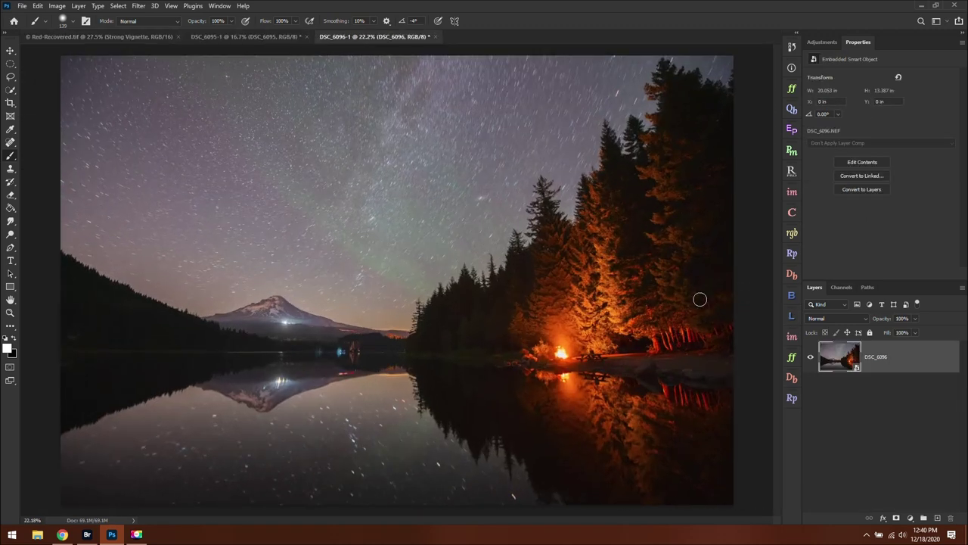
click(10, 51)
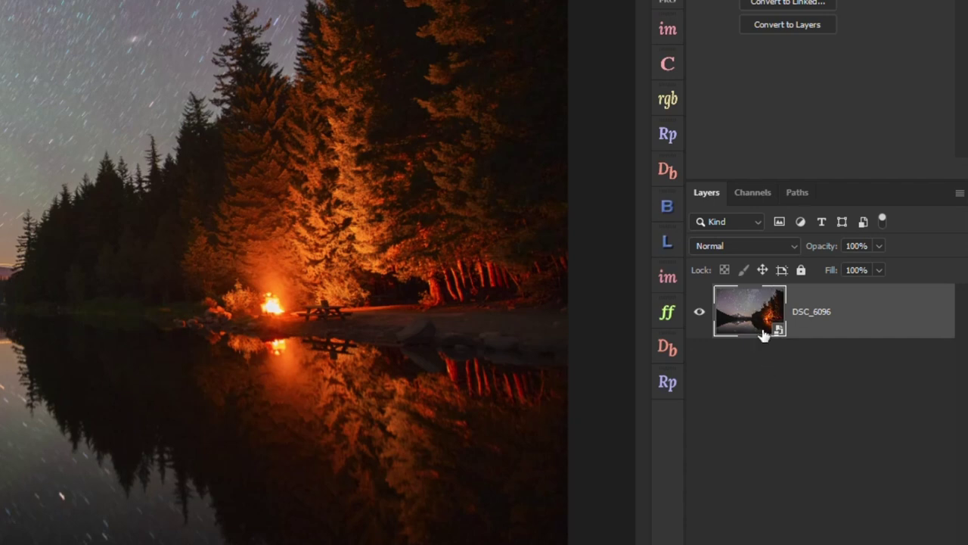
- Reopen the raw settings of the DSC_6096 smart object, try exposure +1.50 and undo it
double_click(754, 310)
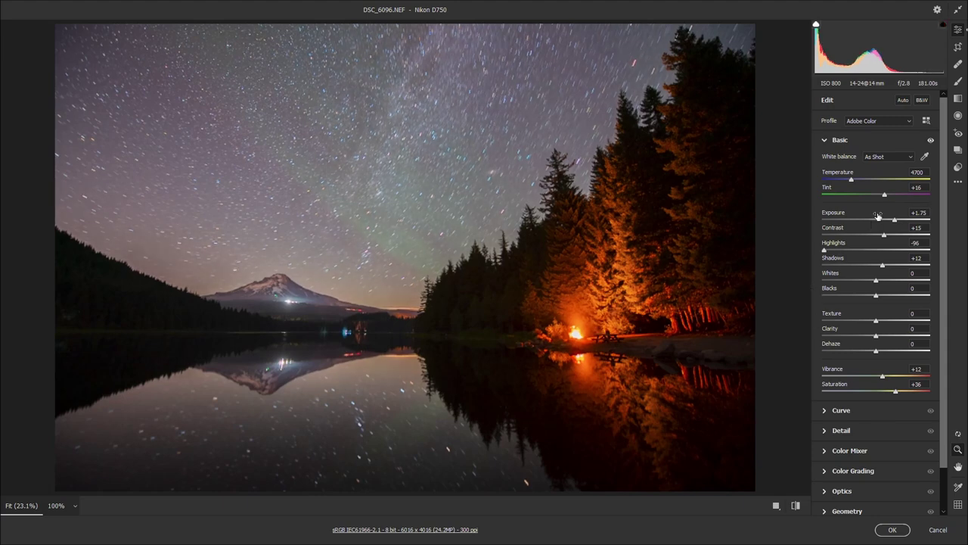
drag(908, 218, 900, 218)
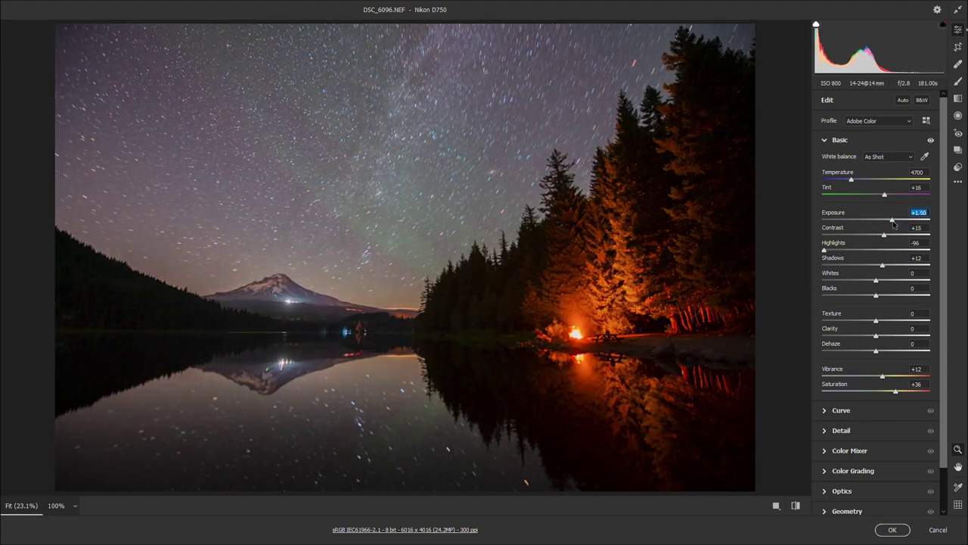
key(ctrl+z)
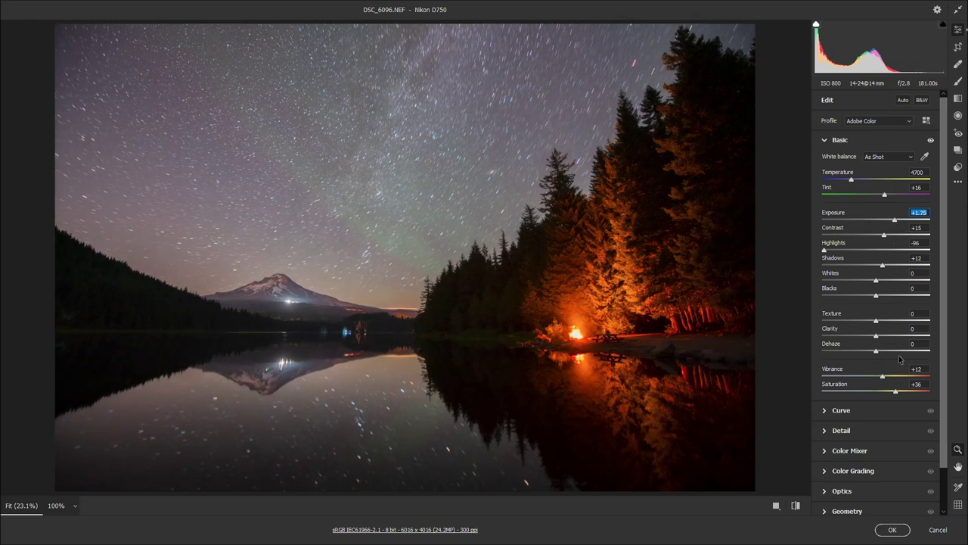
click(893, 530)
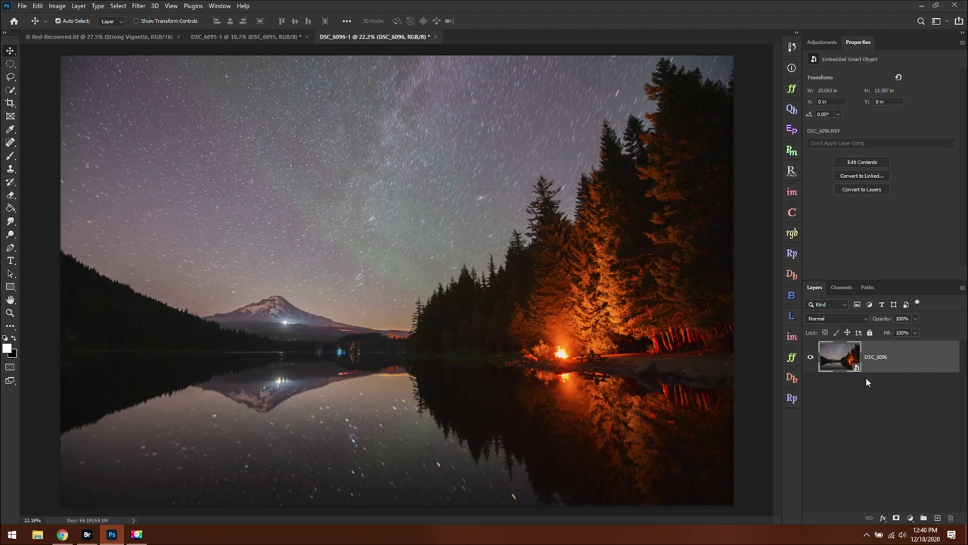
- Copy the DSC_6095 smart object layer into the DSC_6096-1 document above the DSC_6096 layer, aligned with the canvas
click(257, 37)
scroll(368, 238, up, 2)
scroll(370, 236, down, 1)
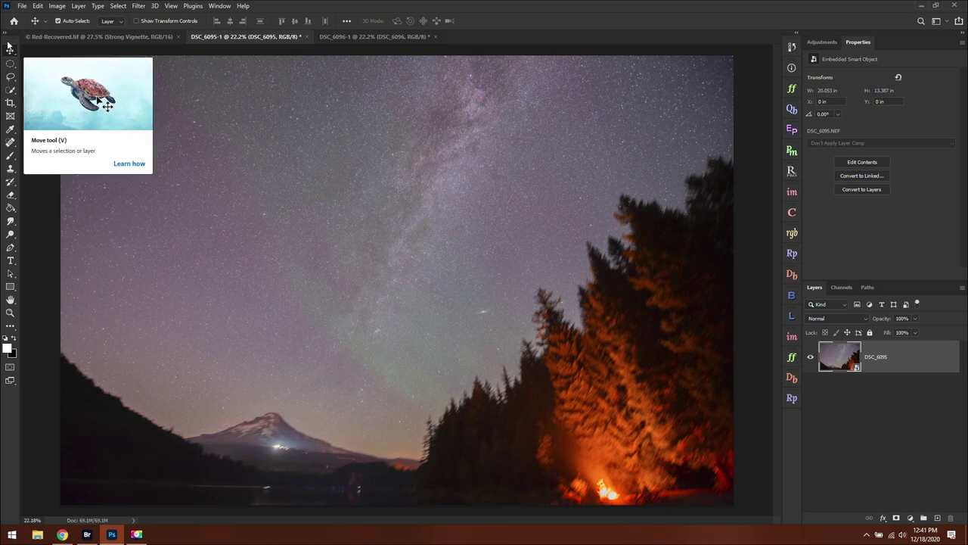
drag(314, 236, 344, 39)
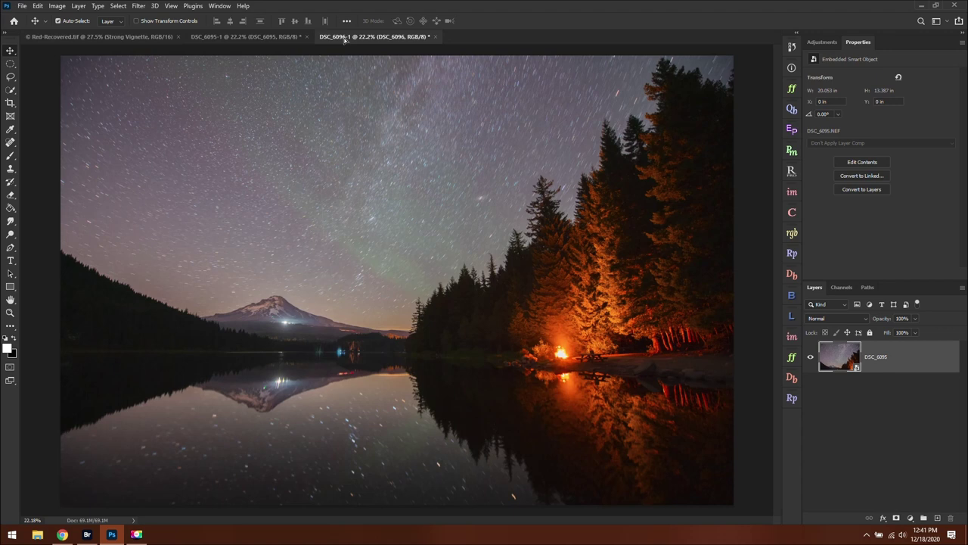
mouse_move(345, 40)
mouse_down()
mouse_move(225, 44)
mouse_move(359, 39)
mouse_move(345, 40)
mouse_up()
drag(401, 338, 392, 250)
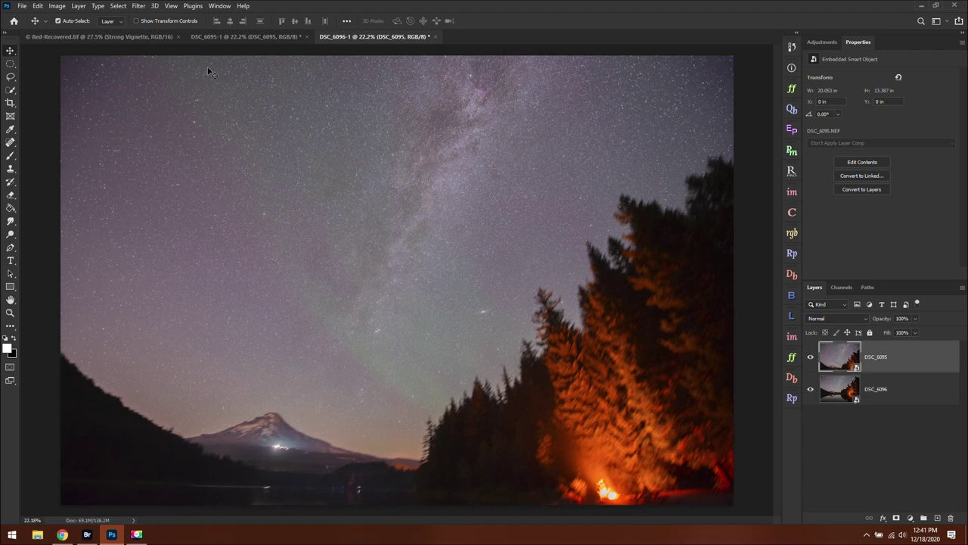
- Try copying the DSC_6095 image into the DSC_6096-1 document once more and undo it
click(257, 36)
drag(291, 323, 425, 258)
key(ctrl+z)
key(ctrl+z)
- Compare the two stacked exposures by hiding and showing the DSC_6095 layer
click(897, 384)
click(891, 362)
click(811, 360)
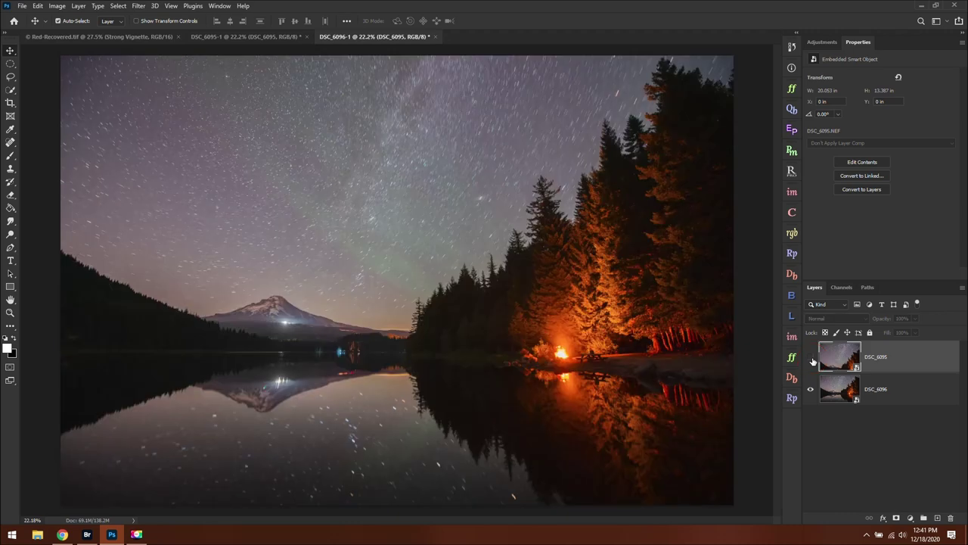
click(811, 360)
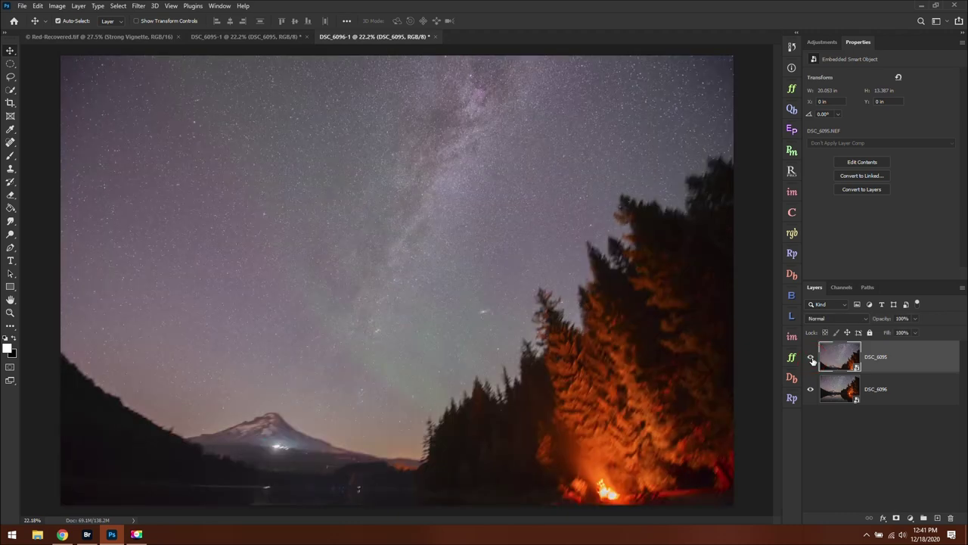
- Rename the DSC_6095 layer to Sky and the DSC_6096 layer to Foreground
double_click(883, 361)
text(Sky)
key(Tab)
text(Foreg)
key(Return)
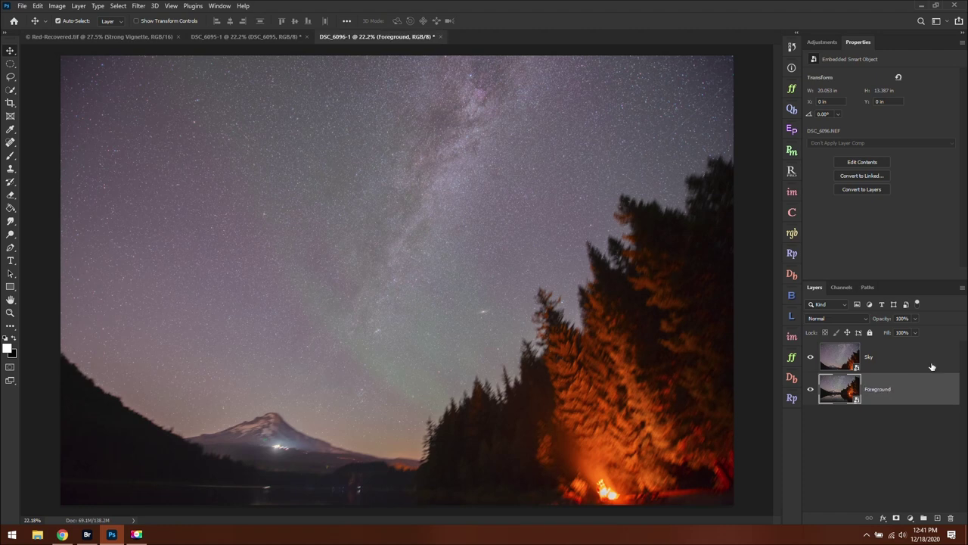
- Hide the Sky layer and duplicate the Foreground layer within the DSC_6096-1 document
click(918, 360)
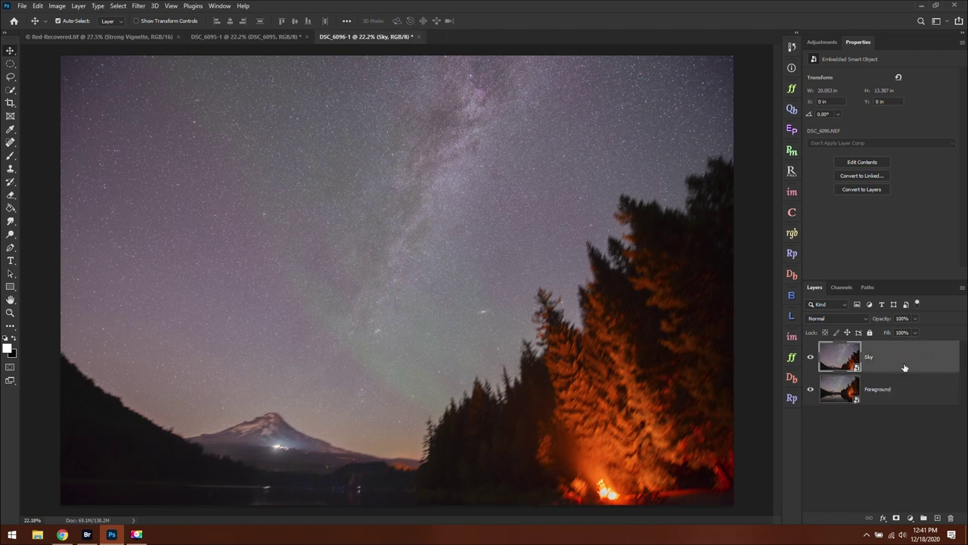
click(810, 357)
click(923, 393)
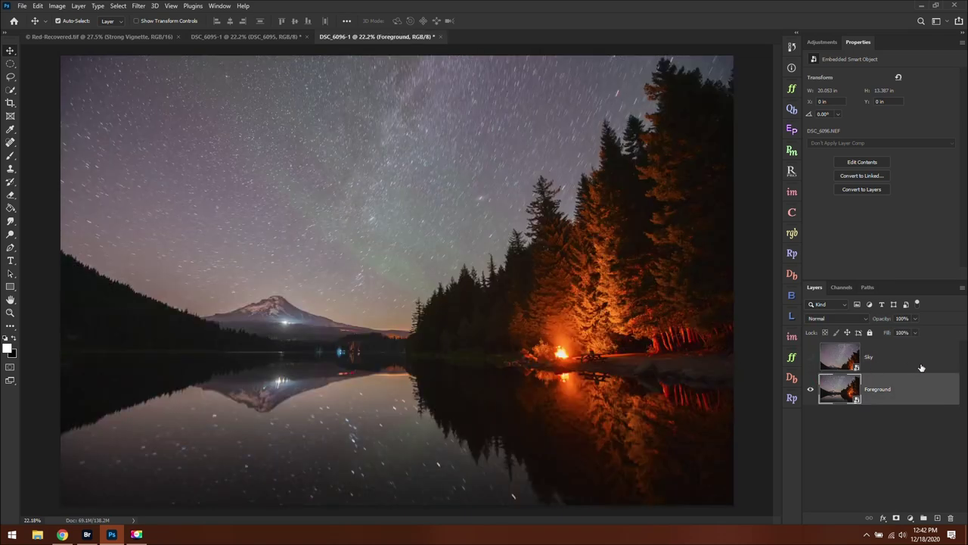
right_click(887, 390)
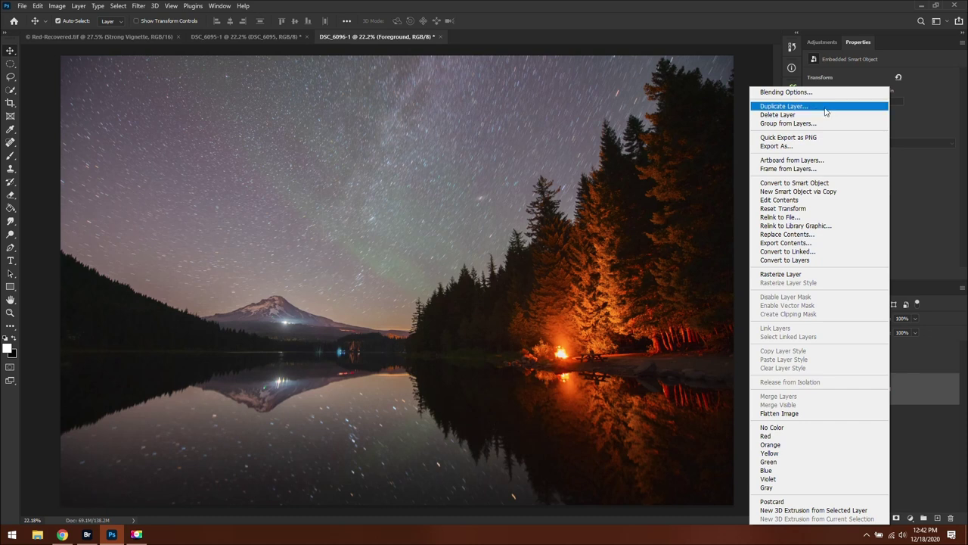
click(824, 107)
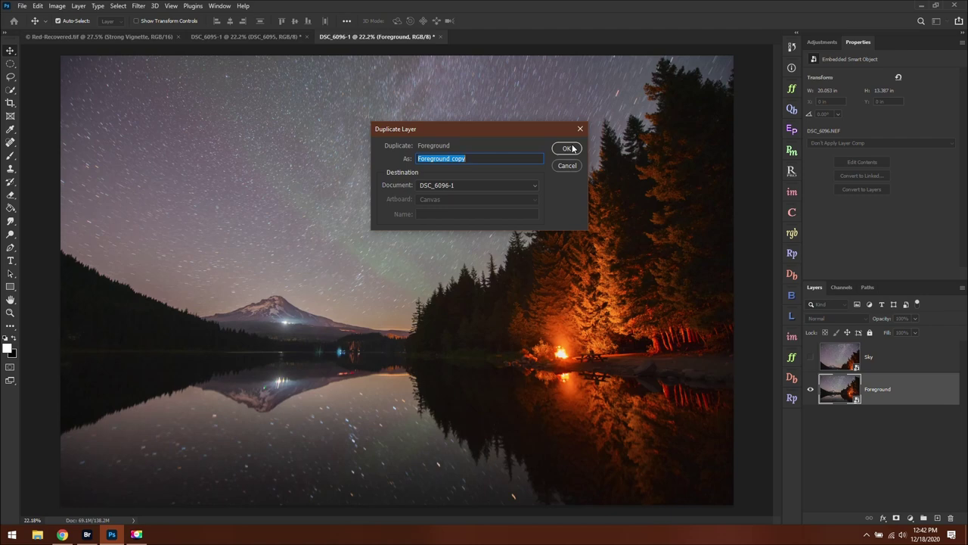
click(568, 148)
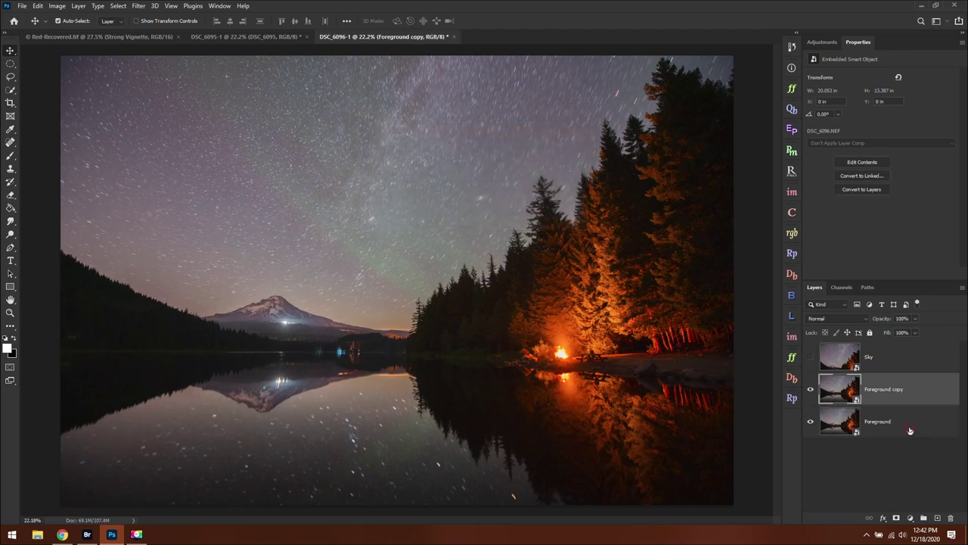
- Move the Foreground copy layer above the Sky layer and make the Sky layer visible again
click(912, 433)
click(910, 402)
click(900, 367)
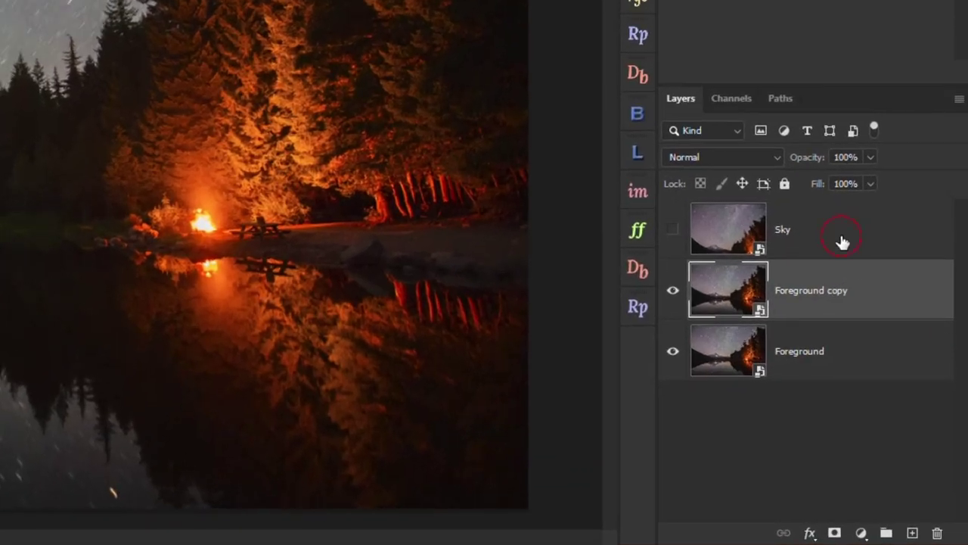
click(851, 299)
drag(828, 305, 807, 209)
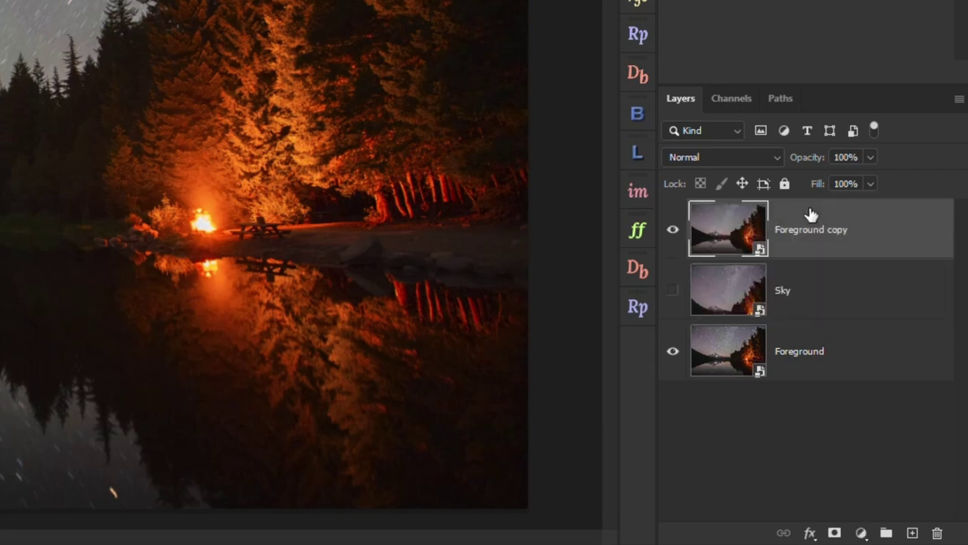
click(669, 290)
- Select the Foreground copy layer and briefly look over the Easy Panel 2.0 luminosity mask controls
click(840, 297)
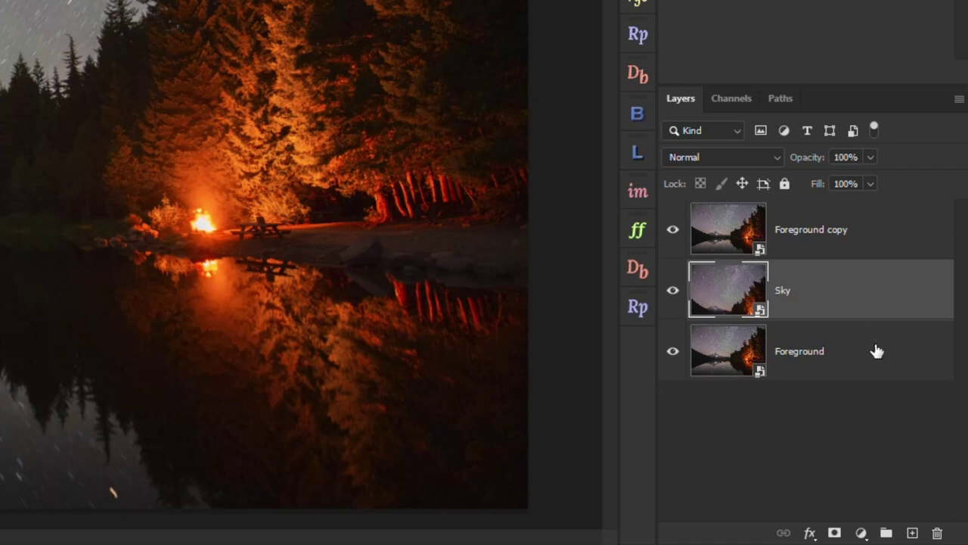
click(840, 359)
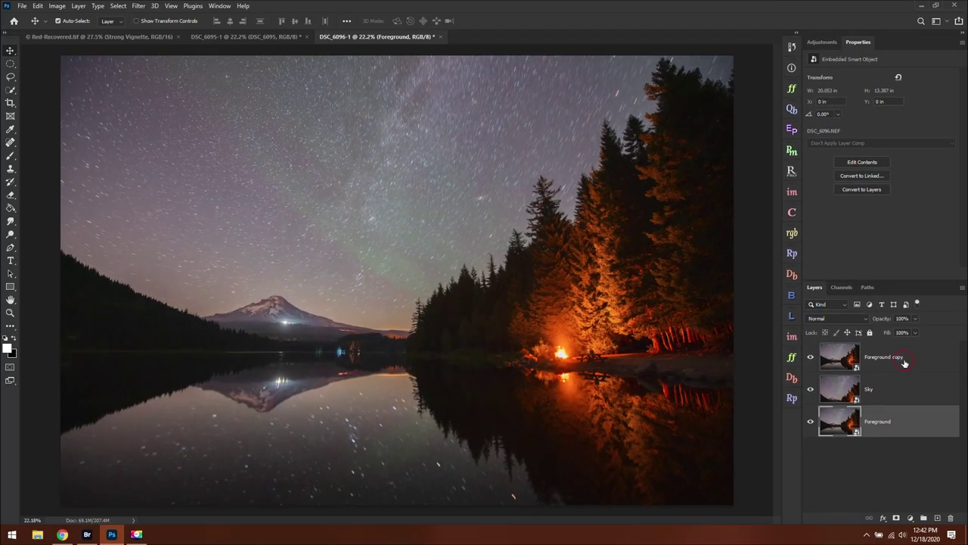
click(905, 363)
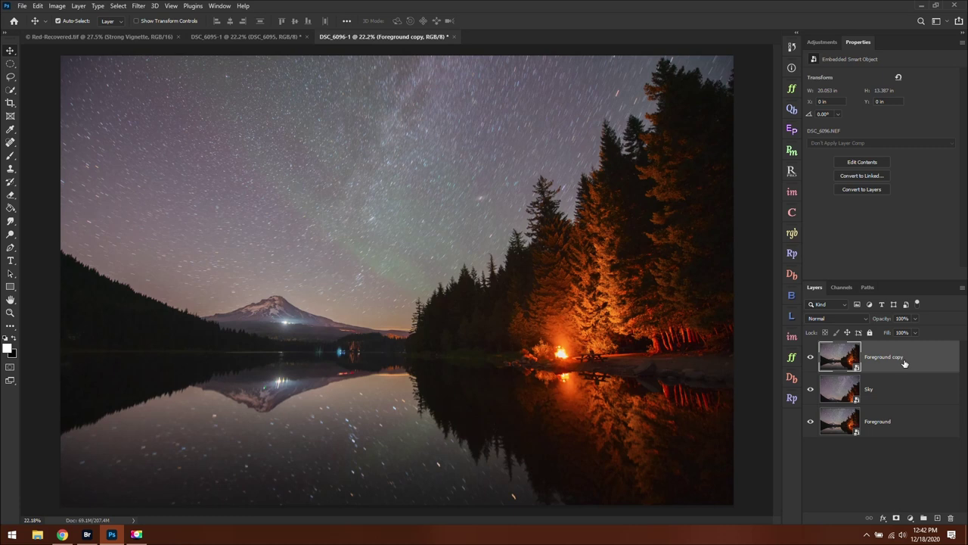
click(791, 132)
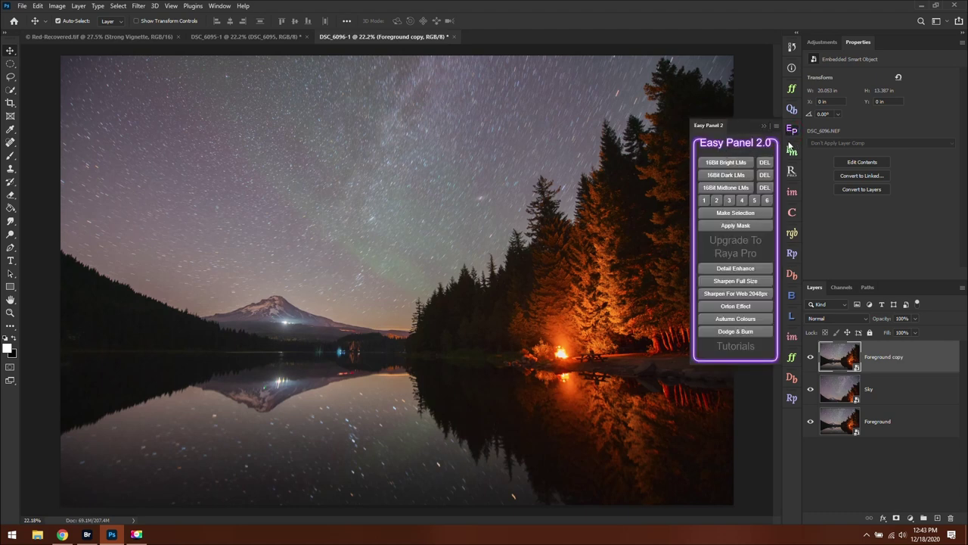
click(791, 132)
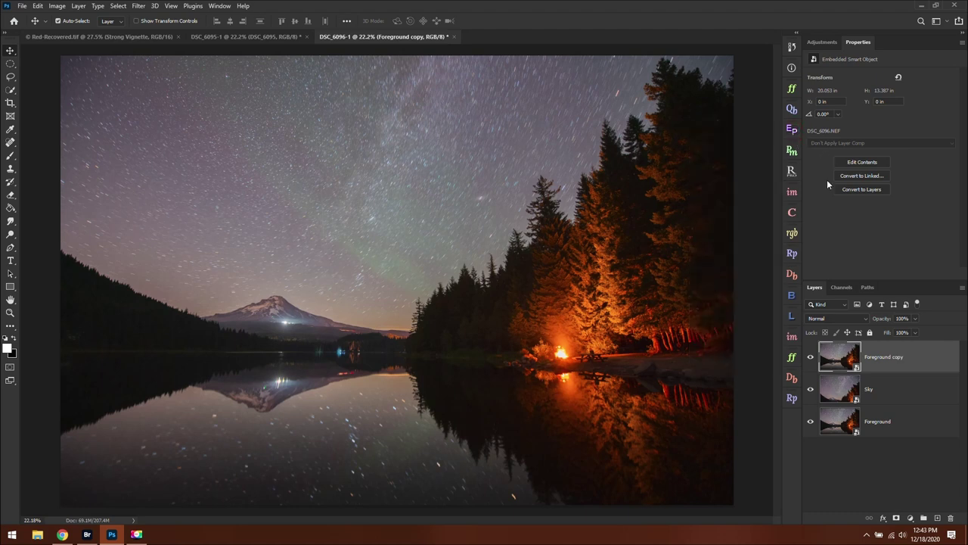
- Preview Lumenzia's L luminosity mask for the Foreground copy layer, converting the document to 16-bit
click(792, 316)
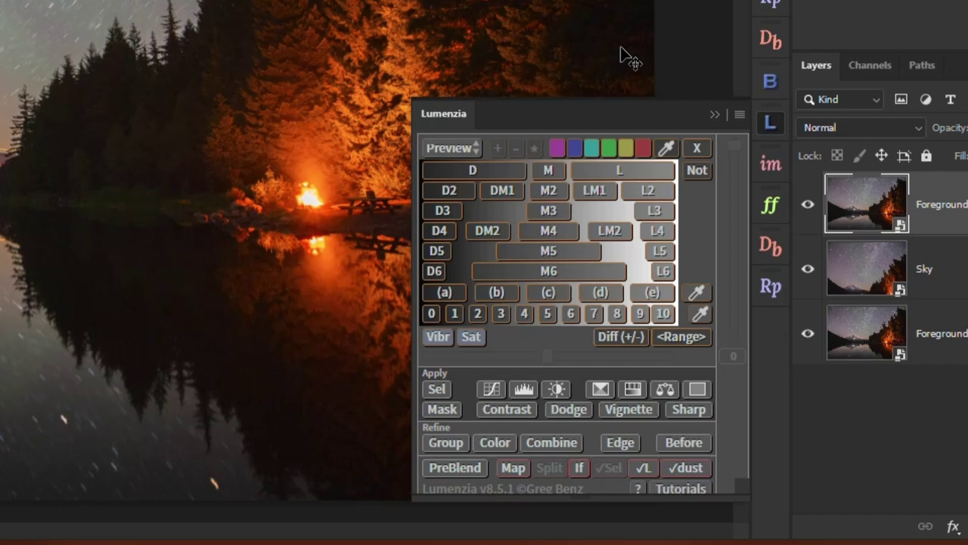
click(616, 168)
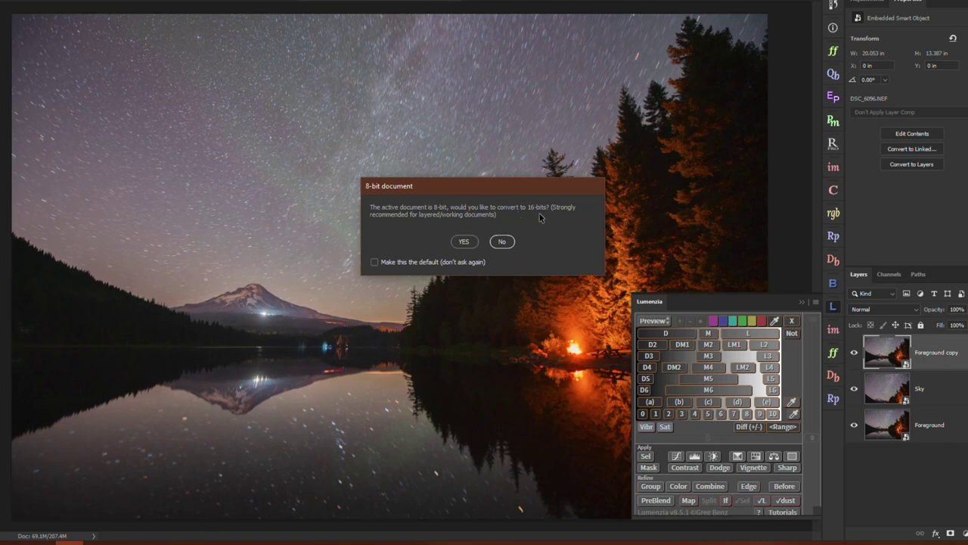
click(467, 243)
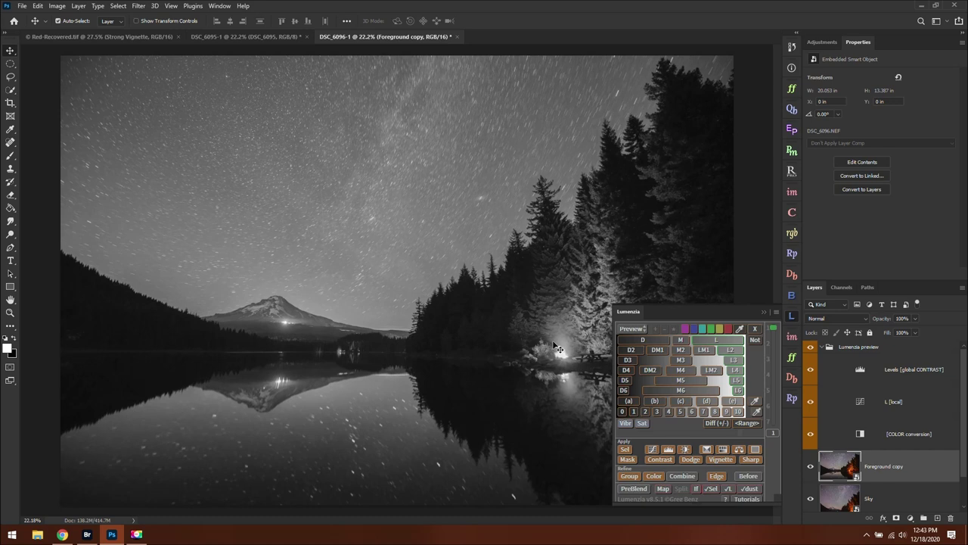
click(763, 312)
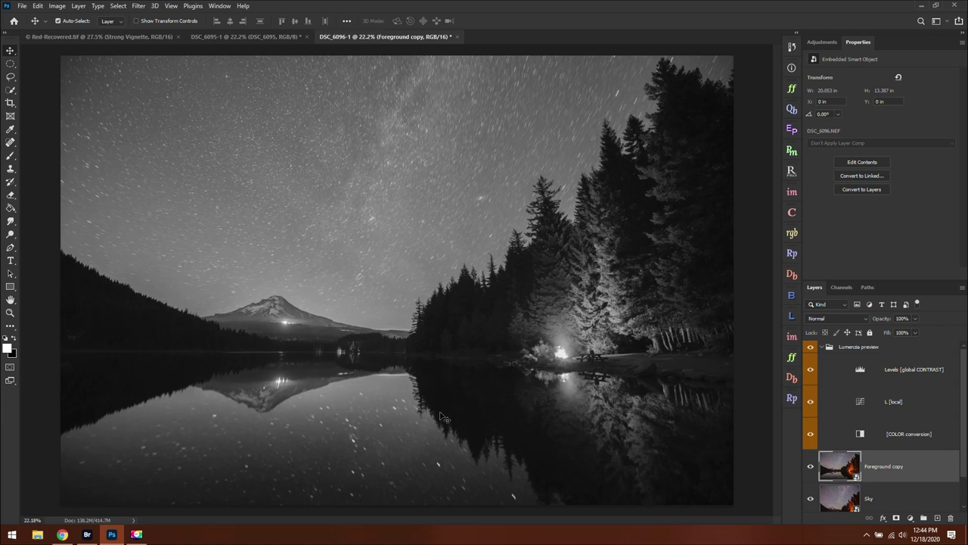
click(791, 315)
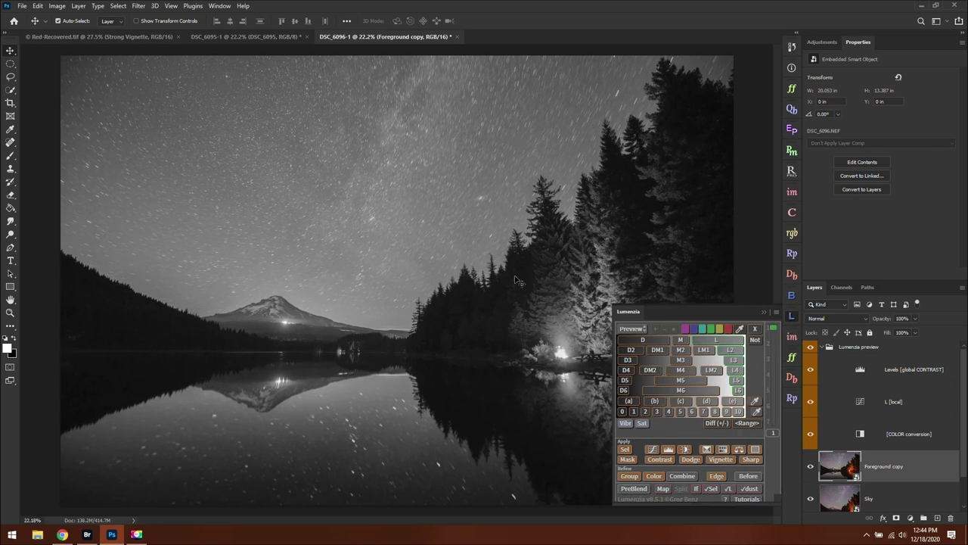
- Compare the narrower lights masks L2, L3 and L6 over the full image and clear the mask preview
click(744, 352)
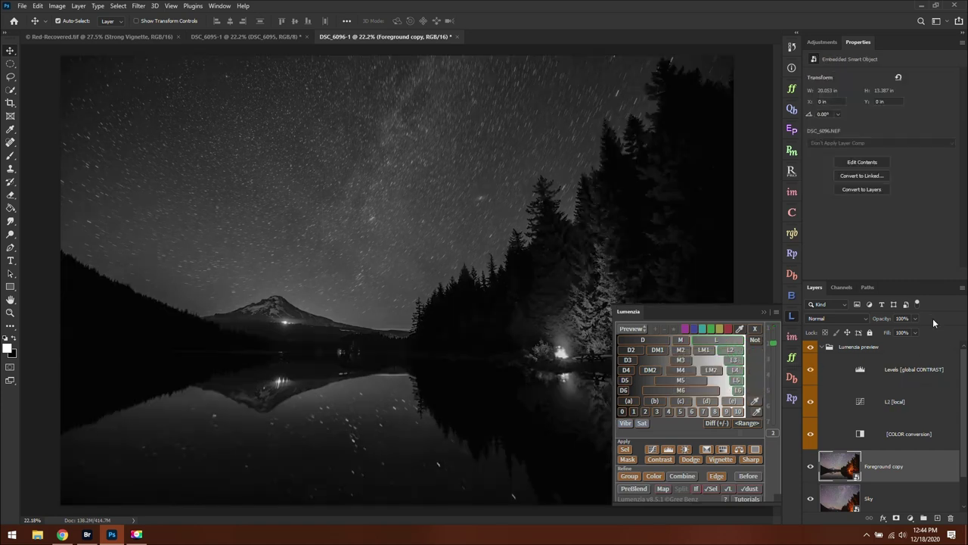
click(740, 364)
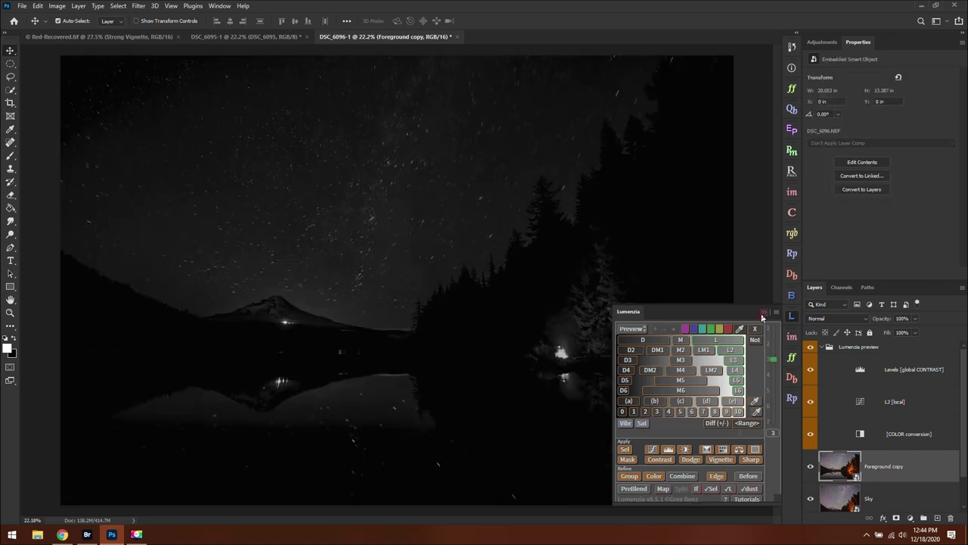
click(763, 311)
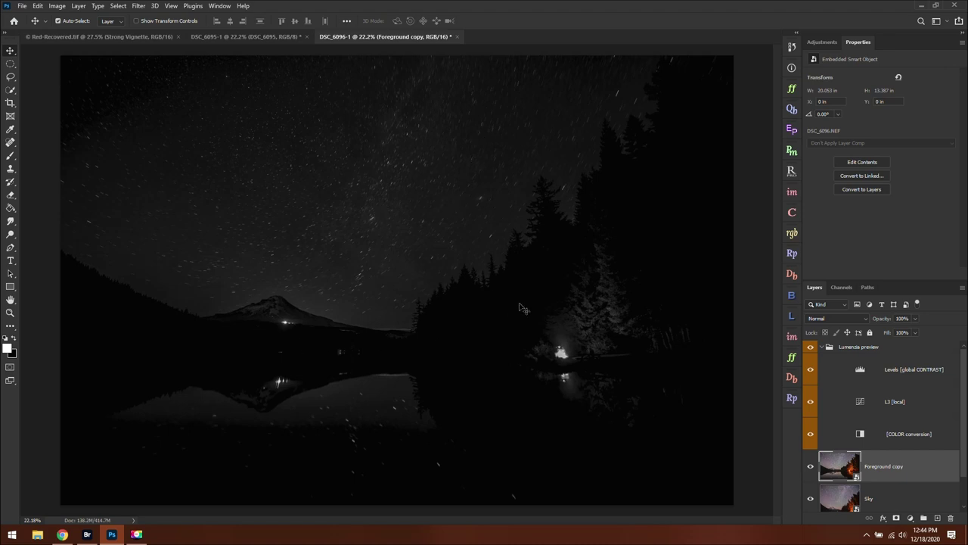
click(791, 317)
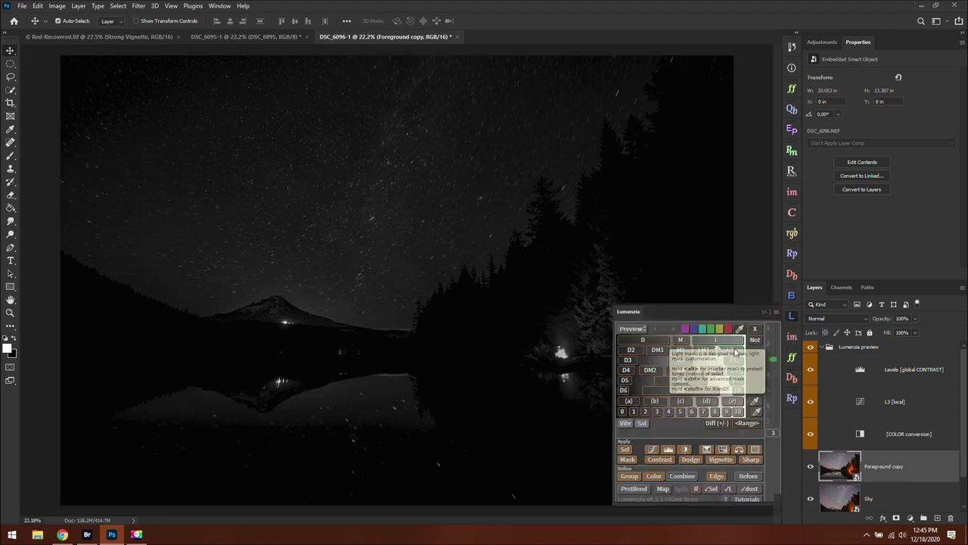
click(738, 390)
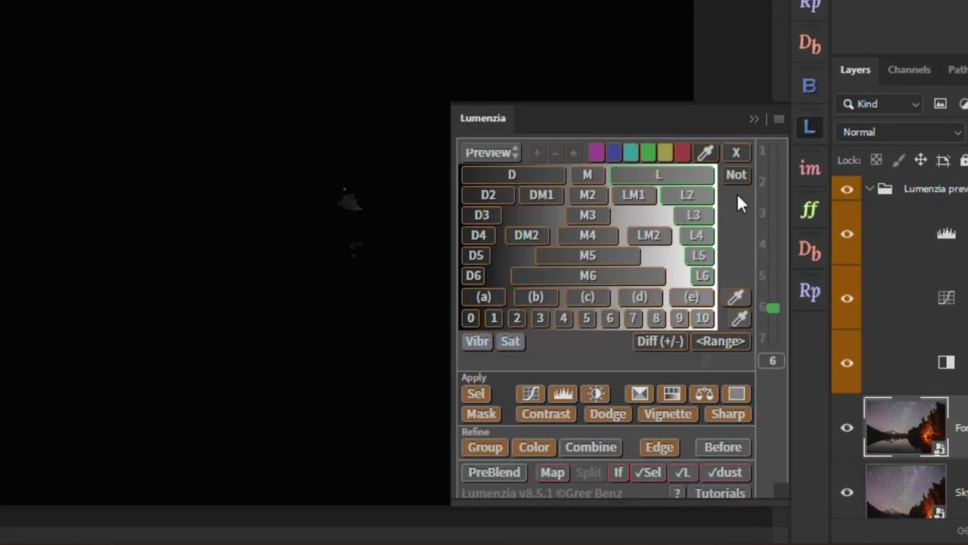
click(742, 152)
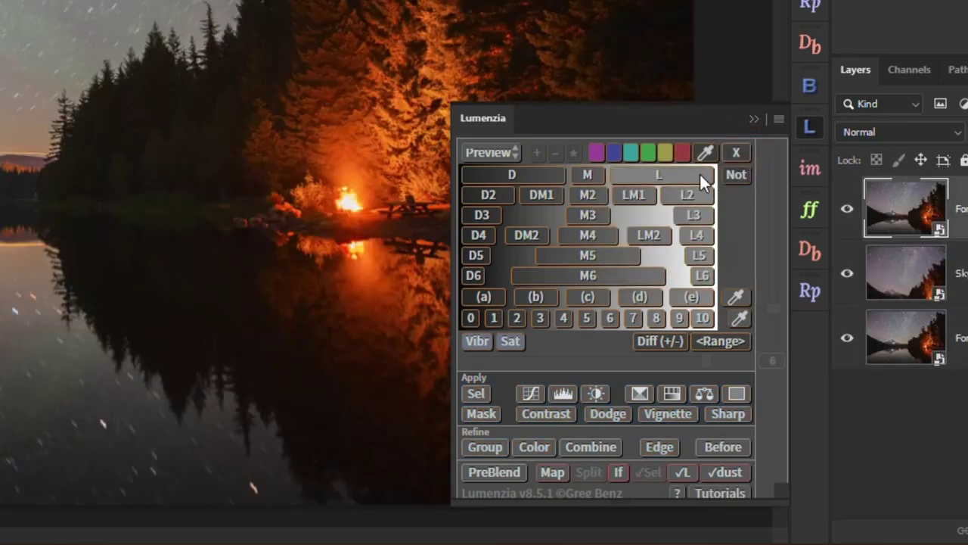
- Preview the darks luminosity masks D, D2 and D3 on the Foreground copy layer and narrow the preview to D4
click(514, 176)
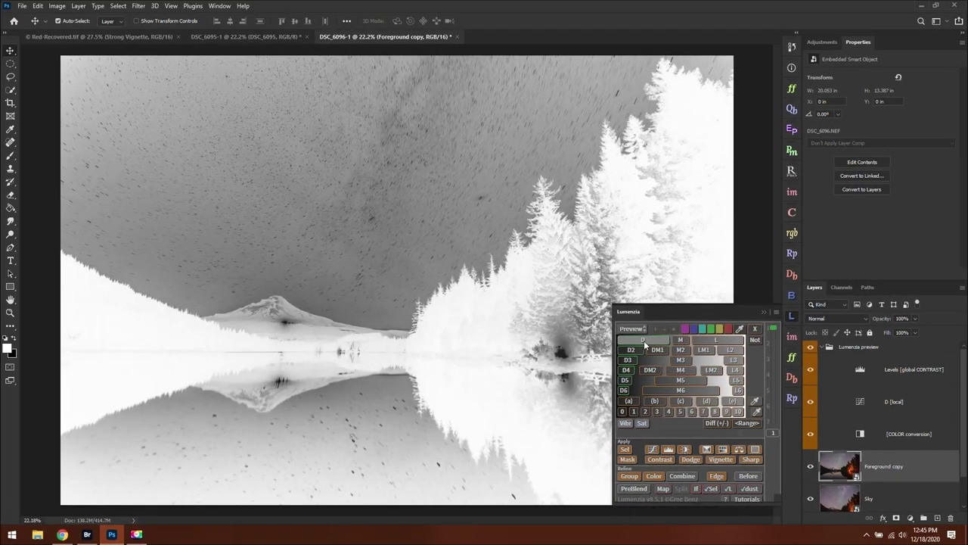
click(763, 312)
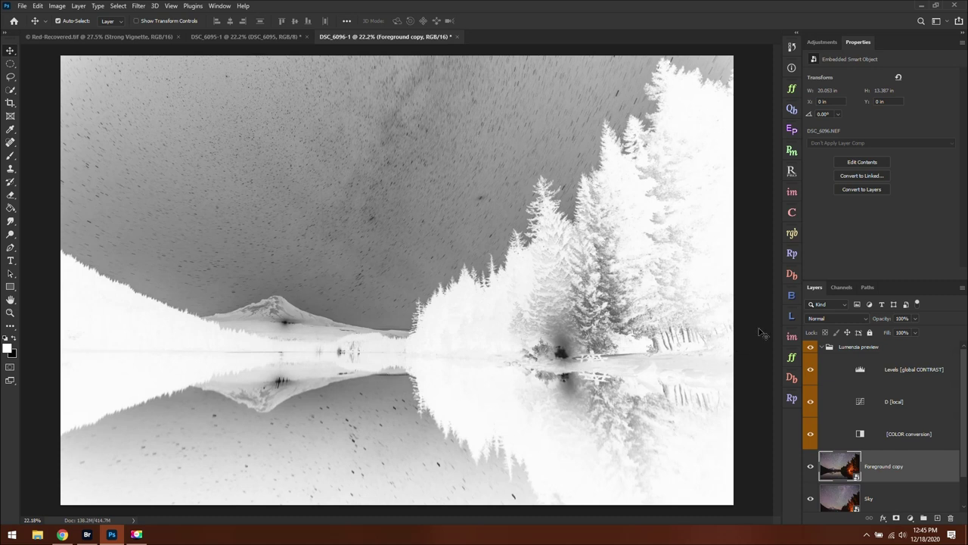
click(792, 316)
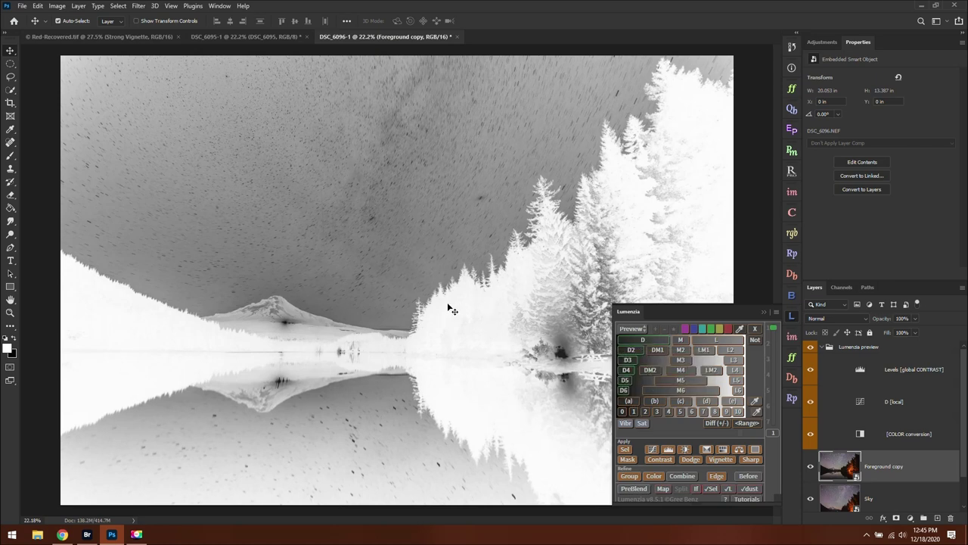
click(632, 352)
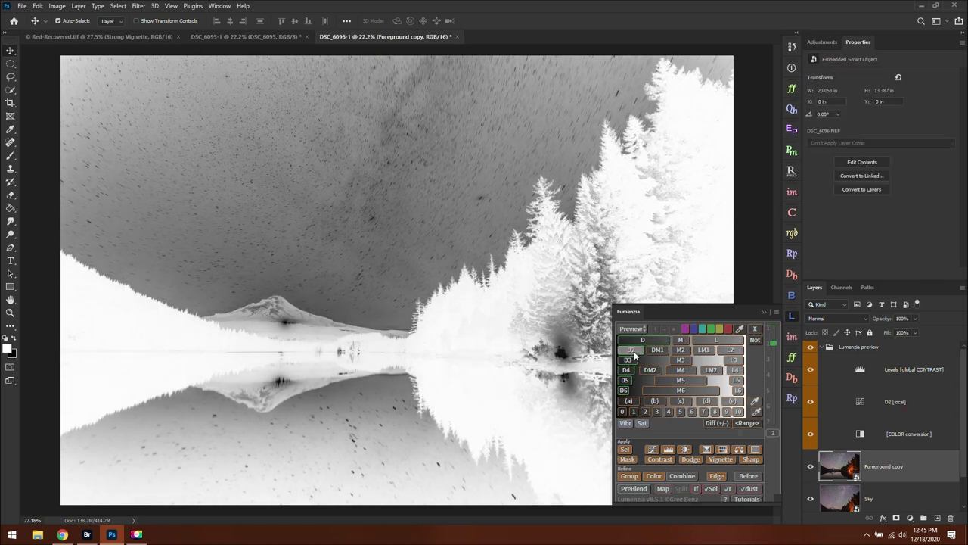
click(629, 360)
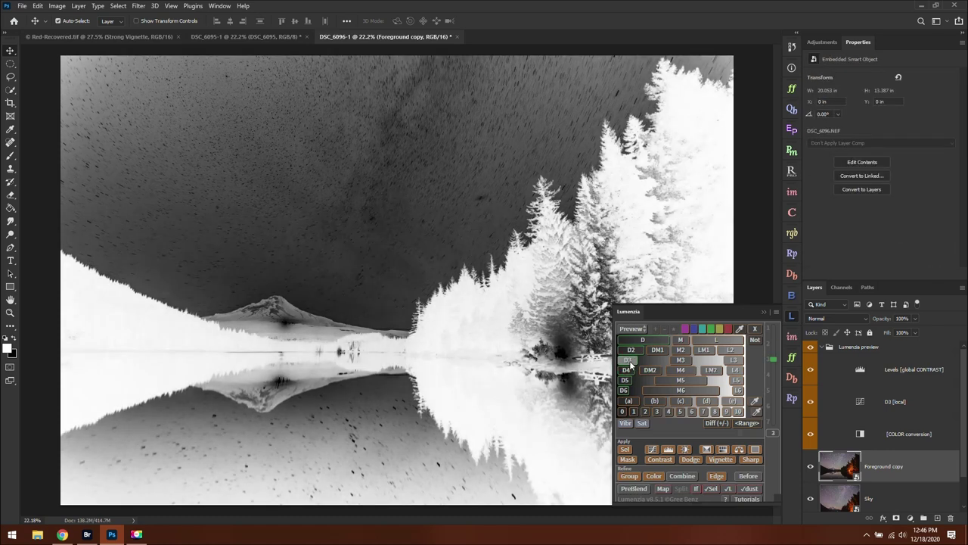
click(628, 369)
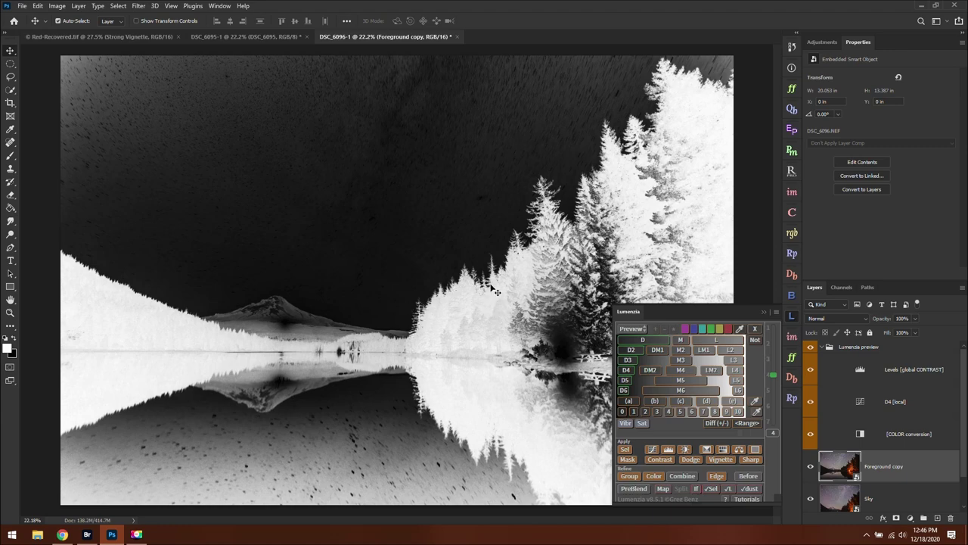
- Examine the D4 mask's separation from the sky along the treetops and the mountain, ending with the whole image in view
scroll(508, 306, up, 10)
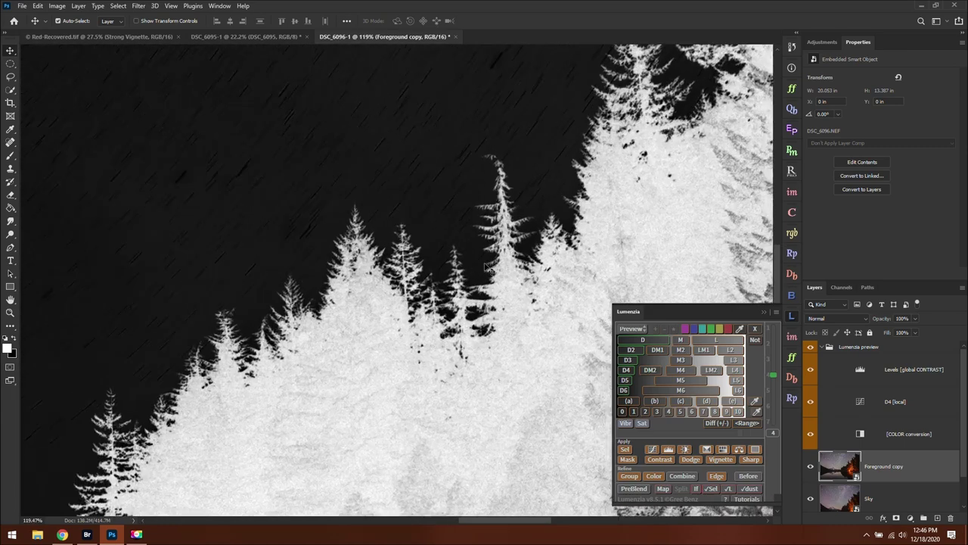
scroll(414, 280, up, 3)
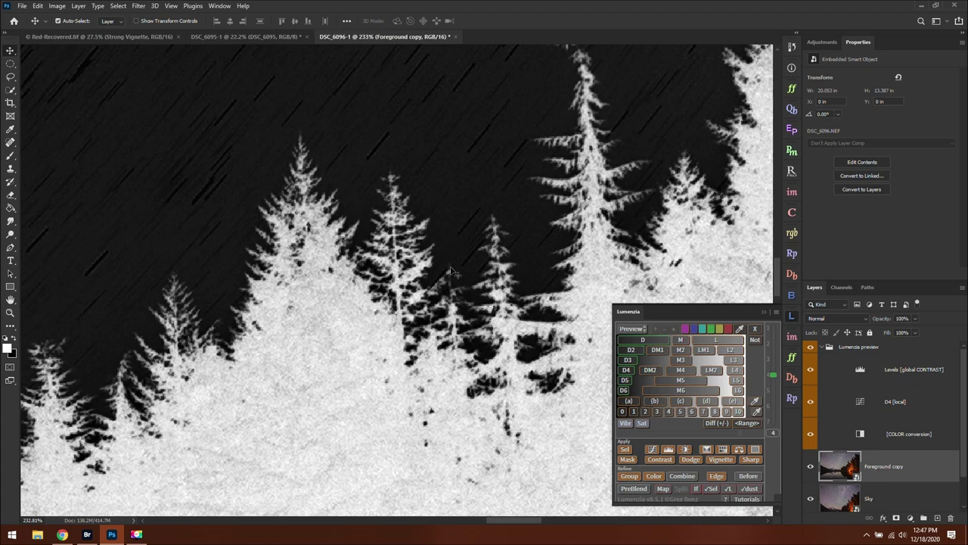
scroll(456, 273, down, 10)
scroll(265, 361, up, 7)
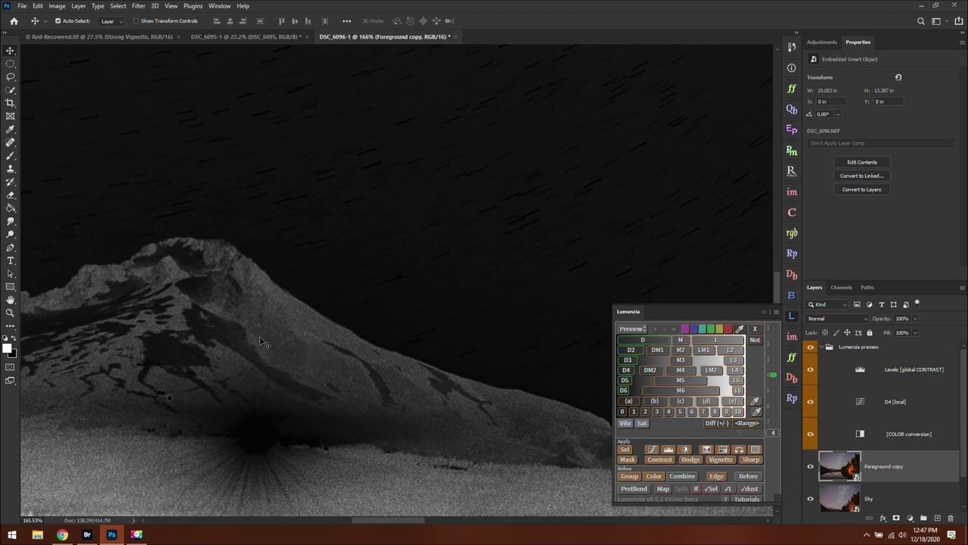
scroll(261, 337, down, 10)
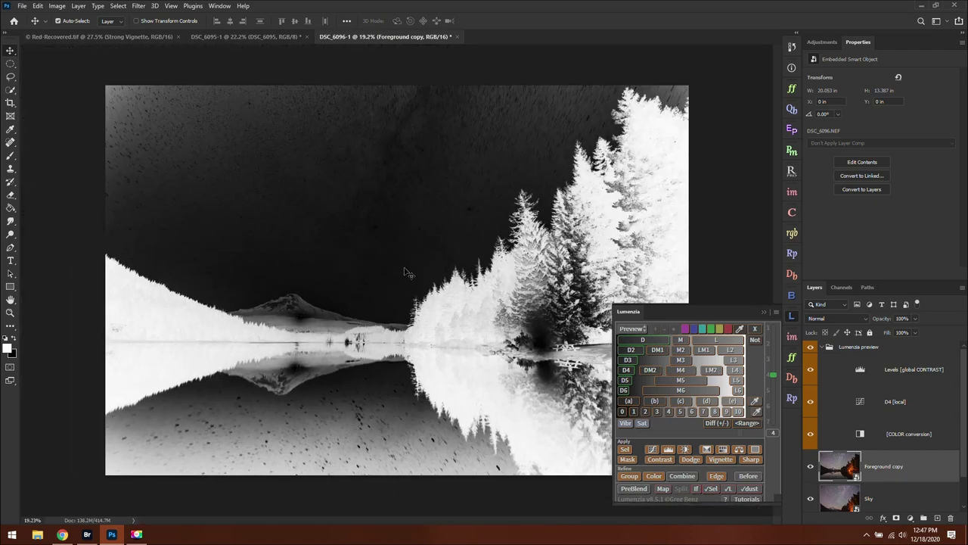
scroll(511, 275, up, 5)
scroll(511, 274, up, 7)
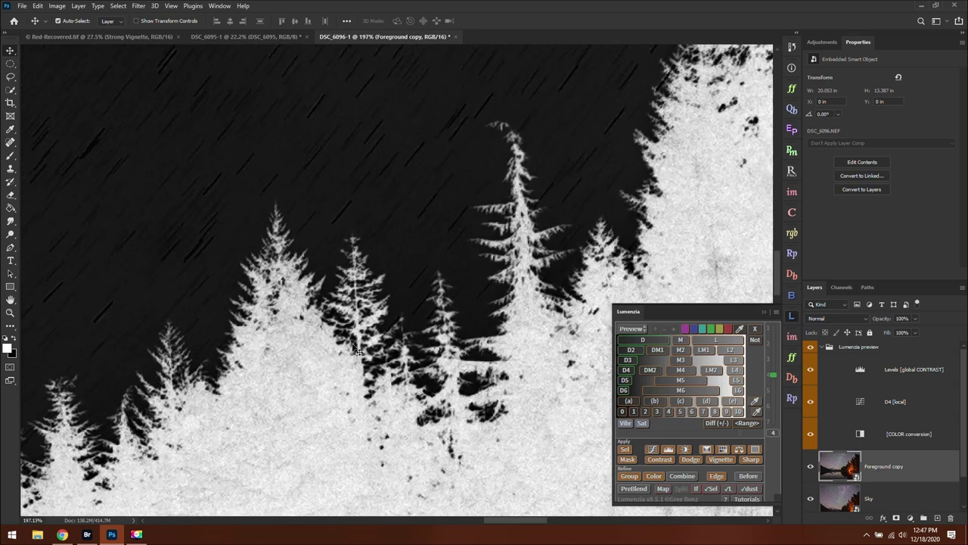
click(11, 313)
click(303, 21)
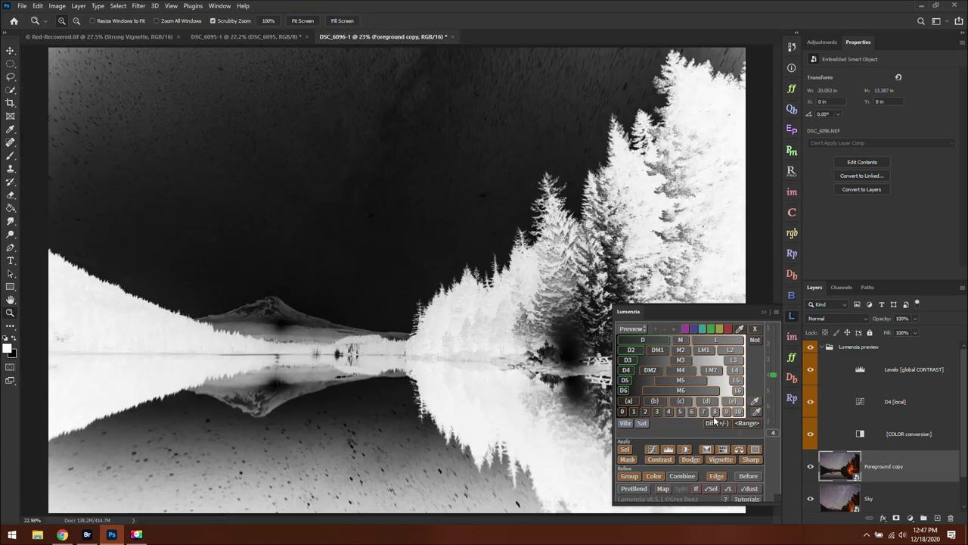
- Compare the D5 and D6 masks, examine the D5 treetop edges up close, and return to the D4 mask preview
click(627, 381)
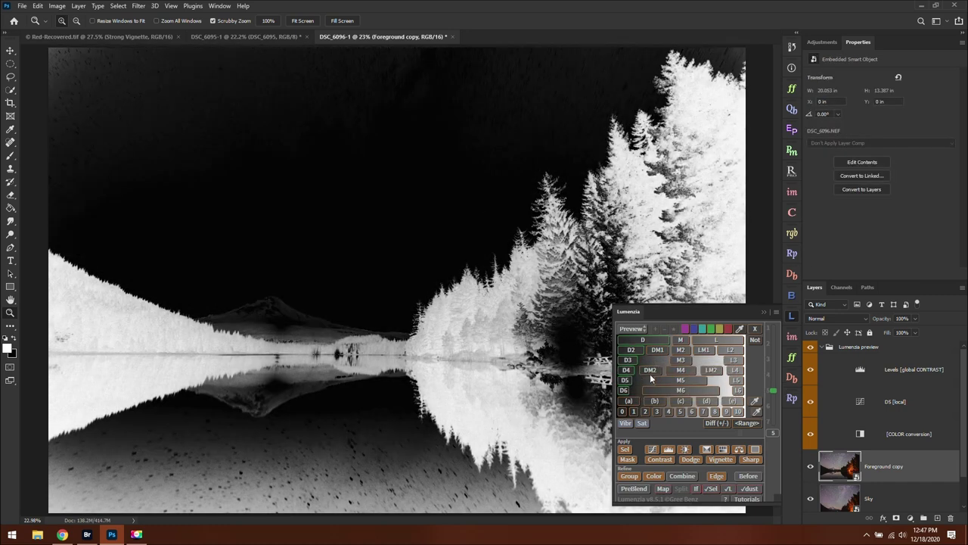
click(624, 389)
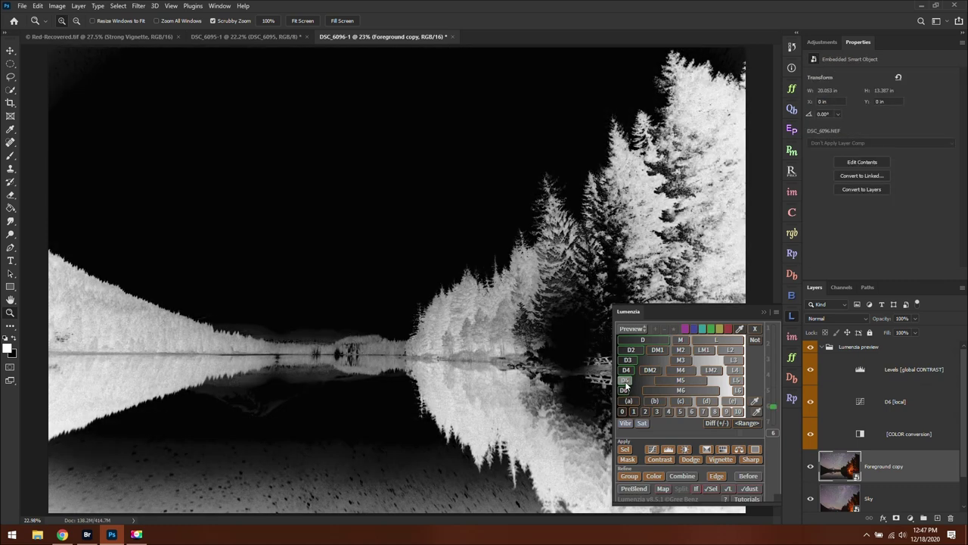
click(625, 381)
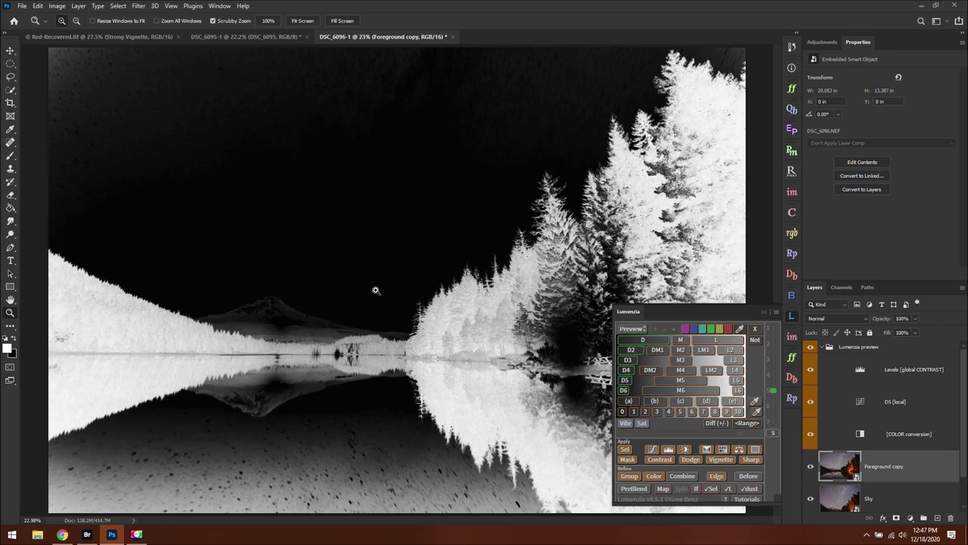
drag(566, 171, 633, 251)
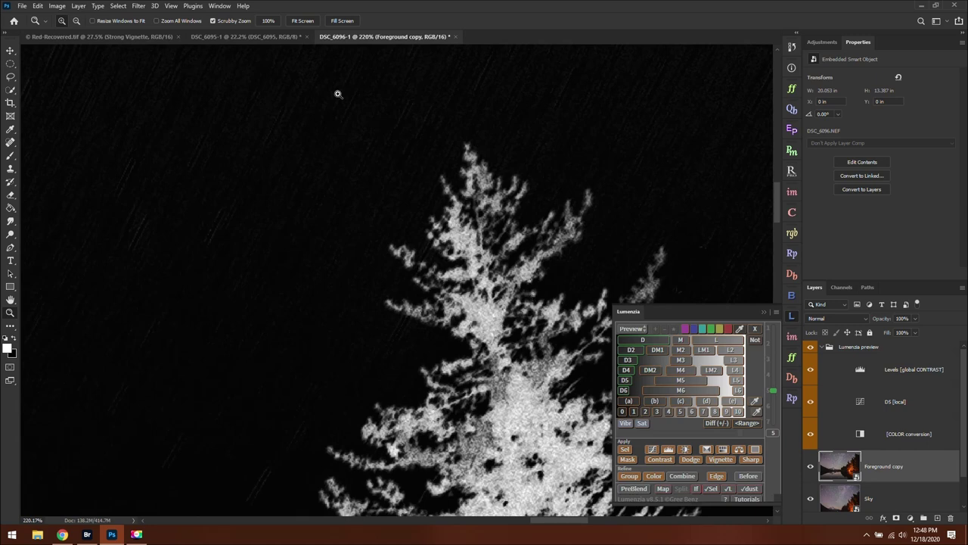
click(303, 21)
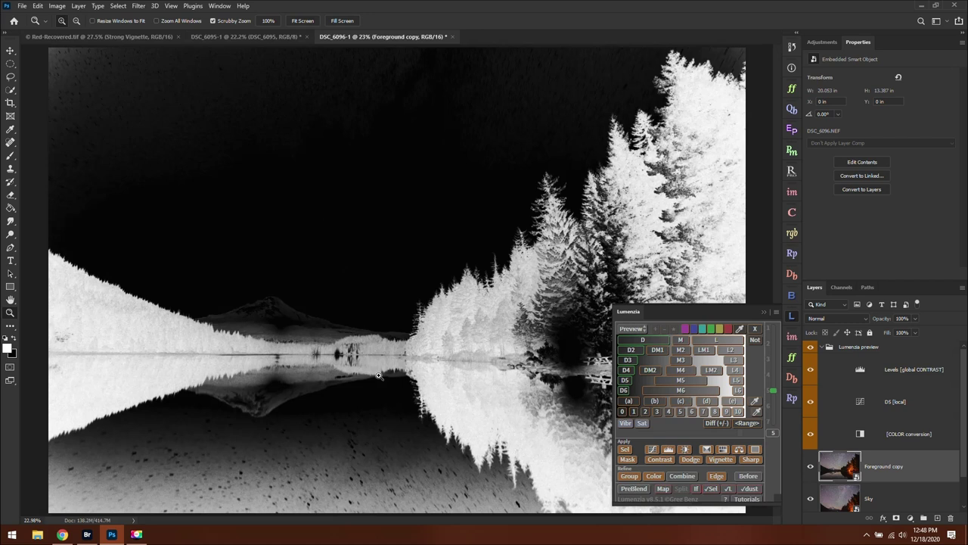
click(626, 369)
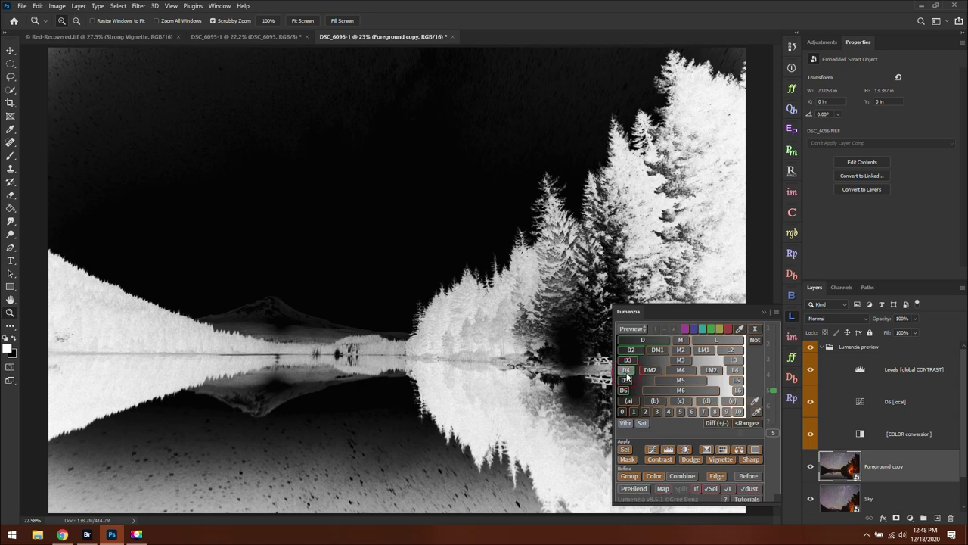
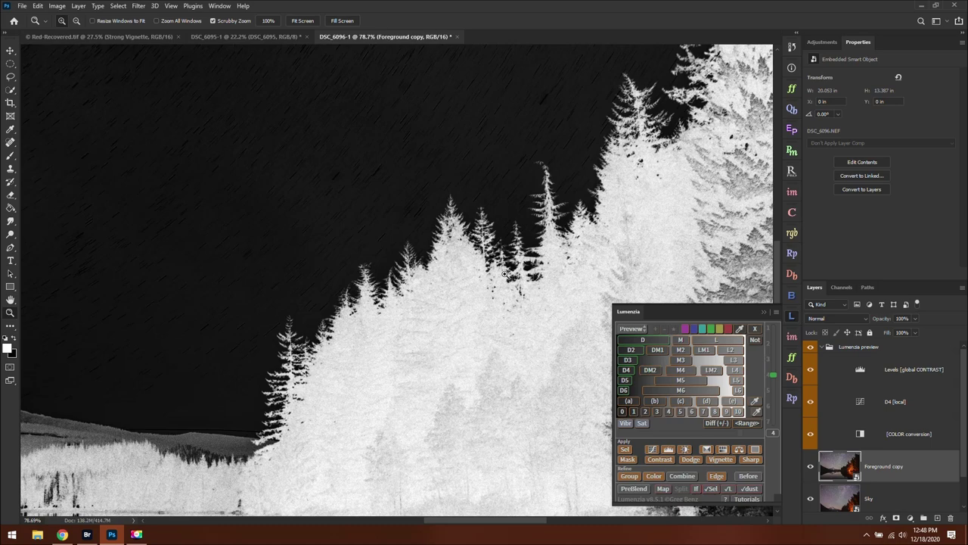
- Apply the D4 darks preview to the Foreground copy layer as a layer mask and close the Lumenzia panel
scroll(300, 353, up, 5)
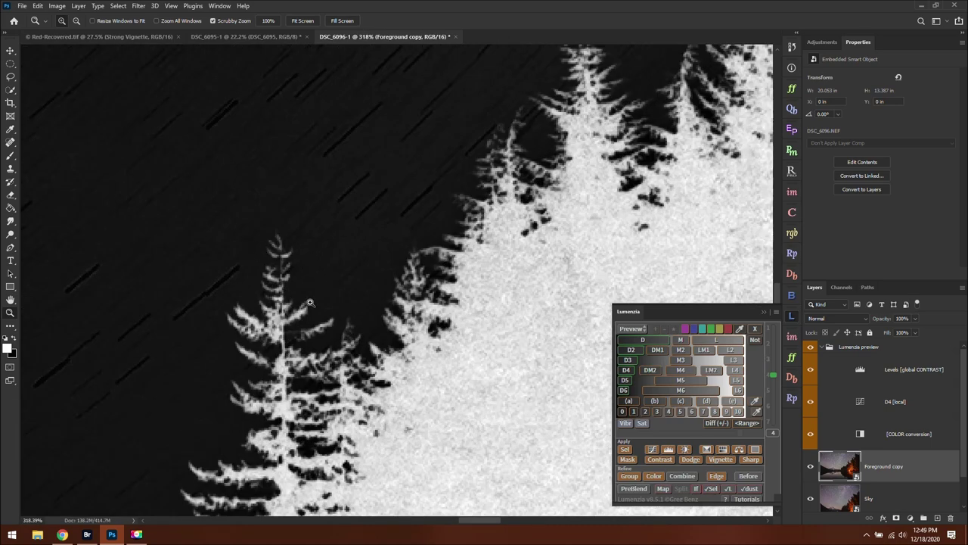
click(299, 21)
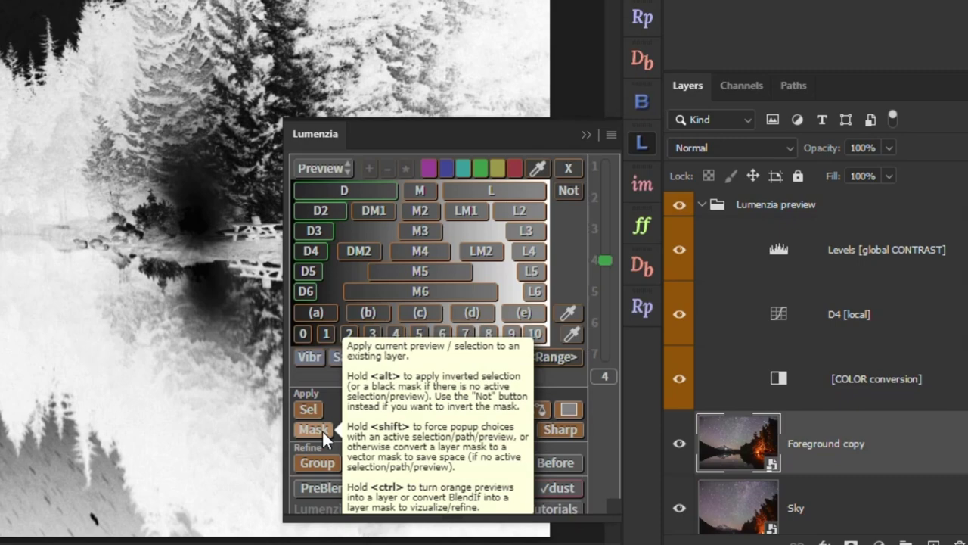
click(313, 429)
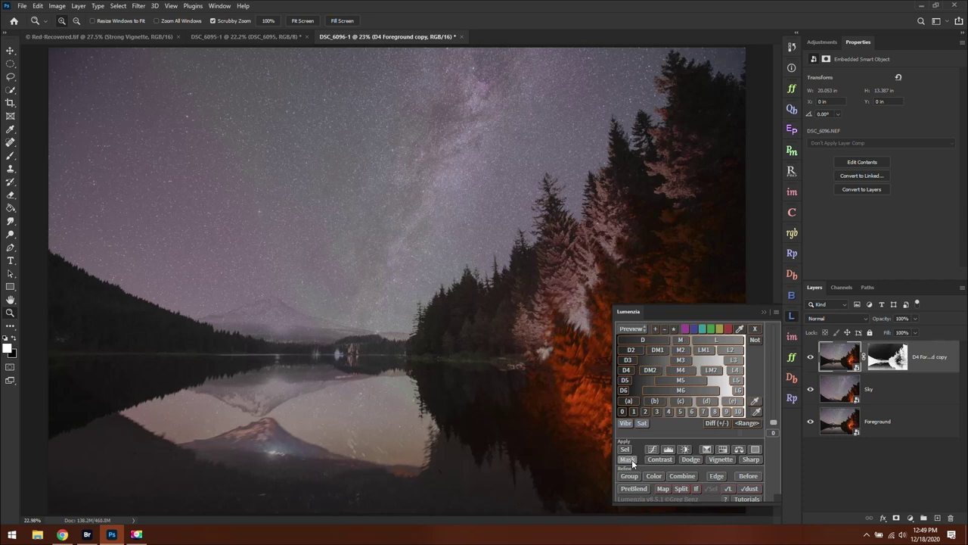
click(764, 311)
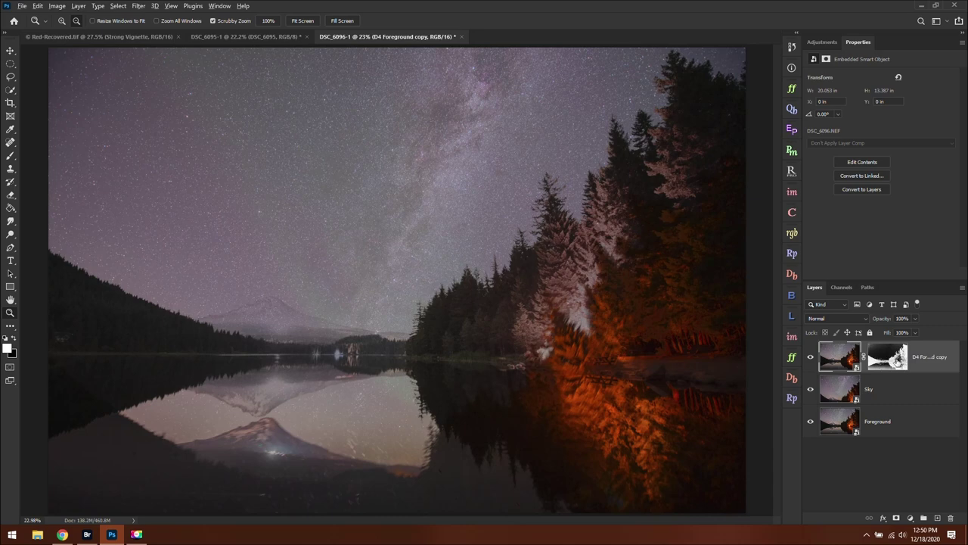
- Display the D4 Foreground copy layer mask on its own and activate the Brush tool with white as the foreground color
alt+click(897, 361)
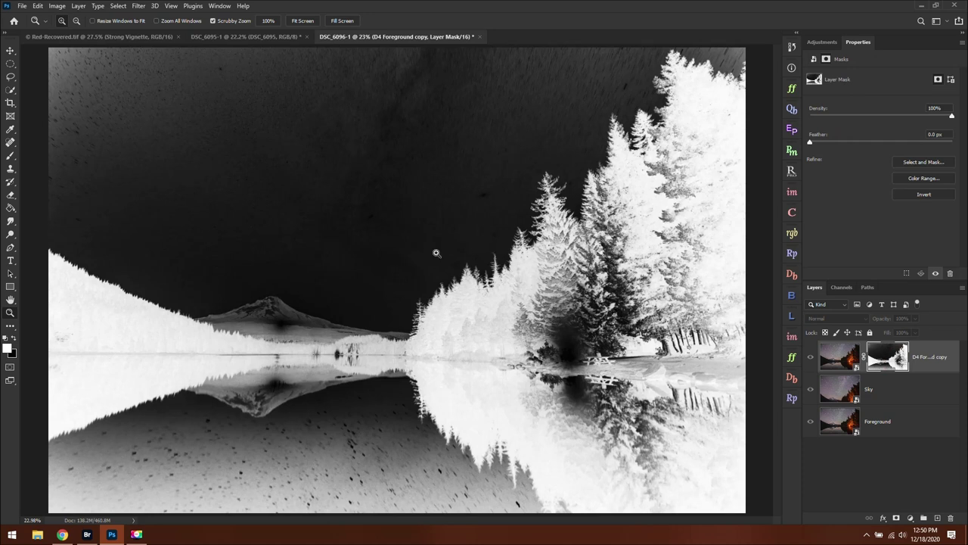
click(791, 317)
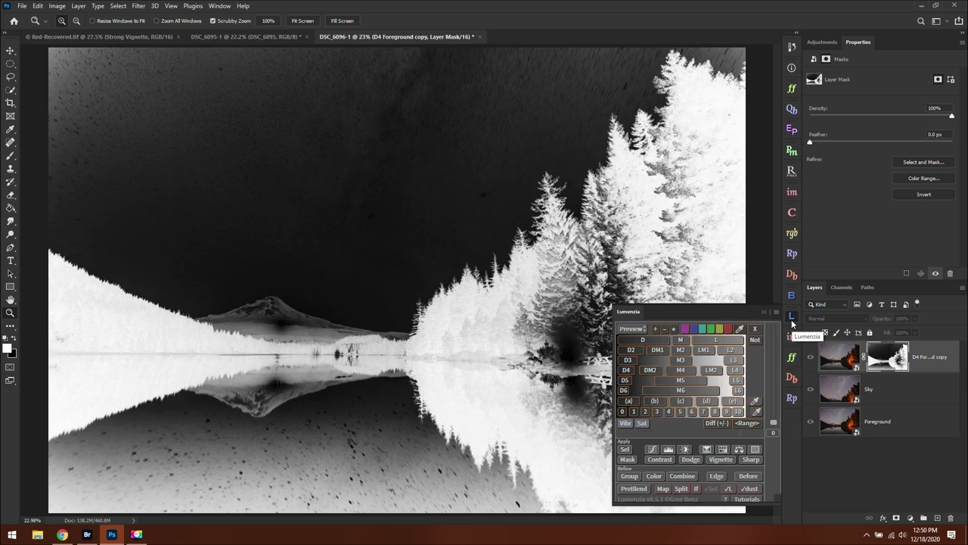
click(791, 317)
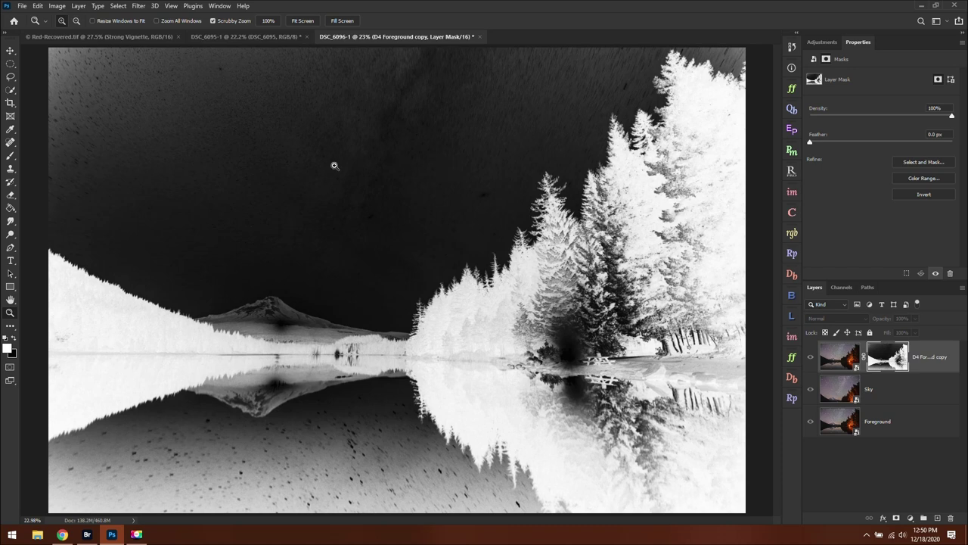
click(10, 158)
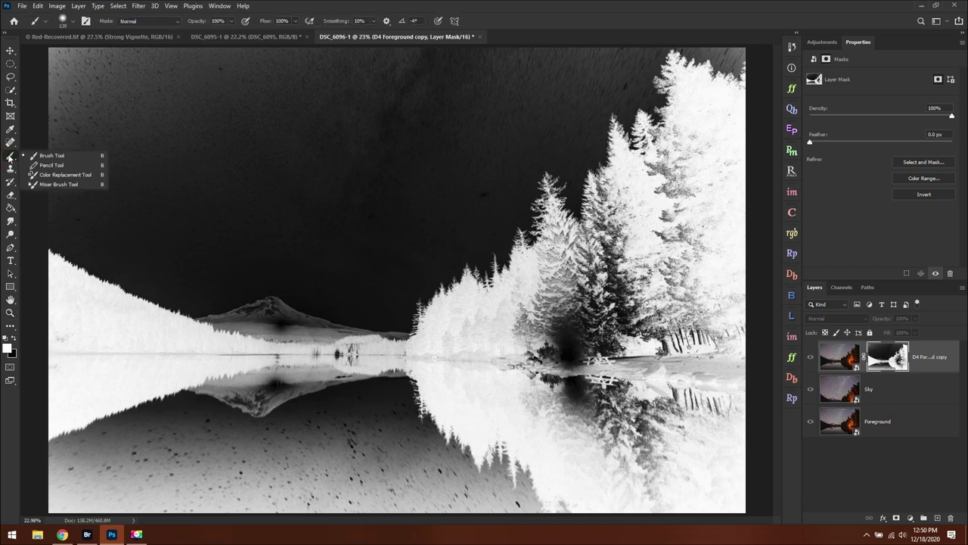
click(40, 155)
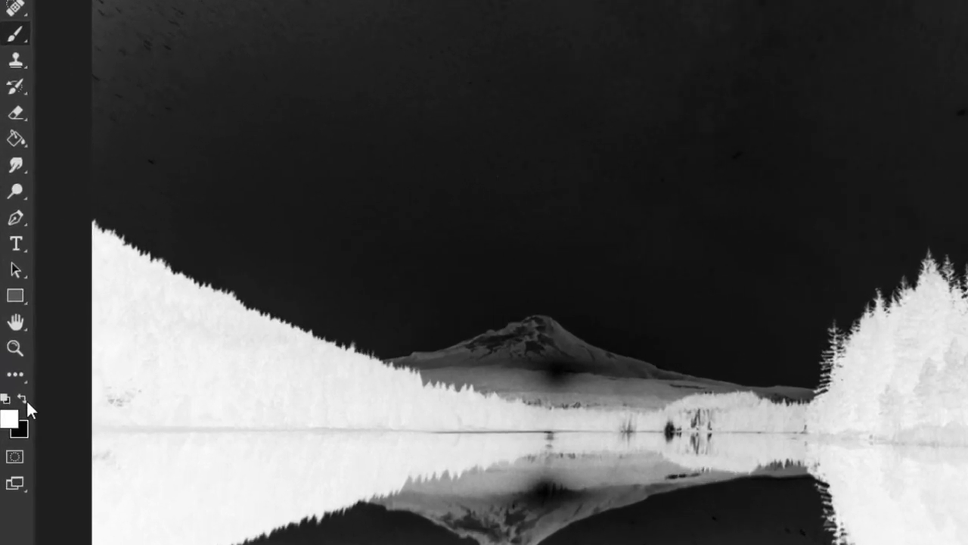
click(27, 399)
click(26, 399)
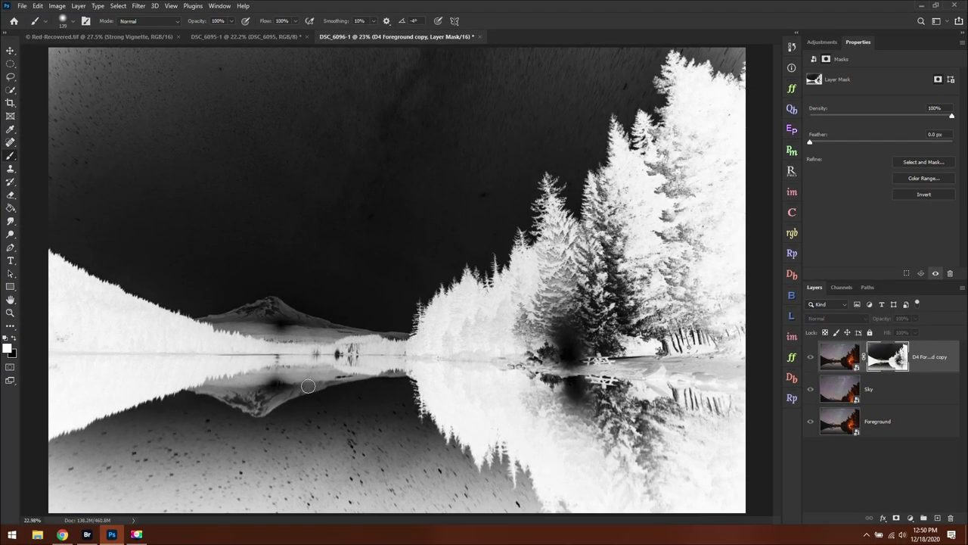
- Set the brush size to 495 px
click(72, 21)
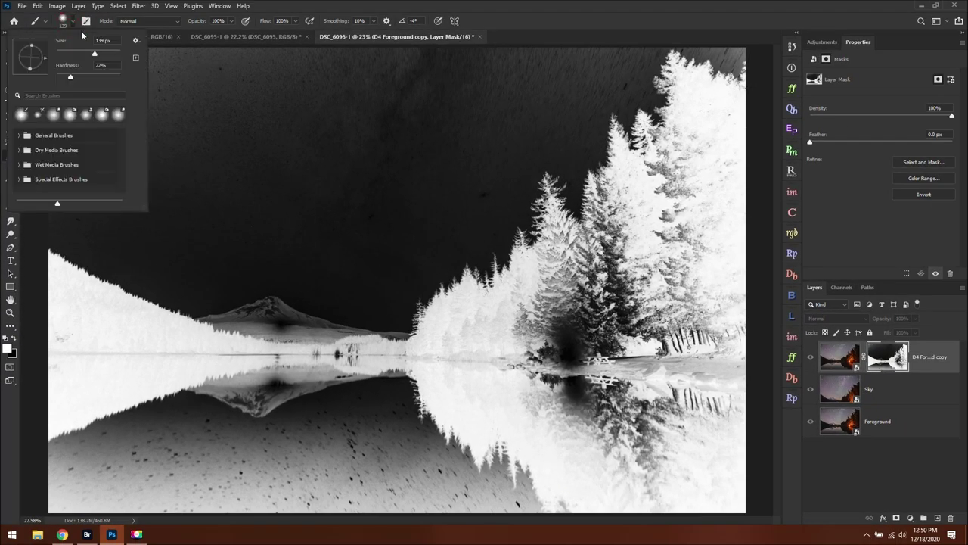
drag(102, 56, 108, 54)
click(115, 56)
drag(115, 57, 117, 55)
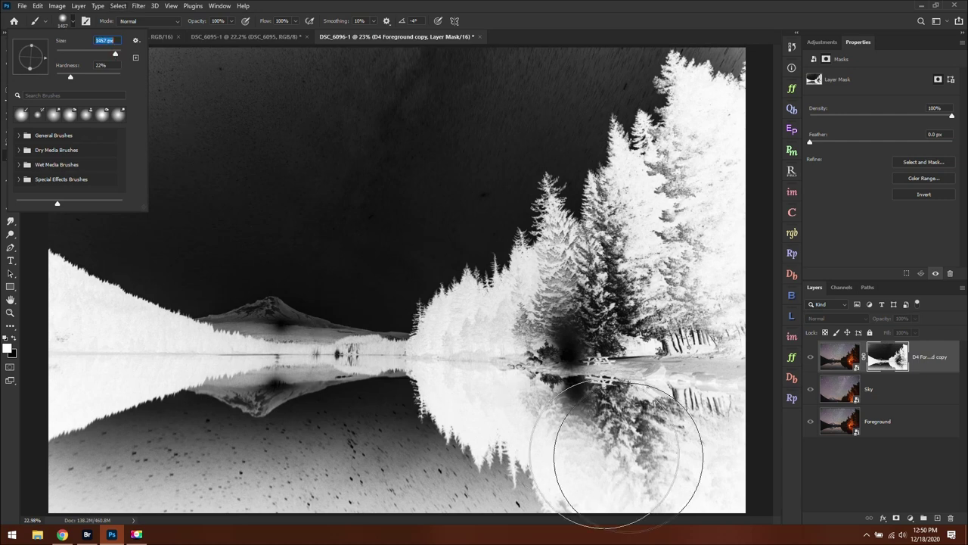
text(495)
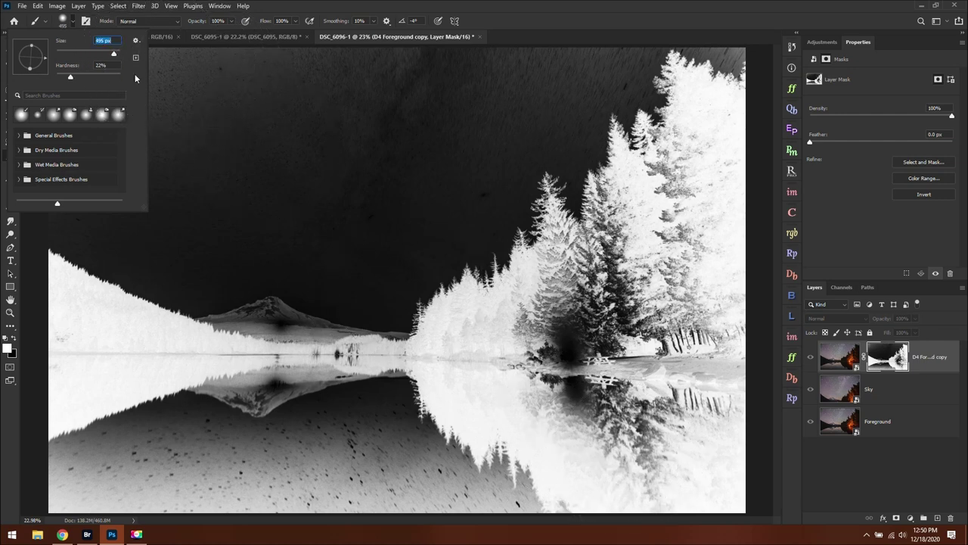
- Paint the mask white over the lake, shoreline and lower trees, undoing the stroke that spills over the treetops into the sky
drag(227, 432, 597, 423)
mouse_move(197, 409)
mouse_down()
mouse_move(432, 393)
mouse_move(56, 416)
mouse_move(1, 450)
mouse_move(25, 473)
mouse_move(1, 484)
mouse_move(161, 484)
mouse_move(144, 478)
mouse_move(209, 496)
mouse_move(300, 477)
mouse_move(640, 466)
mouse_move(281, 472)
mouse_move(222, 456)
mouse_move(643, 494)
mouse_move(723, 471)
mouse_move(491, 434)
mouse_move(494, 382)
mouse_move(624, 326)
mouse_move(539, 341)
mouse_move(448, 246)
mouse_move(471, 298)
mouse_up()
click(790, 45)
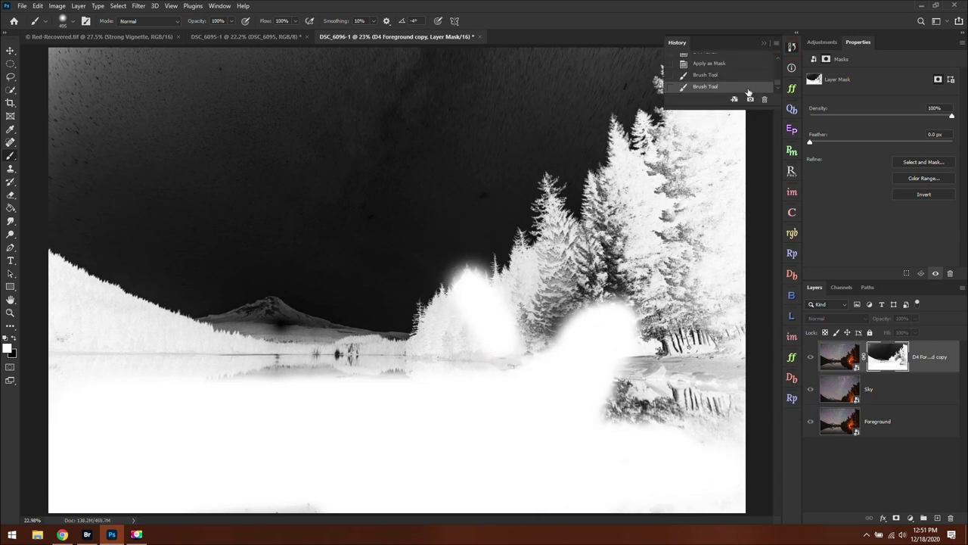
click(719, 77)
click(768, 42)
mouse_move(657, 286)
mouse_down()
mouse_move(577, 356)
mouse_move(703, 206)
mouse_move(652, 292)
mouse_move(727, 312)
mouse_move(745, 404)
mouse_move(780, 378)
mouse_move(729, 369)
mouse_move(693, 283)
mouse_move(716, 194)
mouse_move(658, 294)
mouse_move(653, 266)
mouse_move(665, 263)
mouse_move(734, 356)
mouse_move(745, 194)
mouse_move(711, 138)
mouse_move(583, 300)
mouse_move(566, 299)
mouse_move(519, 358)
mouse_move(297, 398)
mouse_move(191, 394)
mouse_move(350, 378)
mouse_move(2, 355)
mouse_move(233, 381)
mouse_move(40, 342)
mouse_move(4, 313)
mouse_move(137, 377)
mouse_move(22, 303)
mouse_move(193, 375)
mouse_move(361, 382)
mouse_move(505, 348)
mouse_move(602, 297)
mouse_move(596, 285)
mouse_move(534, 361)
mouse_move(614, 258)
mouse_move(585, 275)
mouse_move(530, 342)
mouse_up()
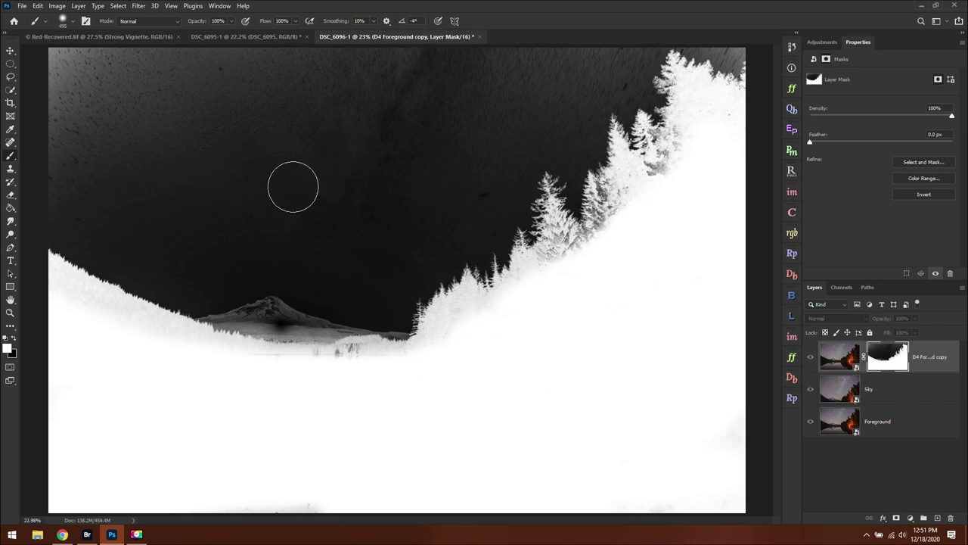
- Paint the mask's sky black, staying clear of the treetops, the hillside edge and the mountain
key(x)
mouse_move(181, 83)
mouse_down()
mouse_move(48, 61)
mouse_move(280, 60)
mouse_move(170, 76)
mouse_move(83, 143)
mouse_move(295, 178)
mouse_up()
mouse_move(393, 212)
mouse_down()
mouse_move(385, 87)
mouse_move(222, 91)
mouse_move(174, 123)
mouse_move(244, 141)
mouse_move(446, 81)
mouse_move(341, 50)
mouse_move(405, 104)
mouse_move(559, 56)
mouse_move(558, 37)
mouse_move(587, 87)
mouse_move(613, 56)
mouse_move(383, 134)
mouse_move(95, 112)
mouse_move(309, 44)
mouse_move(107, 70)
mouse_move(28, 132)
mouse_move(24, 148)
mouse_move(56, 194)
mouse_move(52, 158)
mouse_move(75, 190)
mouse_move(222, 186)
mouse_move(198, 206)
mouse_move(287, 204)
mouse_move(487, 165)
mouse_move(463, 131)
mouse_move(473, 114)
mouse_move(541, 82)
mouse_move(533, 93)
mouse_move(545, 132)
mouse_move(609, 55)
mouse_up()
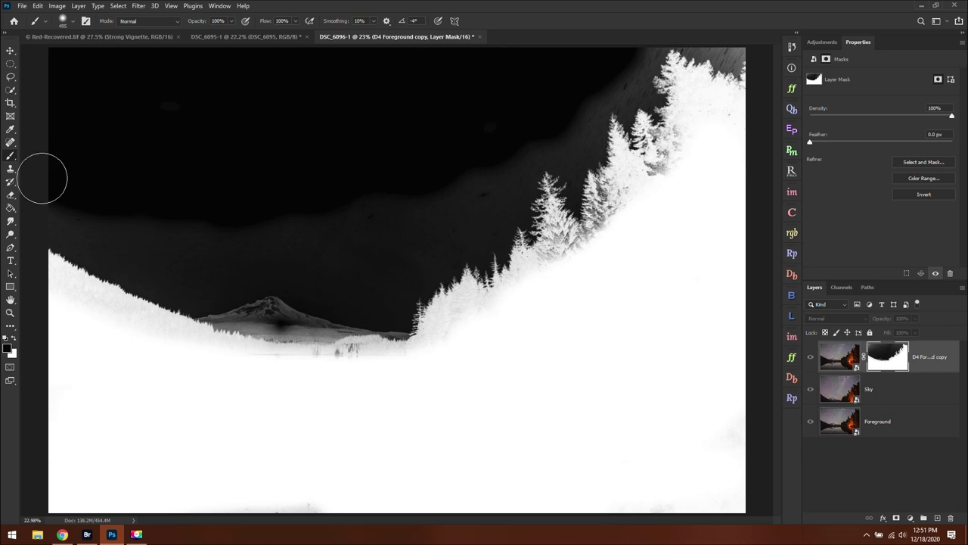
mouse_move(112, 214)
mouse_down()
mouse_move(192, 223)
mouse_move(384, 205)
mouse_up()
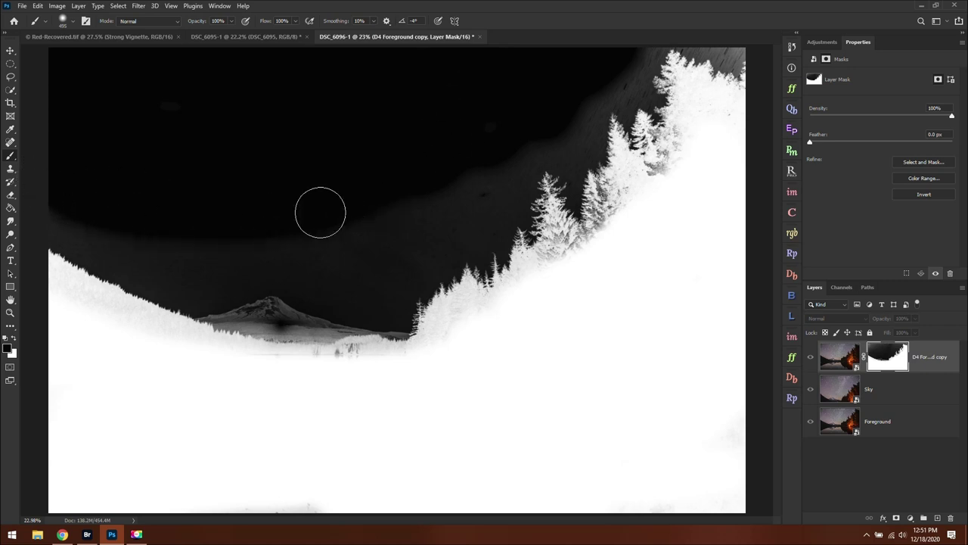
mouse_move(132, 224)
mouse_down()
mouse_move(320, 217)
mouse_move(352, 206)
mouse_move(30, 160)
mouse_move(106, 214)
mouse_move(226, 226)
mouse_move(332, 221)
mouse_move(476, 152)
mouse_move(468, 211)
mouse_move(430, 202)
mouse_move(487, 160)
mouse_move(332, 237)
mouse_move(179, 195)
mouse_move(382, 213)
mouse_move(462, 161)
mouse_move(429, 210)
mouse_move(497, 214)
mouse_up()
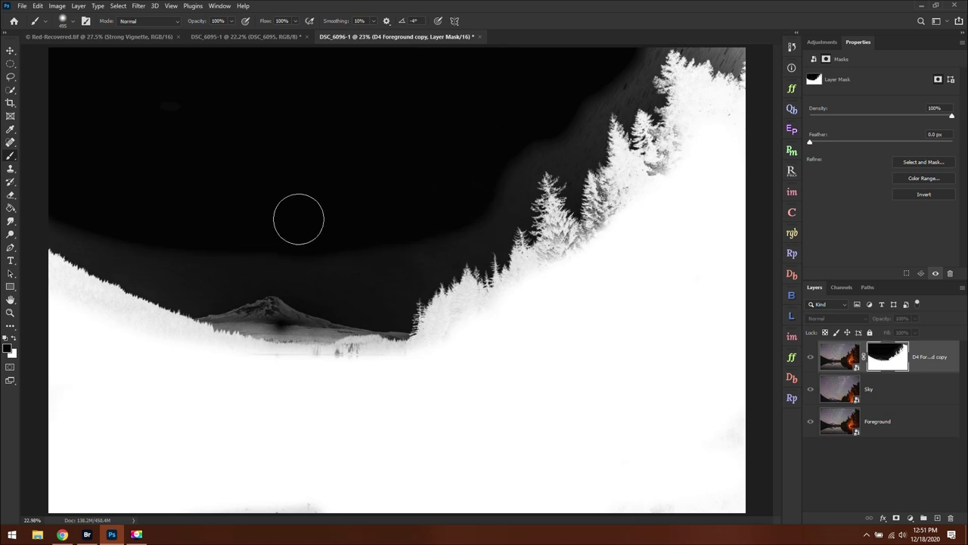
- Check the painted mask's edges, then leave the mask view and examine the blended image as a whole
scroll(560, 274, down, 1)
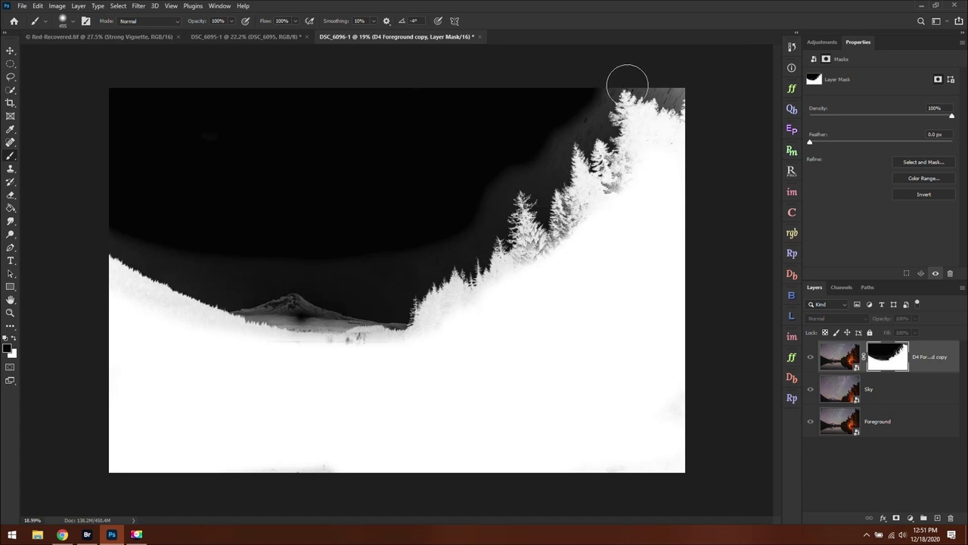
scroll(478, 309, up, 1)
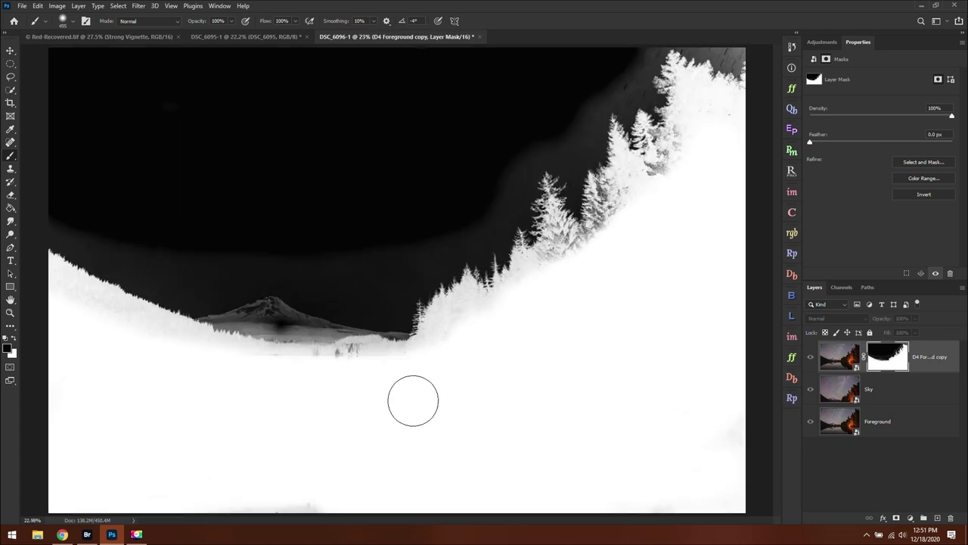
scroll(261, 332, up, 1)
scroll(256, 345, up, 2)
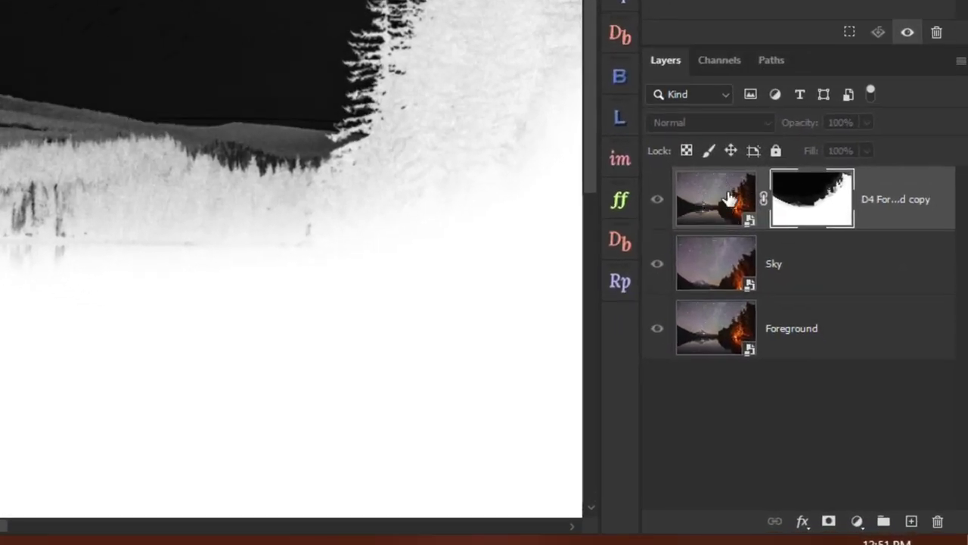
click(727, 198)
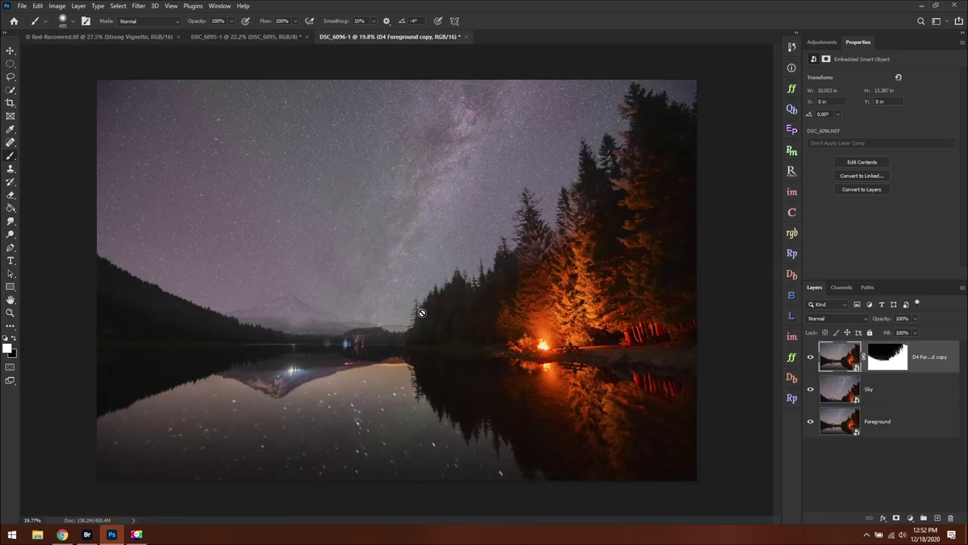
scroll(422, 313, up, 1)
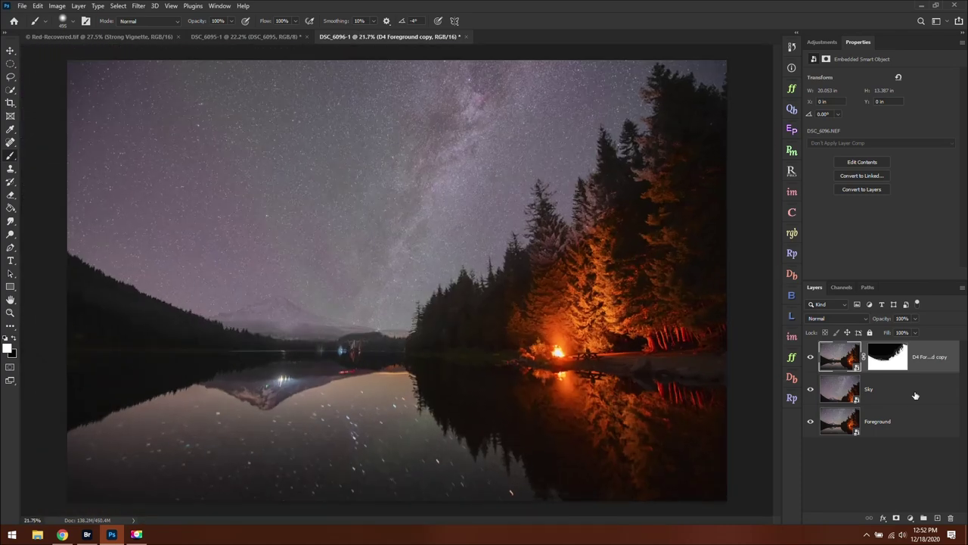
- Hide the D4 Foreground copy and Sky layers, select the Foreground layer and activate the Quick Selection tool
click(810, 363)
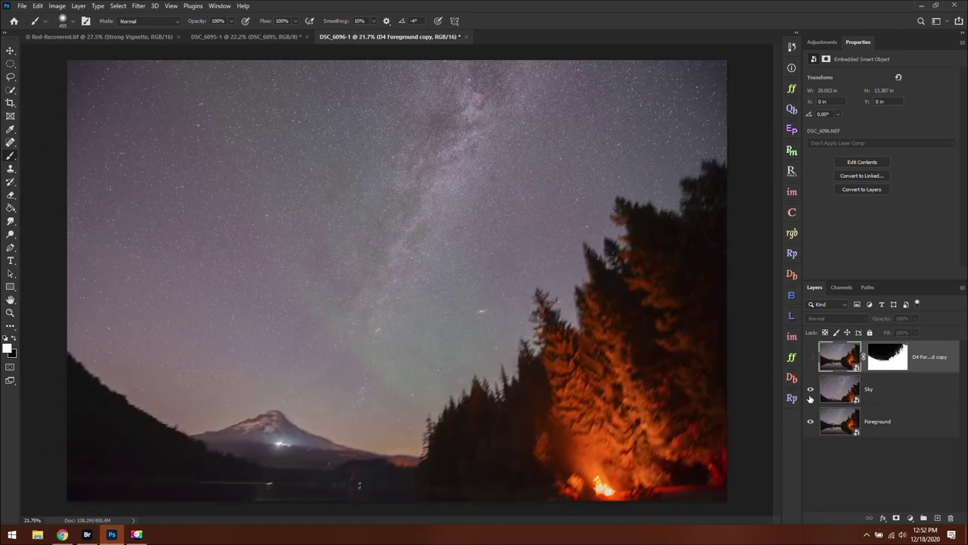
click(810, 389)
click(877, 422)
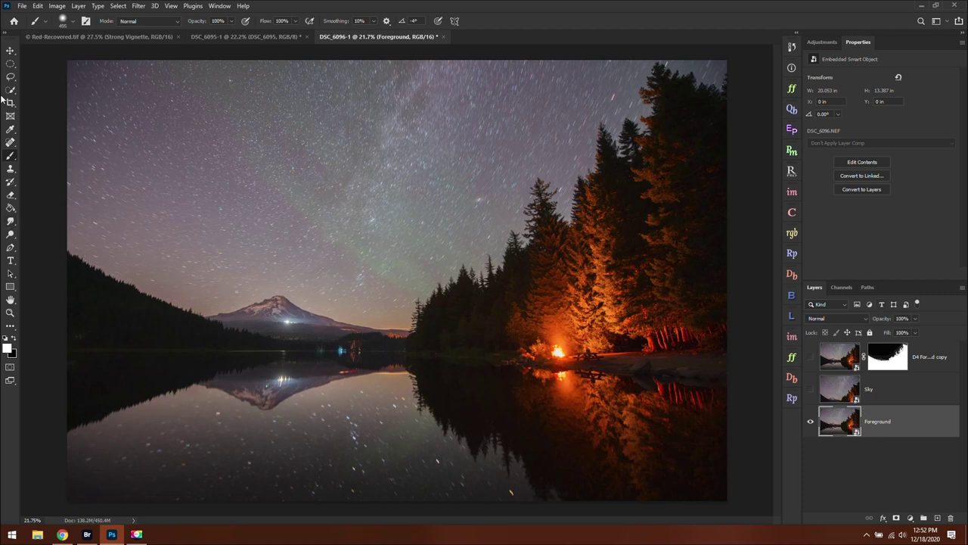
drag(8, 98, 58, 103)
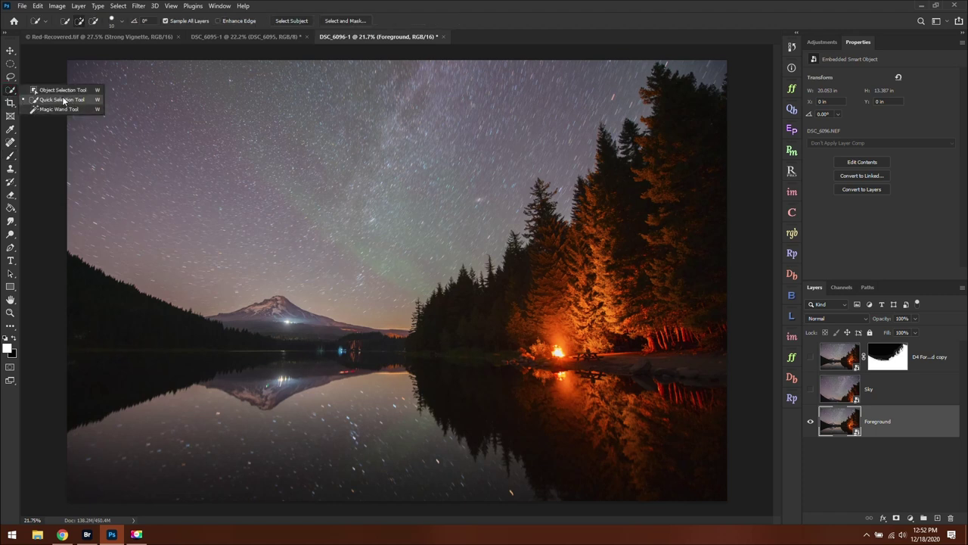
drag(41, 104, 64, 106)
drag(61, 103, 61, 103)
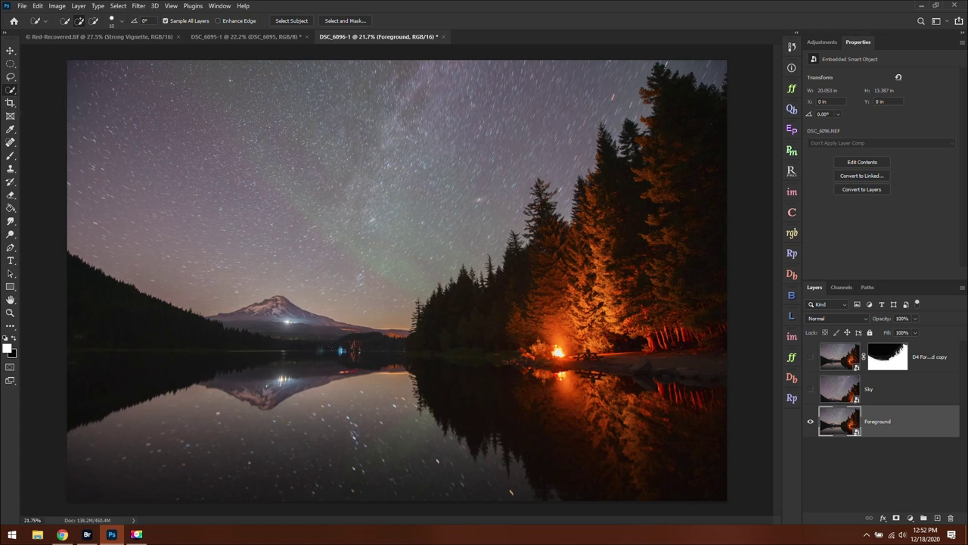
- Select the mountain and the adjoining hillside with a 25 px Quick Selection brush, including the missed notch at the summit
click(114, 25)
click(445, 8)
mouse_move(272, 309)
mouse_down()
mouse_move(348, 335)
mouse_move(349, 346)
mouse_move(401, 333)
mouse_up()
scroll(276, 303, up, 10)
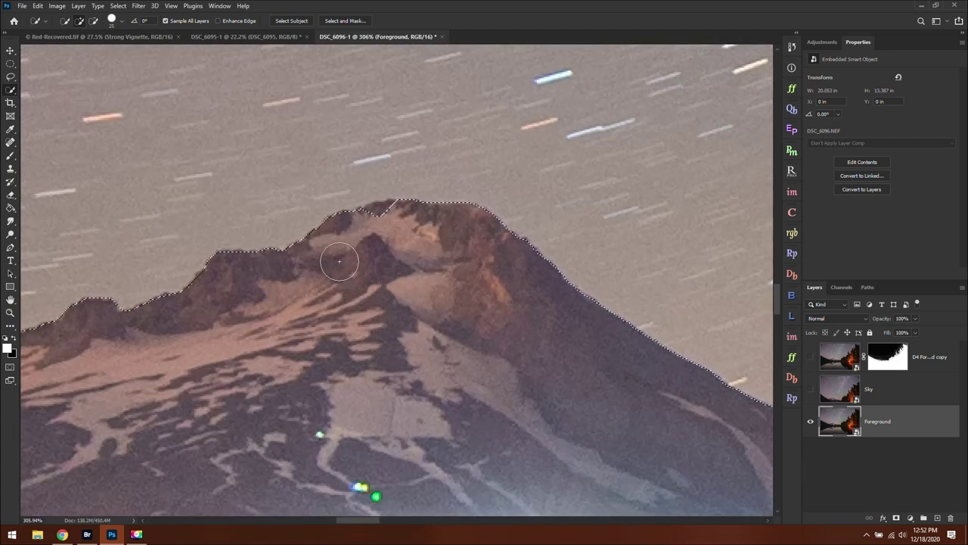
drag(339, 262, 381, 238)
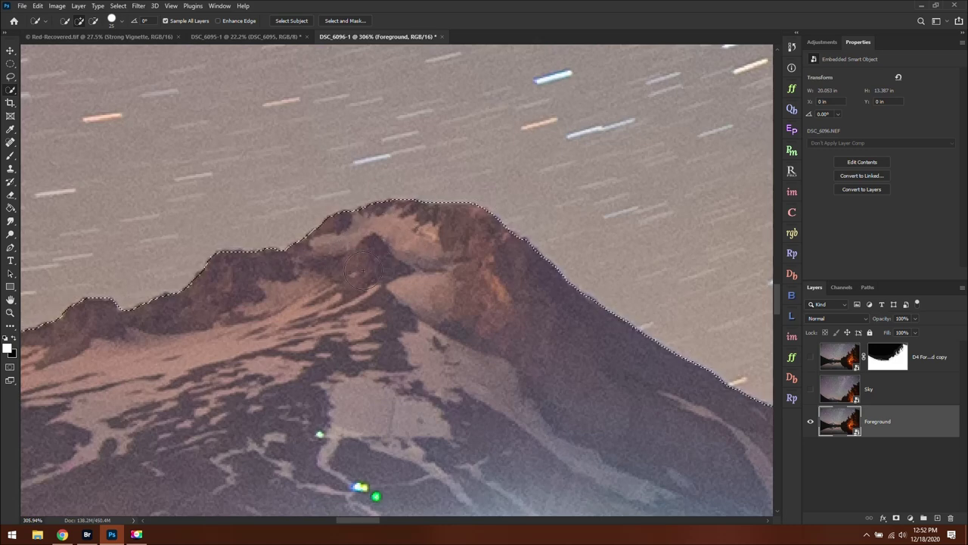
- Add a patch of sky above the mountain's left ridge to the selection and subtract it again
alt+scroll(368, 279, down, 3)
click(157, 283)
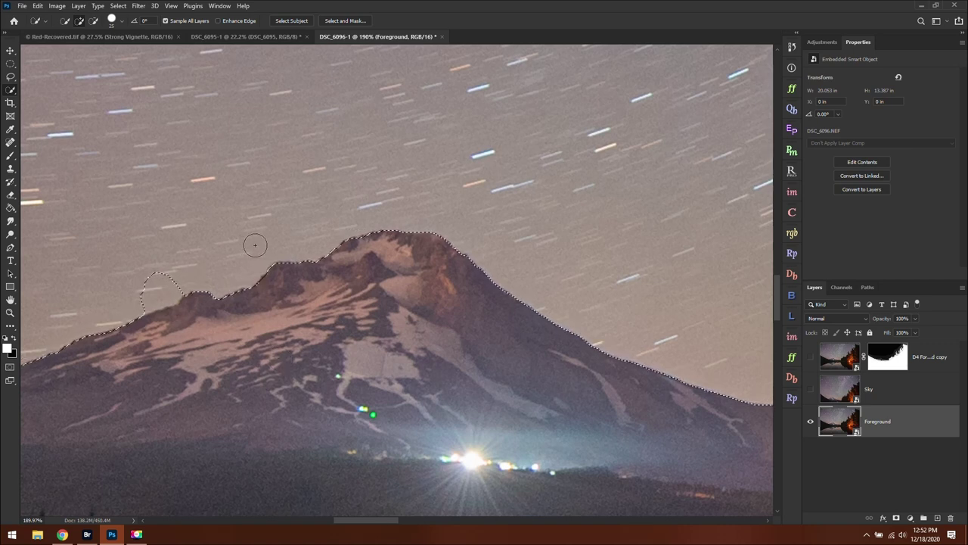
key(alt)
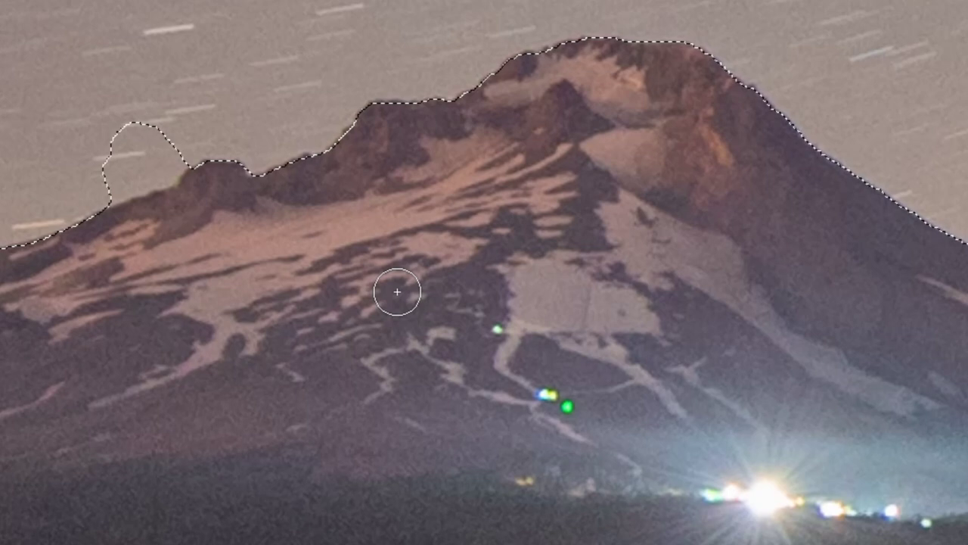
mouse_move(181, 95)
mouse_down()
mouse_move(93, 142)
mouse_move(170, 105)
mouse_move(94, 155)
mouse_move(156, 123)
mouse_move(107, 159)
mouse_move(157, 143)
mouse_move(148, 154)
mouse_move(106, 176)
mouse_move(170, 143)
mouse_move(132, 155)
mouse_move(137, 163)
mouse_move(173, 155)
mouse_up()
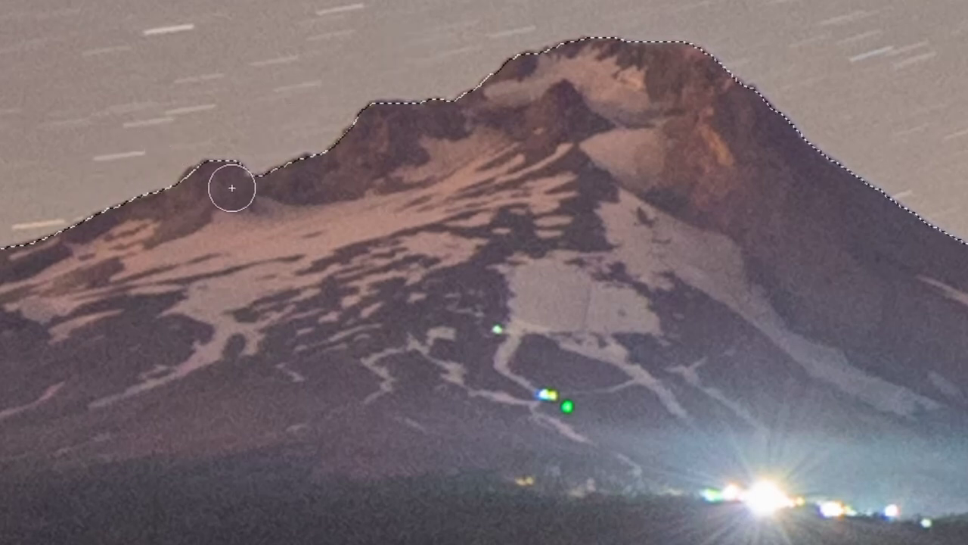
click(204, 186)
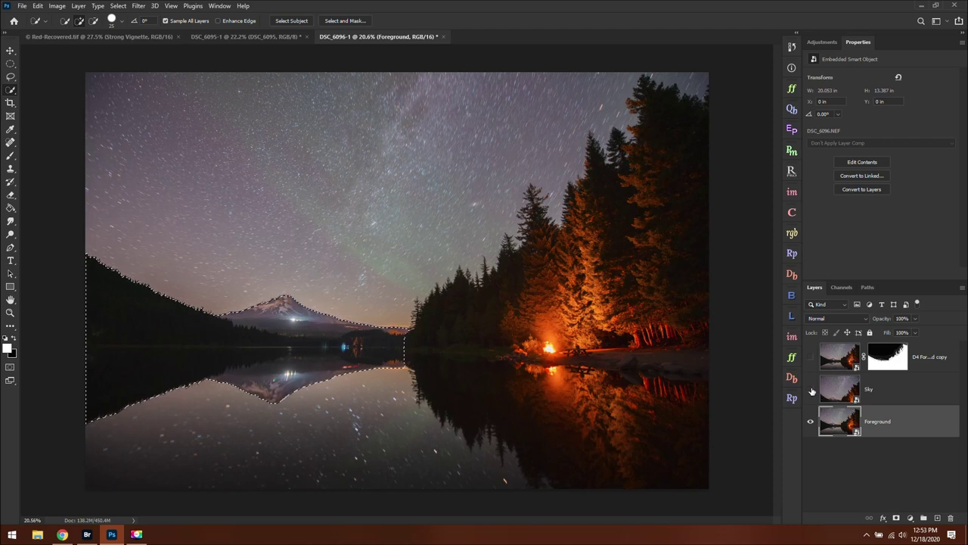
- Show the Sky and D4 Foreground copy layers again and display the D4 Foreground copy mask with the mountain selection active
click(811, 389)
click(811, 357)
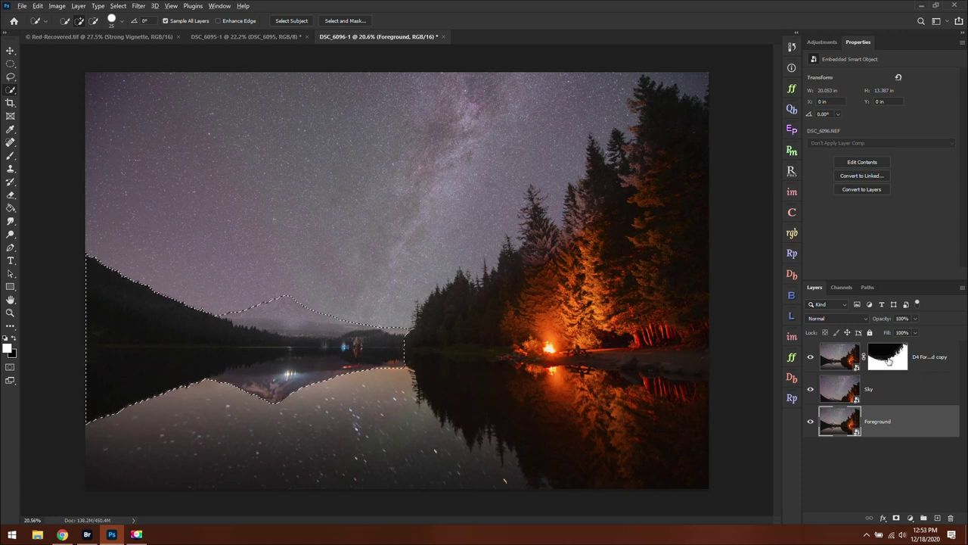
alt+click(888, 361)
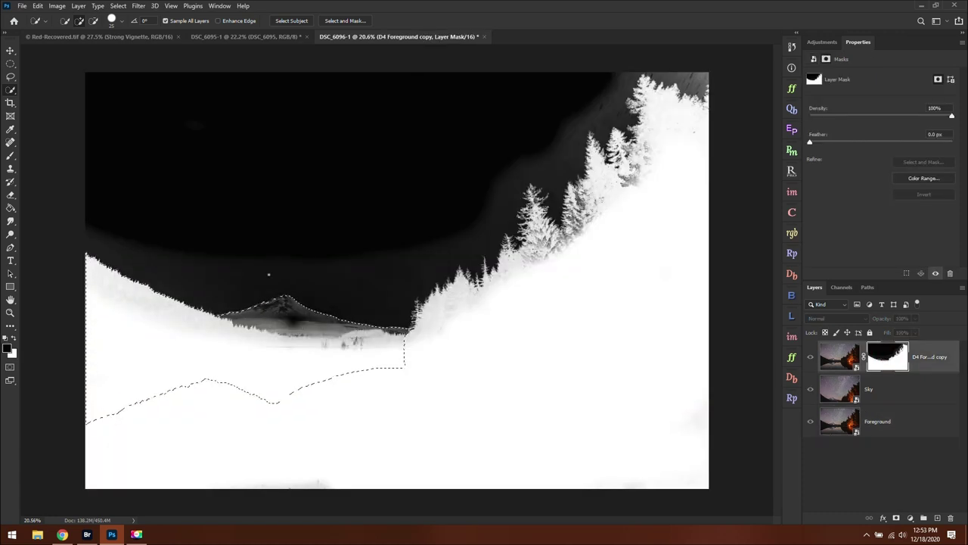
- Paint the mountain area of the D4 Foreground copy mask white with the Brush tool inside the active selection
click(10, 156)
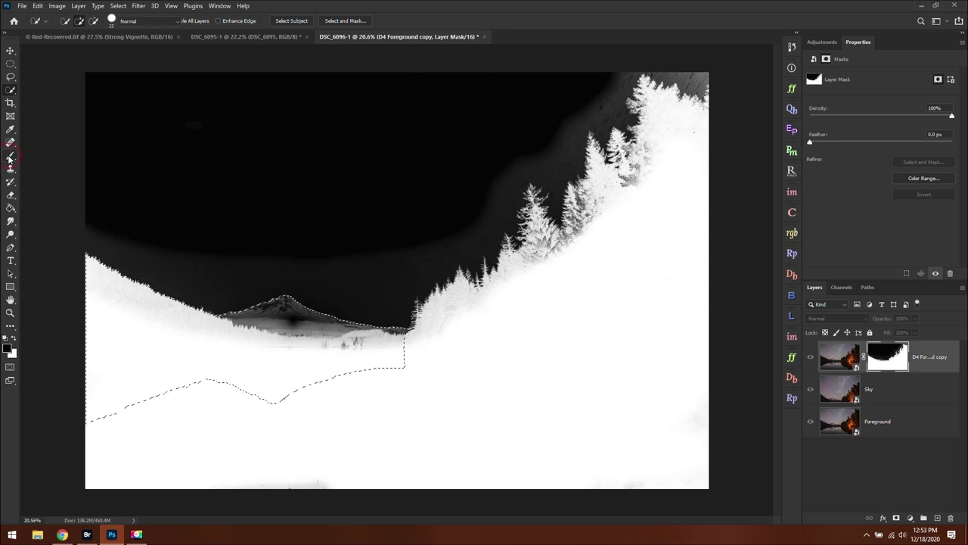
scroll(265, 352, up, 5)
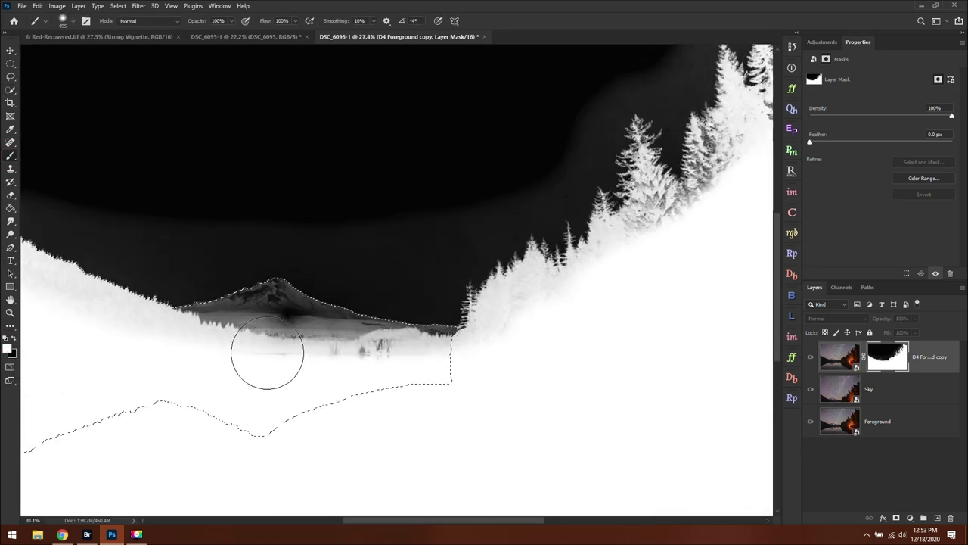
mouse_move(300, 334)
mouse_down()
mouse_move(267, 307)
mouse_move(302, 311)
mouse_move(322, 282)
mouse_move(277, 260)
mouse_move(315, 272)
mouse_move(291, 254)
mouse_move(385, 303)
mouse_move(542, 353)
mouse_move(583, 343)
mouse_move(541, 345)
mouse_up()
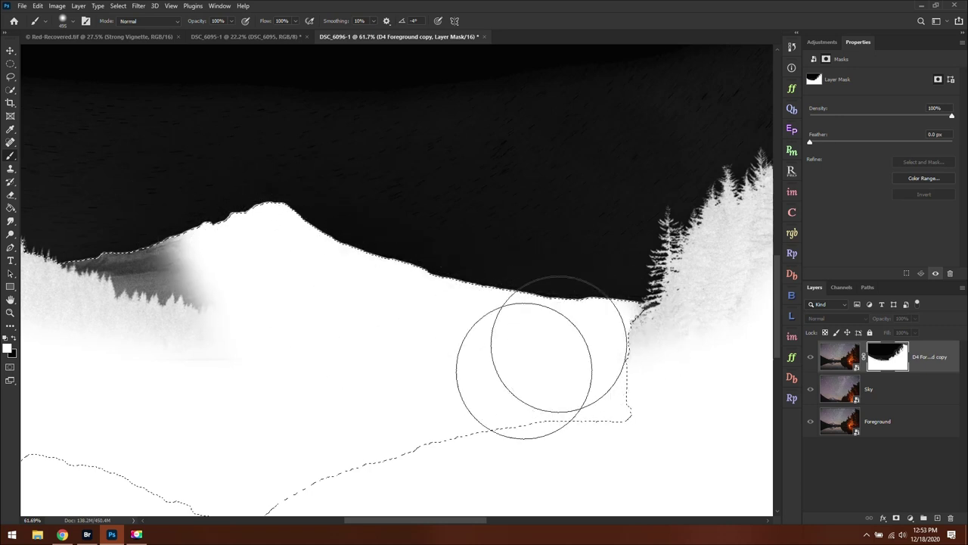
mouse_move(321, 365)
mouse_down()
mouse_move(175, 289)
mouse_move(195, 289)
mouse_move(189, 303)
mouse_move(146, 296)
mouse_move(141, 308)
mouse_move(132, 298)
mouse_move(122, 310)
mouse_move(136, 318)
mouse_move(132, 291)
mouse_move(122, 297)
mouse_move(253, 312)
mouse_up()
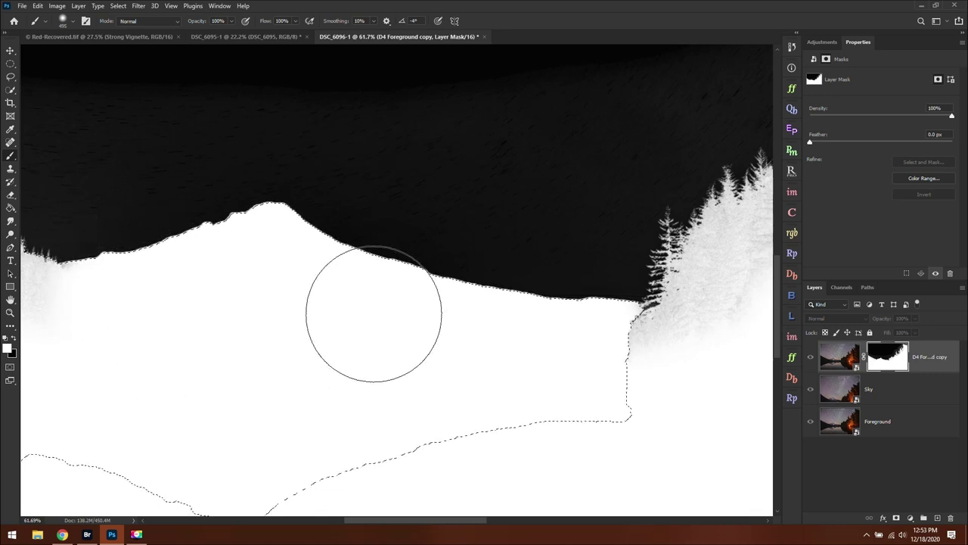
- Try painting the left hillside white on the mask up to its treeline inside the active selection
scroll(424, 276, down, 1)
scroll(86, 208, up, 4)
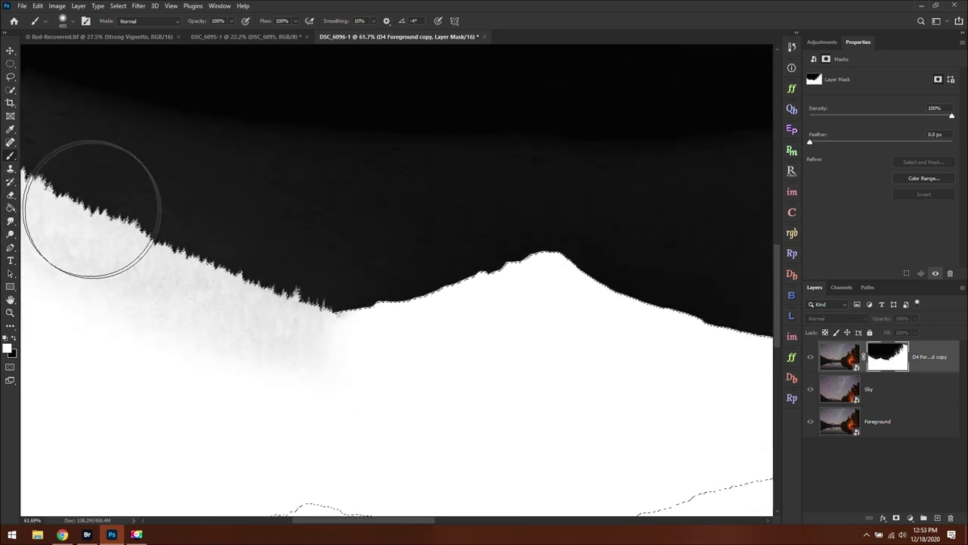
scroll(165, 227, up, 2)
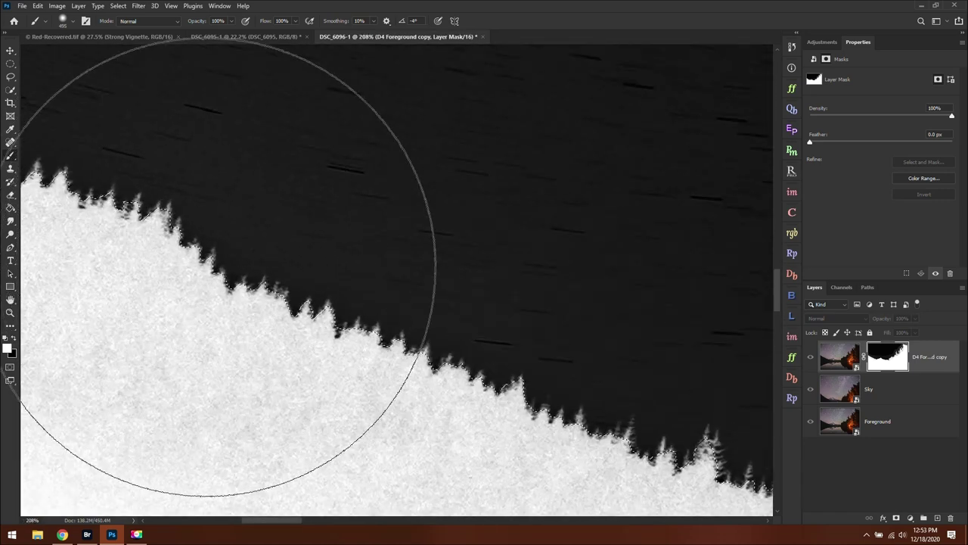
mouse_move(205, 318)
mouse_down()
mouse_move(212, 293)
mouse_move(306, 221)
mouse_move(220, 303)
mouse_move(310, 187)
mouse_move(253, 266)
mouse_move(299, 211)
mouse_move(407, 336)
mouse_move(435, 278)
mouse_up()
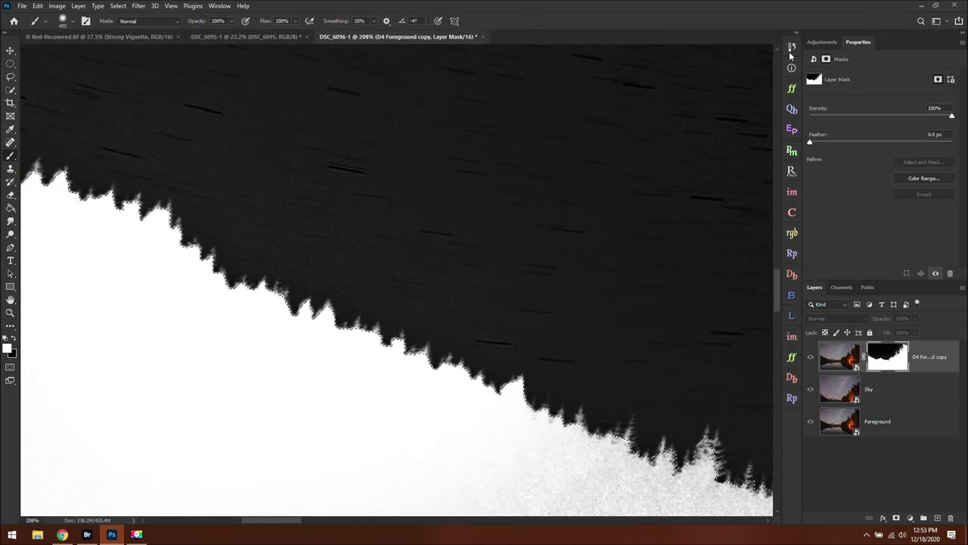
- Show the whole image, clear the mountain selection and display the D4 Foreground copy mask again
click(878, 421)
key(z)
click(303, 20)
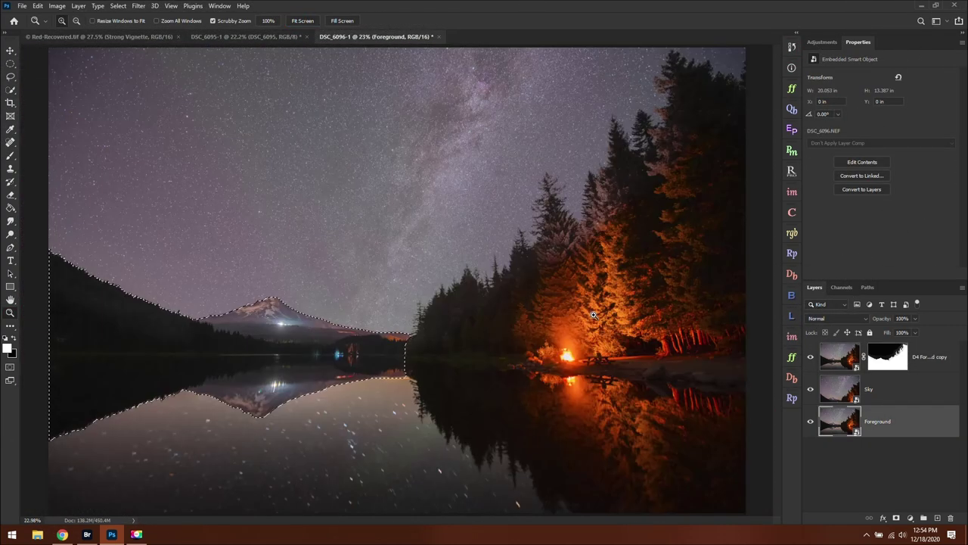
key(ctrl+d)
key(alt)
alt+click(893, 361)
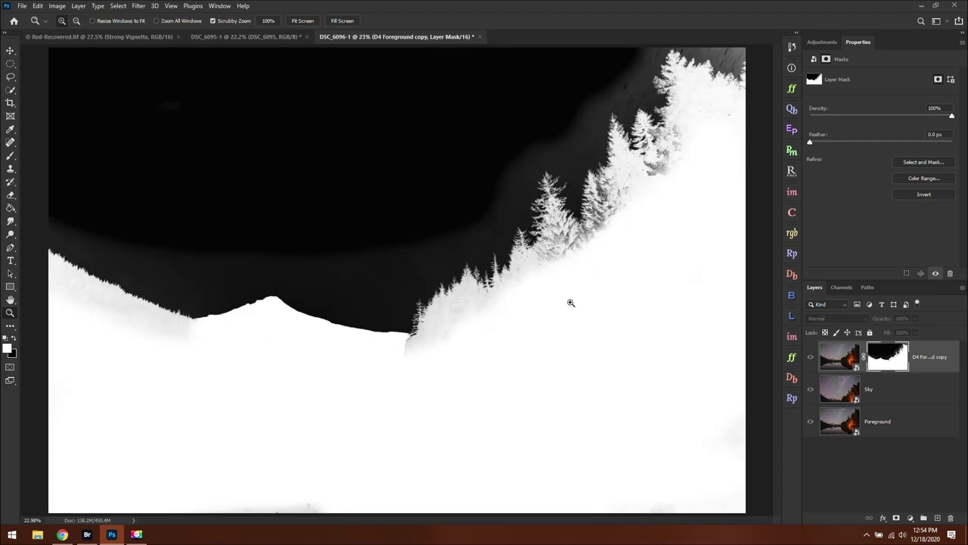
- Set up the Dodge tool for the left hillside with Highlights range, 67% exposure and a soft 190 px brush
drag(71, 283, 134, 311)
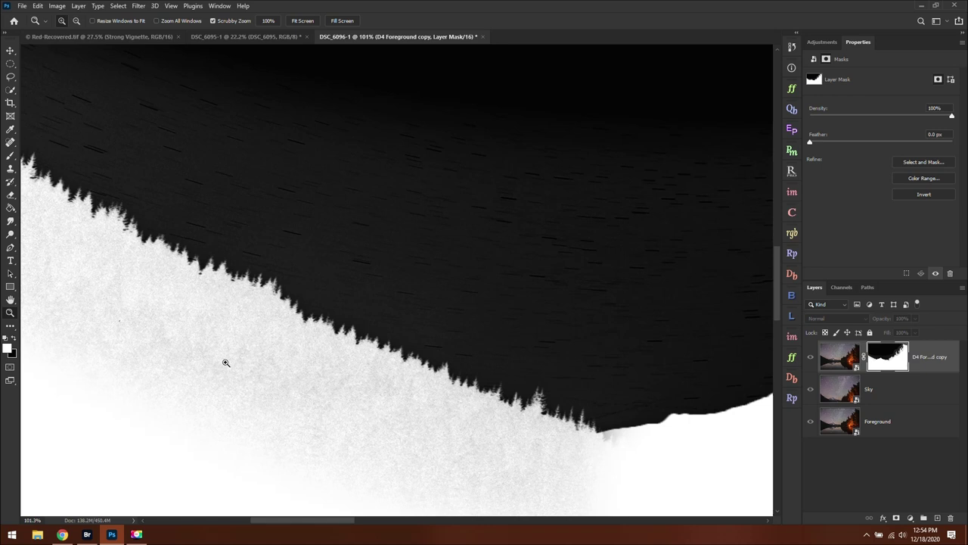
key(o)
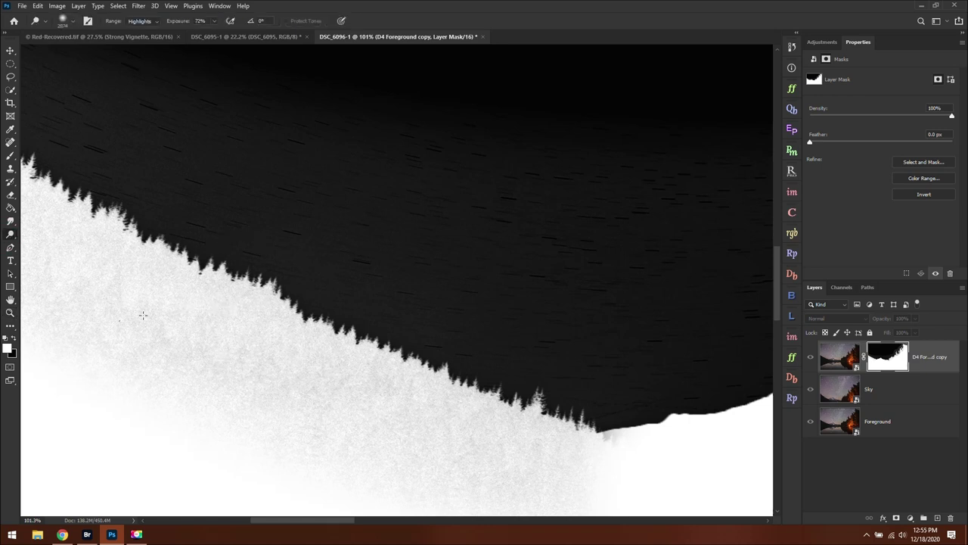
click(9, 235)
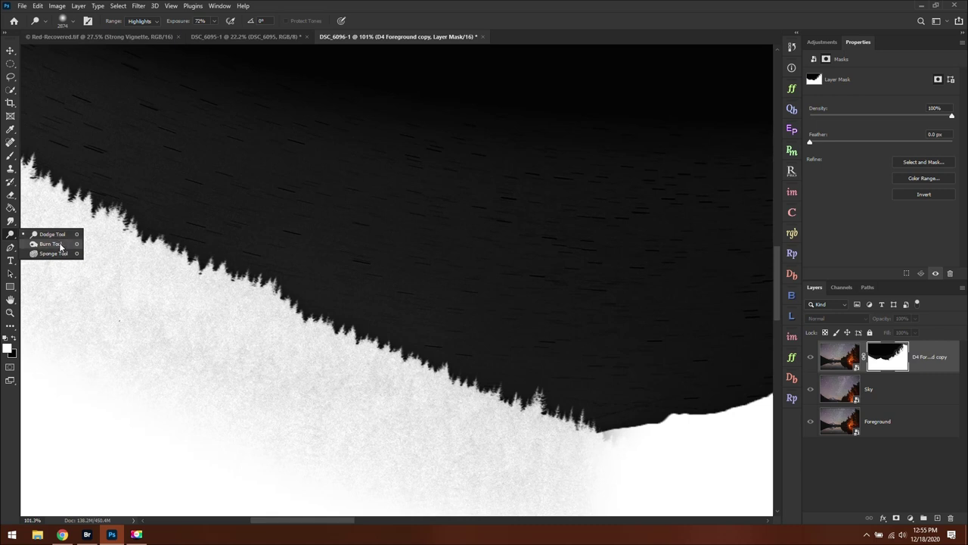
click(60, 235)
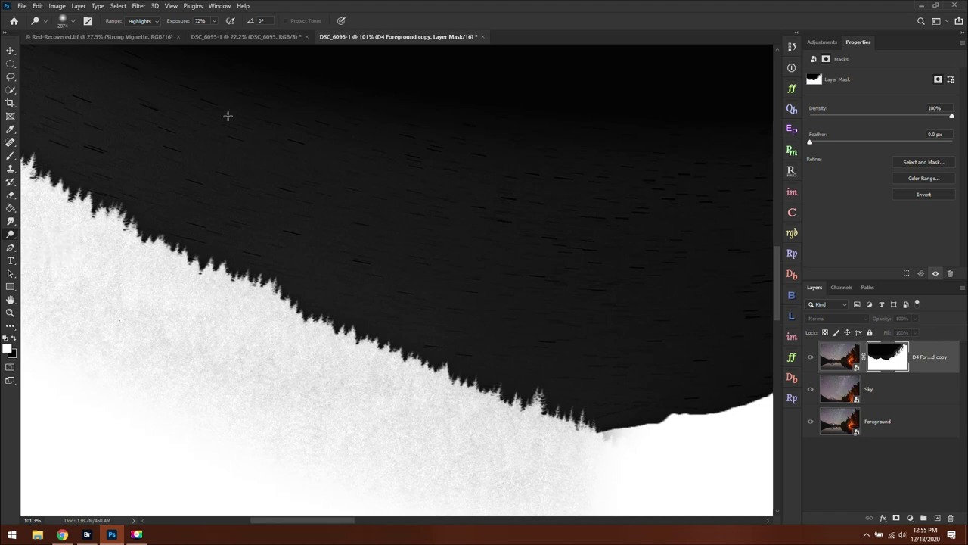
click(155, 22)
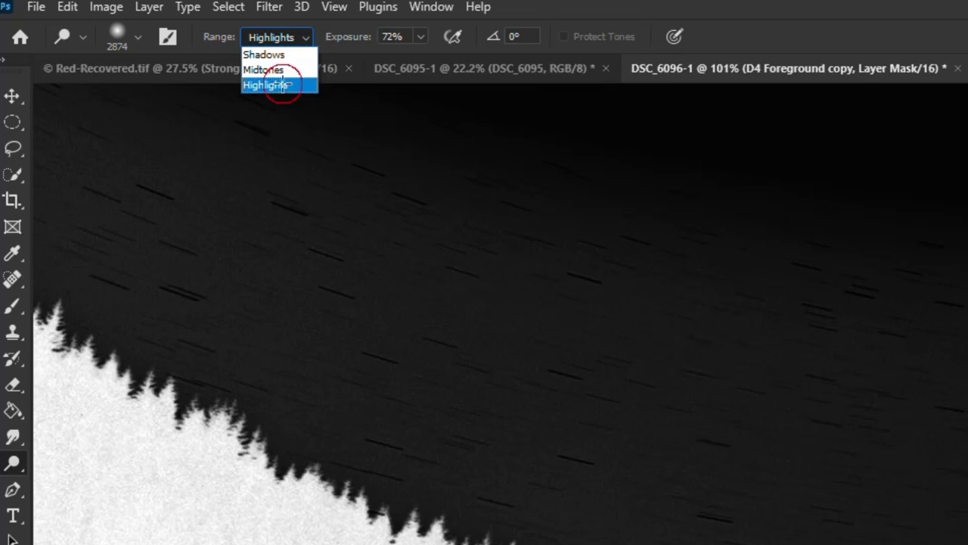
click(283, 84)
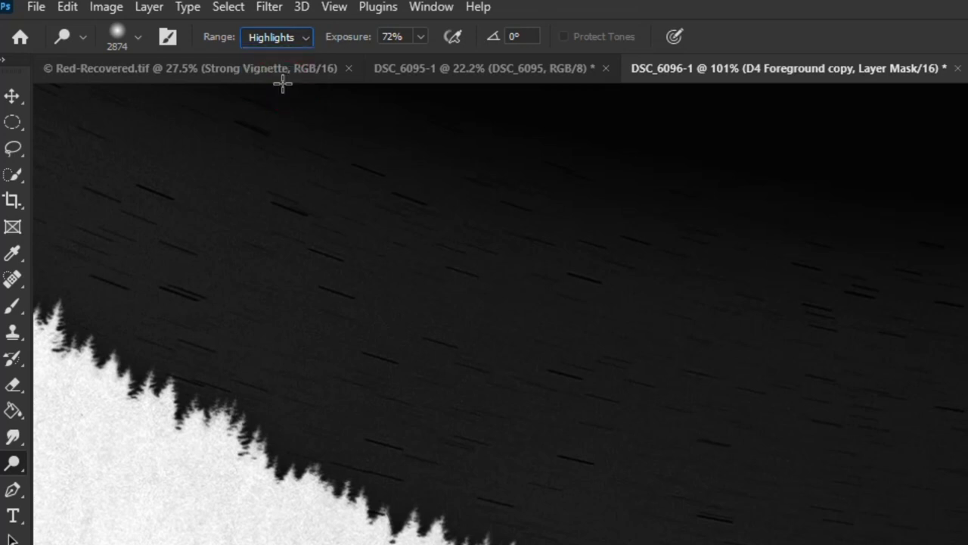
click(421, 36)
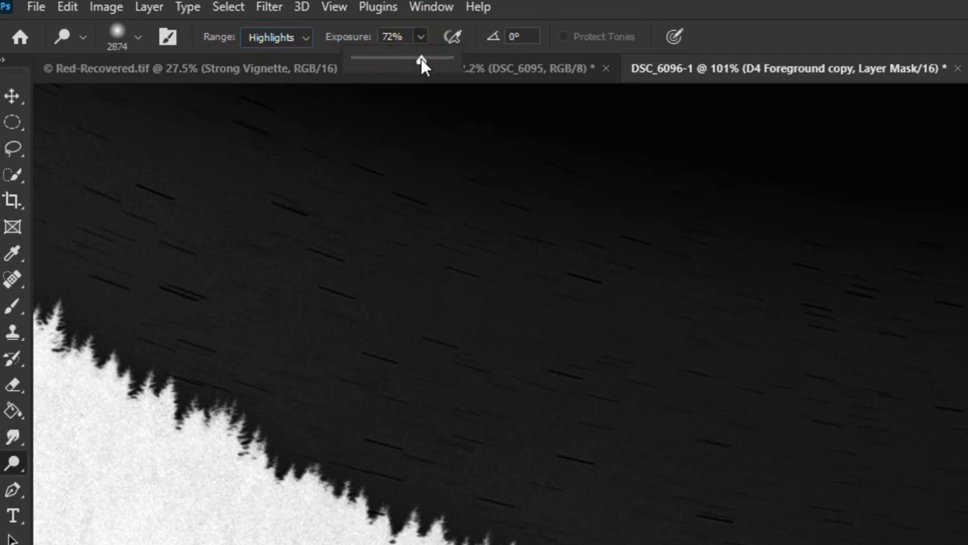
mouse_move(422, 59)
mouse_down()
mouse_move(361, 60)
mouse_move(453, 60)
mouse_move(417, 66)
mouse_up()
click(137, 36)
mouse_move(191, 99)
mouse_down()
mouse_move(177, 100)
mouse_move(197, 102)
mouse_up()
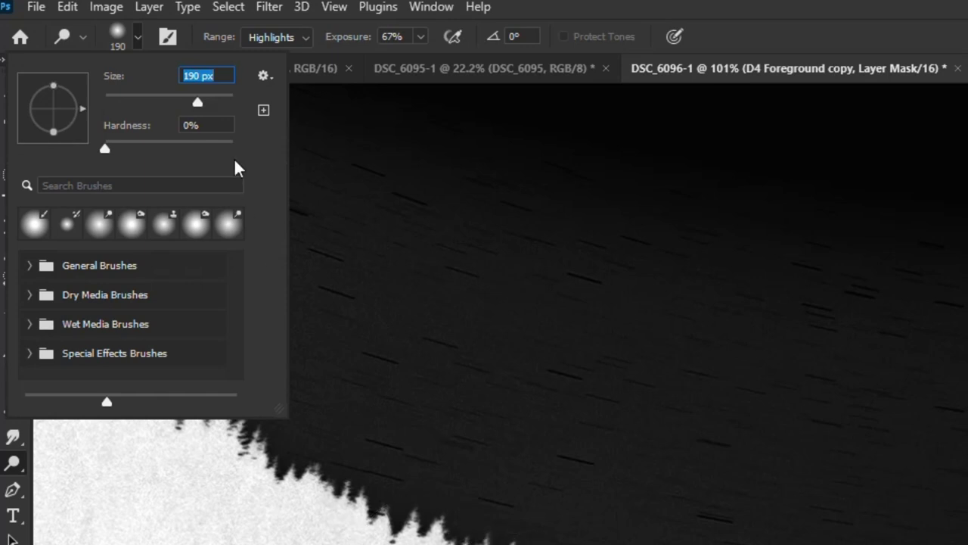
key(Return)
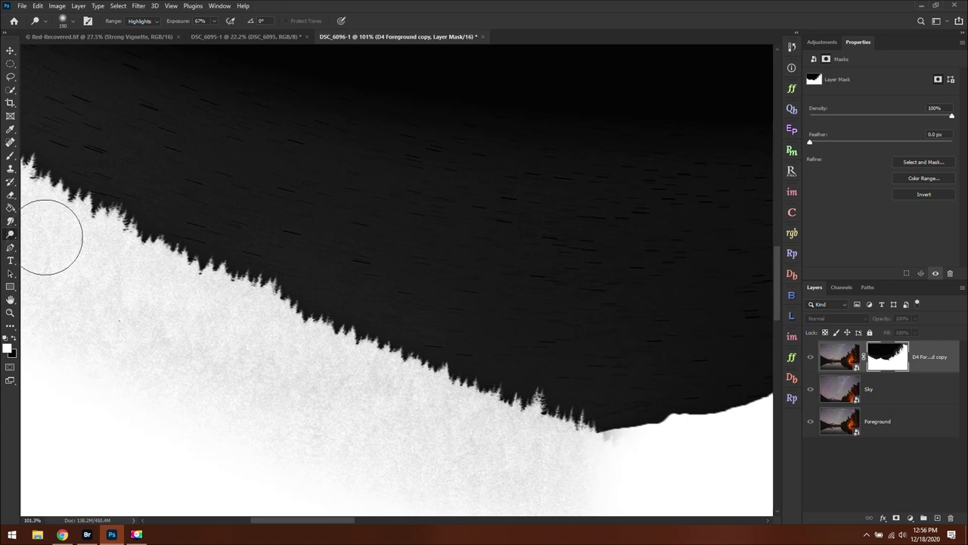
- Dodge the grey areas of the left hillside on the mask to pure white up to the treeline
mouse_move(292, 403)
mouse_down()
mouse_move(195, 408)
mouse_move(246, 388)
mouse_move(246, 401)
mouse_move(247, 351)
mouse_move(232, 352)
mouse_move(330, 445)
mouse_move(453, 413)
mouse_move(377, 376)
mouse_move(331, 392)
mouse_move(480, 543)
mouse_move(530, 474)
mouse_move(606, 428)
mouse_move(546, 482)
mouse_move(612, 465)
mouse_move(540, 413)
mouse_move(465, 472)
mouse_move(511, 462)
mouse_move(420, 393)
mouse_move(319, 405)
mouse_move(179, 361)
mouse_move(38, 213)
mouse_move(104, 231)
mouse_move(335, 366)
mouse_move(375, 357)
mouse_up()
scroll(374, 357, down, 5)
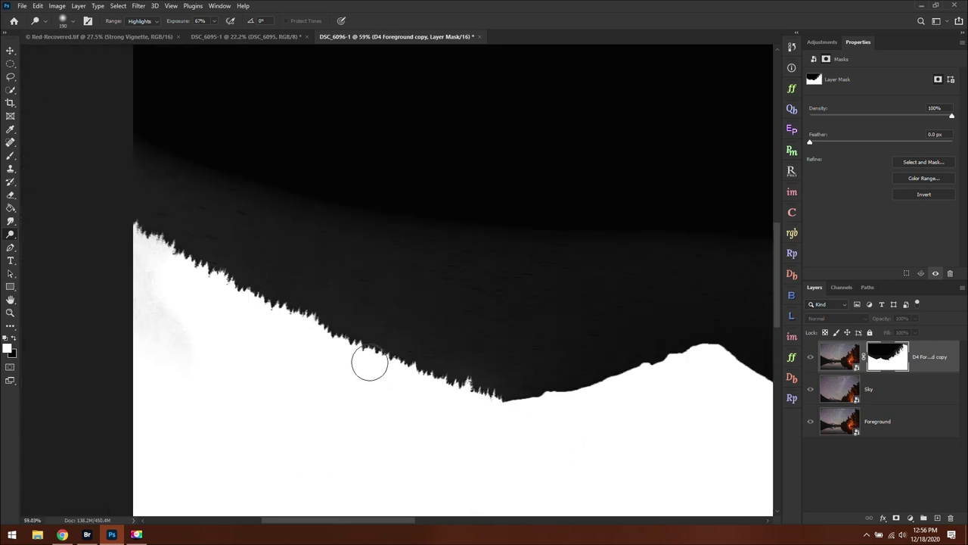
drag(224, 385, 201, 329)
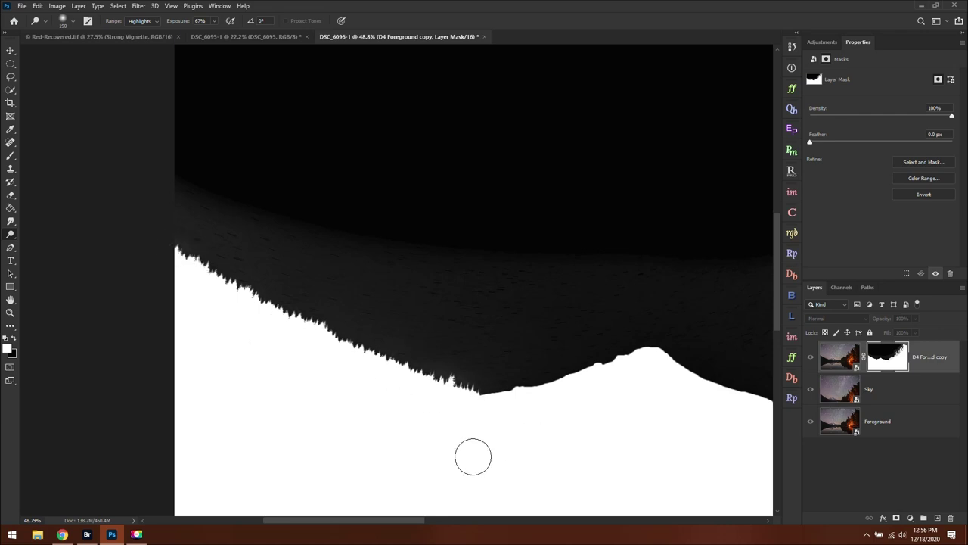
- Set up the Burn tool for the sky above the hillside treeline with Shadows range, 49% exposure and a 97 px brush
scroll(164, 252, up, 8)
scroll(219, 261, up, 3)
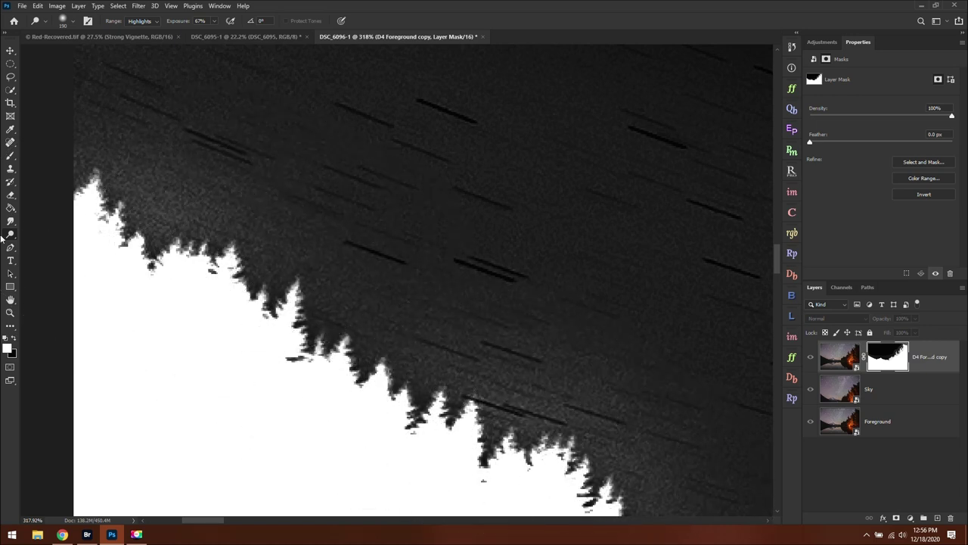
right_click(6, 237)
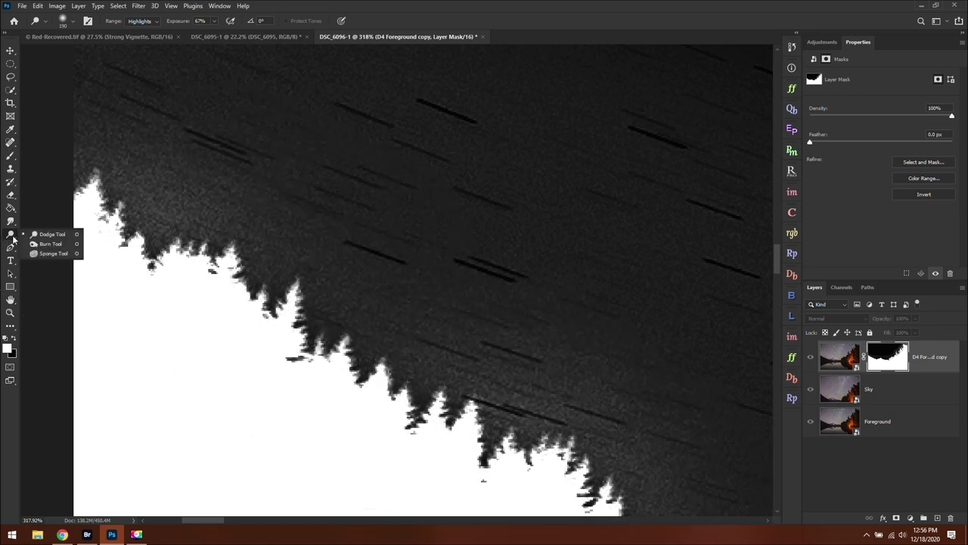
click(59, 246)
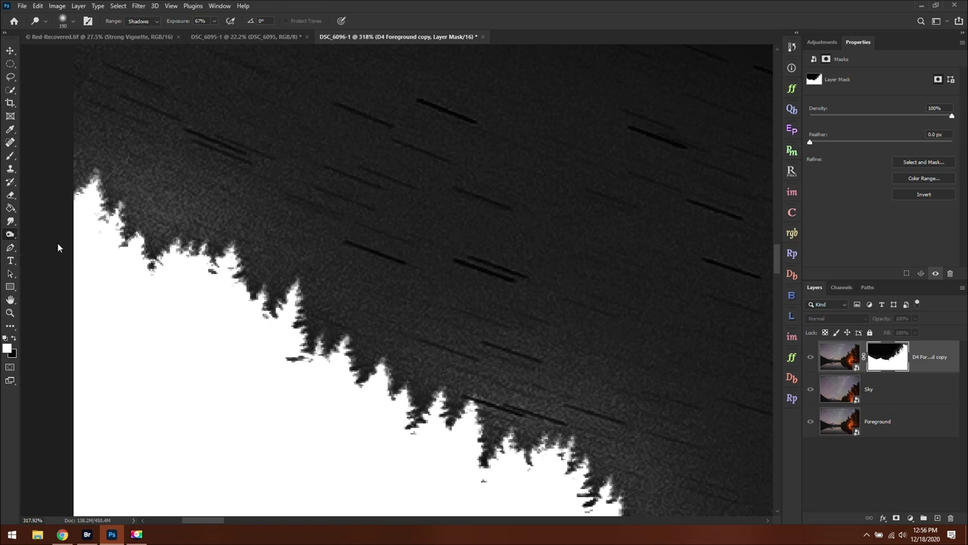
click(155, 25)
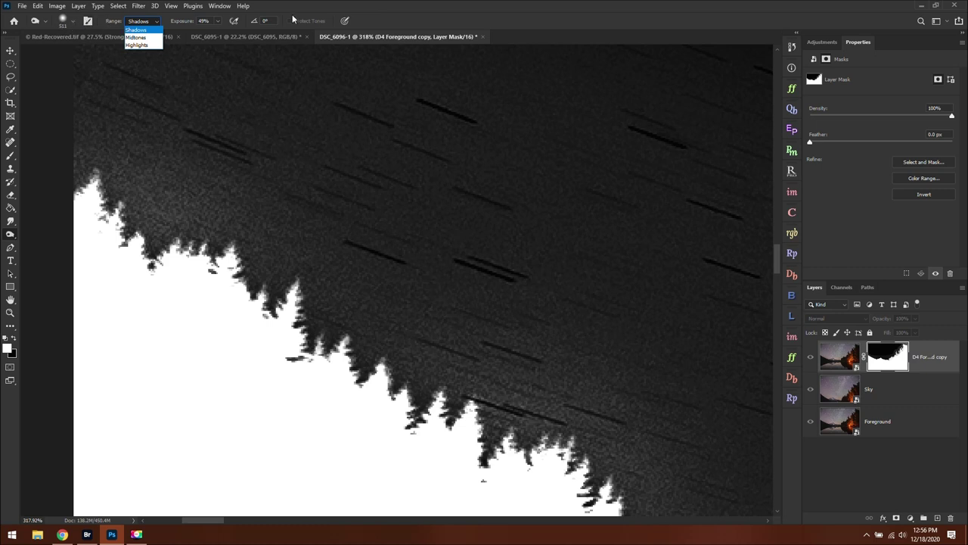
click(414, 35)
click(62, 20)
- Burn the dark grey sky to black above the outermost trees of the left hillside on the mask
mouse_move(238, 259)
mouse_down()
mouse_move(162, 141)
mouse_move(117, 159)
mouse_move(482, 244)
mouse_move(454, 177)
mouse_move(404, 226)
mouse_move(414, 268)
mouse_up()
drag(455, 302, 401, 296)
scroll(395, 283, down, 5)
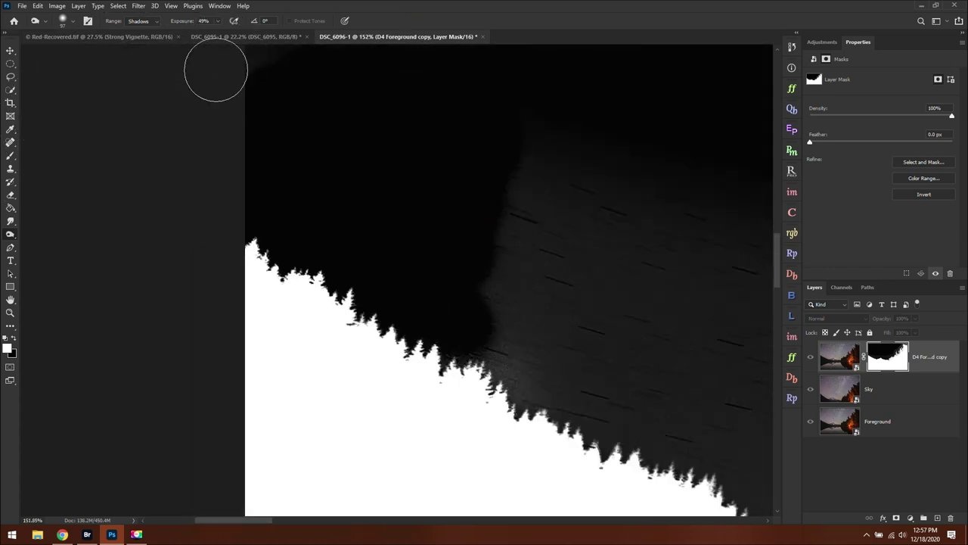
mouse_move(315, 173)
mouse_down()
mouse_move(503, 194)
mouse_move(734, 156)
mouse_move(598, 251)
mouse_move(471, 371)
mouse_move(596, 289)
mouse_up()
scroll(270, 312, down, 2)
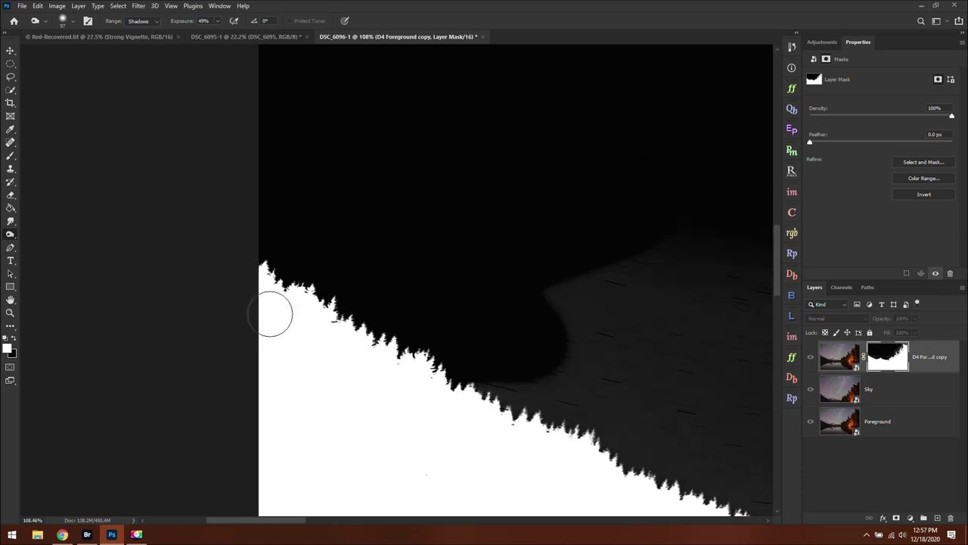
- Try burning the sky close along the middle section of the hillside treeline
scroll(451, 447, up, 3)
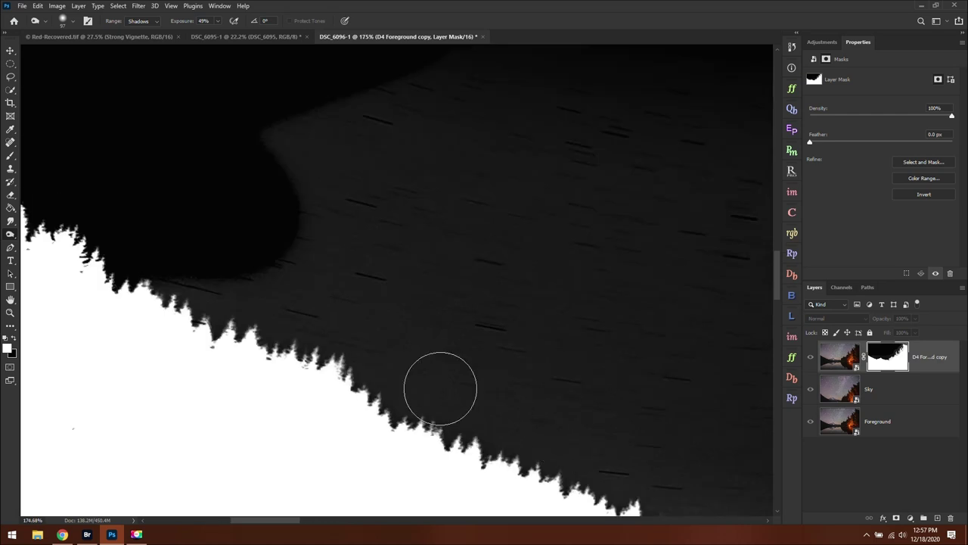
mouse_move(180, 250)
mouse_down()
mouse_move(243, 319)
mouse_move(287, 329)
mouse_move(211, 312)
mouse_move(199, 327)
mouse_move(196, 310)
mouse_move(258, 341)
mouse_move(302, 406)
mouse_up()
scroll(303, 406, up, 3)
mouse_move(259, 285)
mouse_down()
mouse_move(388, 324)
mouse_move(367, 336)
mouse_move(360, 276)
mouse_move(300, 314)
mouse_move(459, 338)
mouse_up()
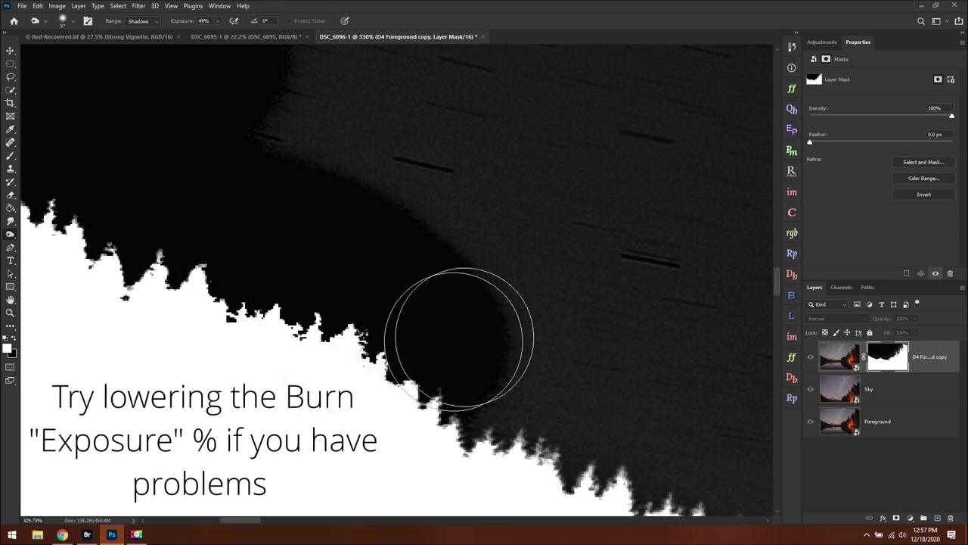
- Undo the last burn strokes along the hillside treeline
click(793, 49)
key(ctrl+z)
key(ctrl+z)
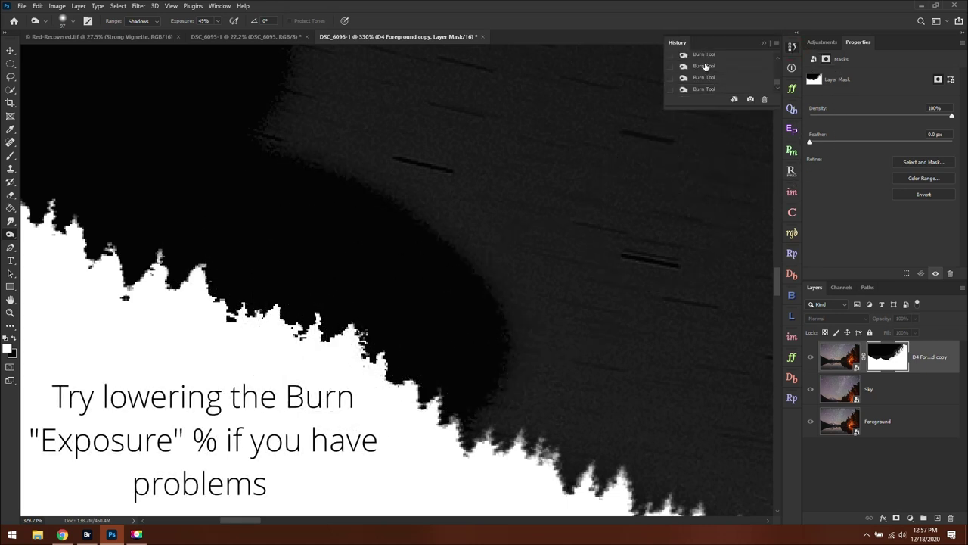
click(764, 42)
- Burn the sky to black along the rest of the hillside treeline and above the mountain's left slope
scroll(479, 204, down, 4)
mouse_move(365, 141)
mouse_down()
mouse_move(320, 157)
mouse_move(323, 166)
mouse_move(259, 149)
mouse_move(321, 116)
mouse_move(377, 188)
mouse_move(446, 195)
mouse_move(530, 244)
mouse_move(495, 220)
mouse_move(469, 220)
mouse_move(477, 273)
mouse_move(559, 298)
mouse_move(627, 279)
mouse_move(641, 253)
mouse_move(548, 204)
mouse_move(512, 275)
mouse_up()
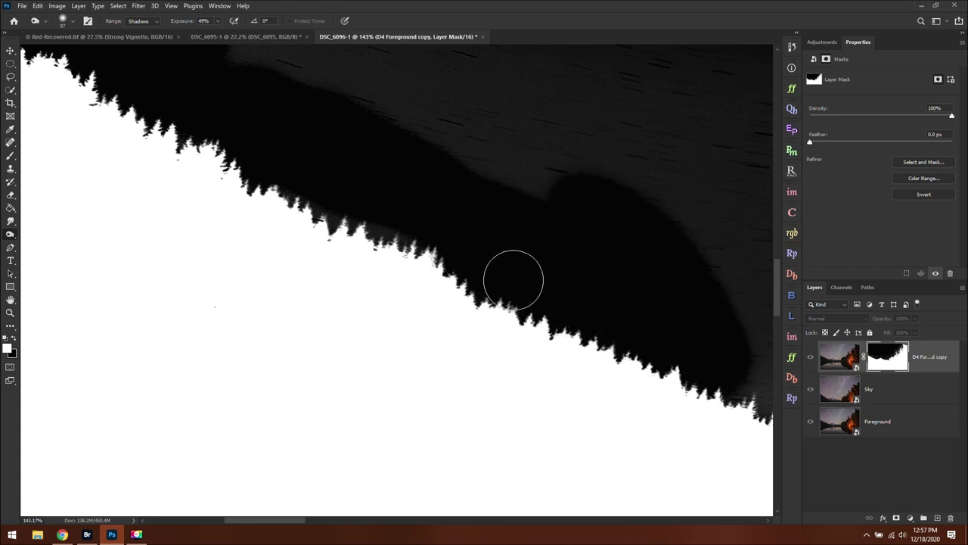
scroll(532, 265, down, 4)
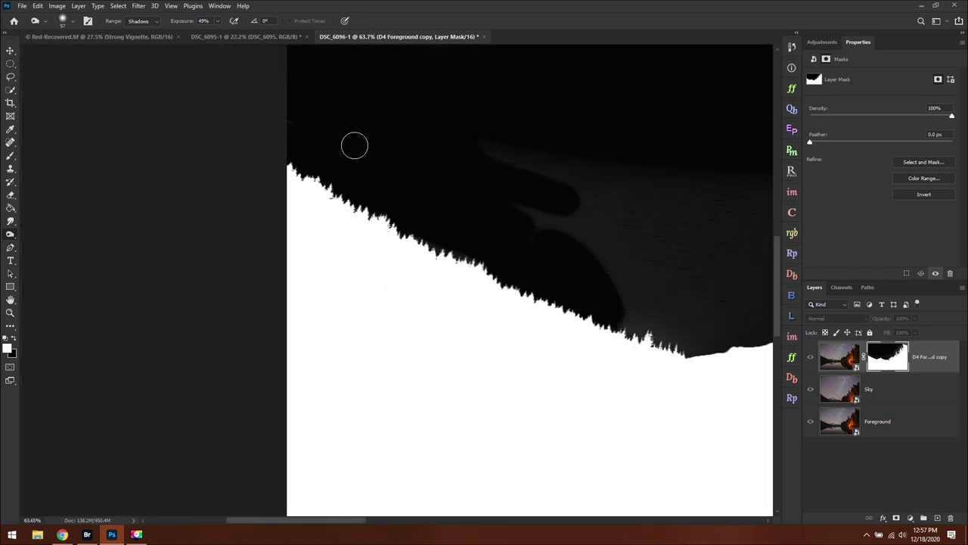
mouse_move(487, 159)
mouse_down()
mouse_move(443, 119)
mouse_move(610, 181)
mouse_move(627, 216)
mouse_move(531, 207)
mouse_move(646, 220)
mouse_move(636, 273)
mouse_up()
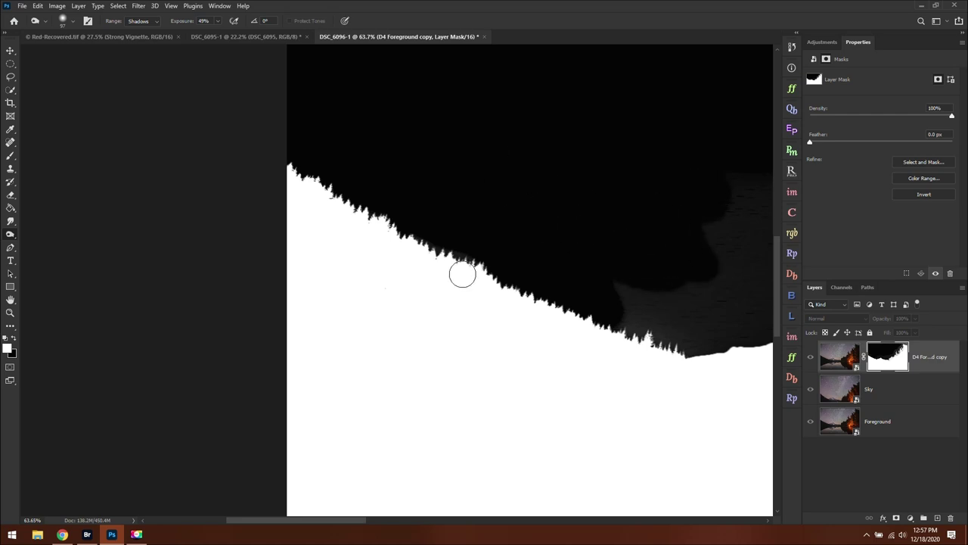
scroll(714, 251, up, 3)
mouse_move(681, 268)
mouse_down()
mouse_move(663, 80)
mouse_move(566, 201)
mouse_move(477, 203)
mouse_move(386, 333)
mouse_move(404, 353)
mouse_move(400, 322)
mouse_move(443, 373)
mouse_move(468, 362)
mouse_move(670, 348)
mouse_move(537, 339)
mouse_move(726, 235)
mouse_up()
scroll(539, 307, down, 10)
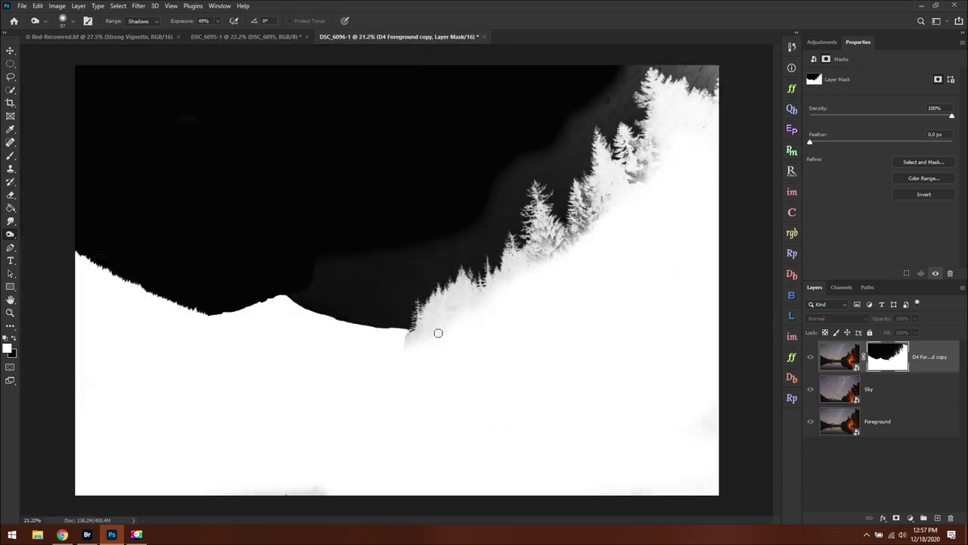
- Dodge the mask highlights to white on the lower trees of the right hillside
scroll(438, 333, up, 10)
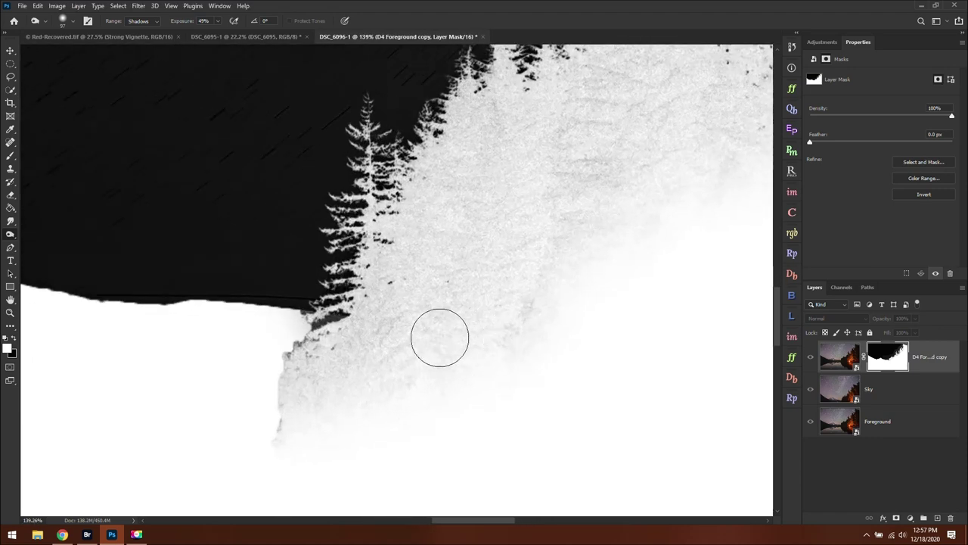
scroll(346, 179, up, 2)
scroll(399, 294, down, 5)
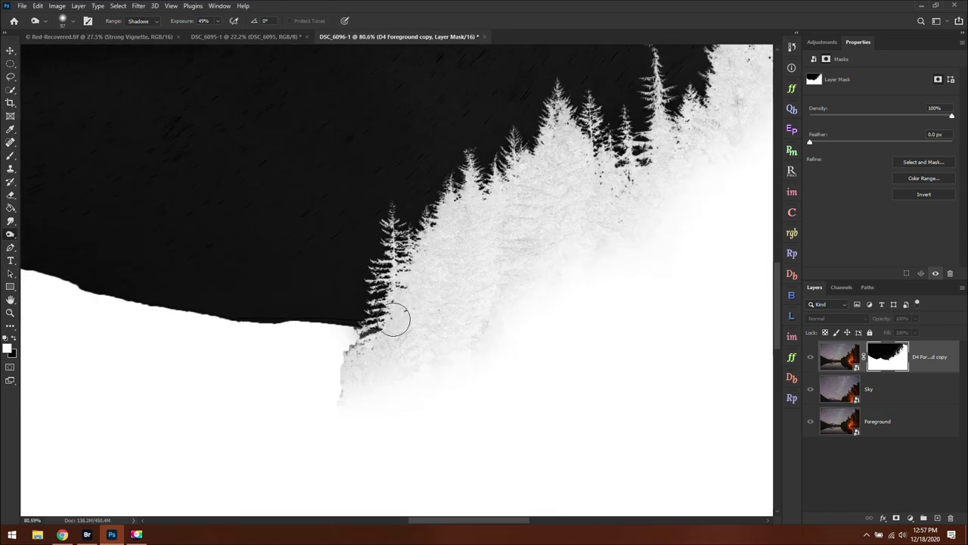
right_click(10, 235)
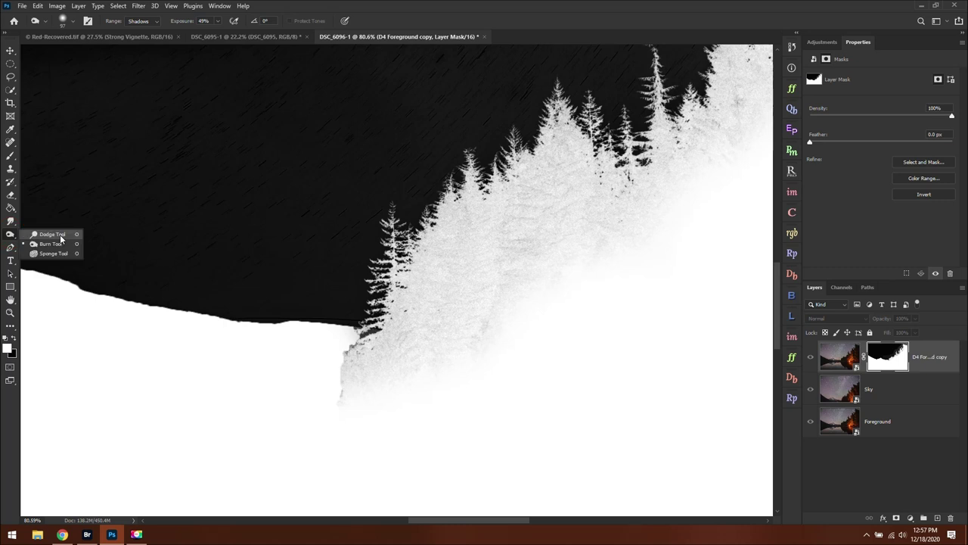
click(60, 236)
mouse_move(451, 363)
mouse_down()
mouse_move(588, 300)
mouse_move(515, 269)
mouse_move(556, 136)
mouse_move(424, 278)
mouse_move(401, 231)
mouse_move(445, 240)
mouse_move(378, 365)
mouse_move(320, 372)
mouse_move(364, 335)
mouse_move(330, 400)
mouse_up()
scroll(331, 400, up, 5)
scroll(330, 399, right, 5)
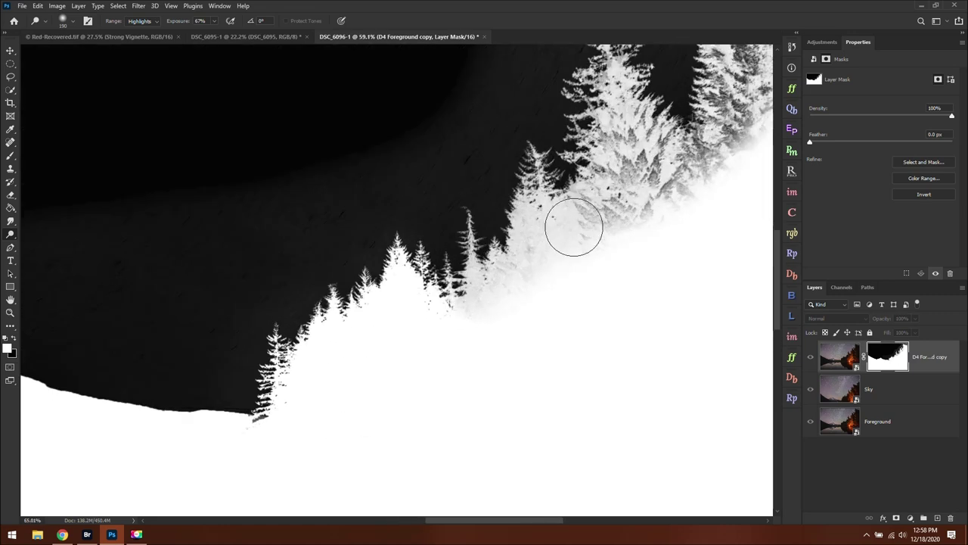
mouse_move(432, 303)
mouse_down()
mouse_move(512, 202)
mouse_move(454, 235)
mouse_move(680, 99)
mouse_move(489, 305)
mouse_up()
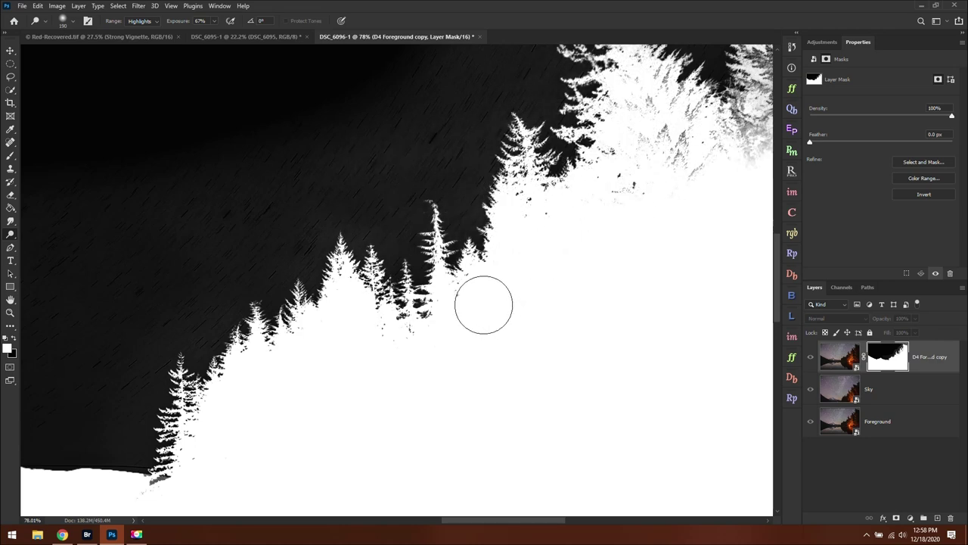
- Dodge the taller trees farther up the right hillside to white on the mask
scroll(483, 304, down, 3)
scroll(692, 113, up, 5)
mouse_move(676, 158)
mouse_down()
mouse_move(559, 373)
mouse_move(673, 264)
mouse_move(647, 212)
mouse_move(568, 129)
mouse_move(529, 149)
mouse_move(626, 186)
mouse_move(650, 76)
mouse_move(605, 68)
mouse_up()
mouse_move(356, 167)
mouse_down()
mouse_move(401, 185)
mouse_move(473, 148)
mouse_move(434, 174)
mouse_move(385, 377)
mouse_move(360, 371)
mouse_move(366, 279)
mouse_move(529, 277)
mouse_move(633, 316)
mouse_move(673, 209)
mouse_move(414, 374)
mouse_move(428, 293)
mouse_move(549, 346)
mouse_move(325, 366)
mouse_up()
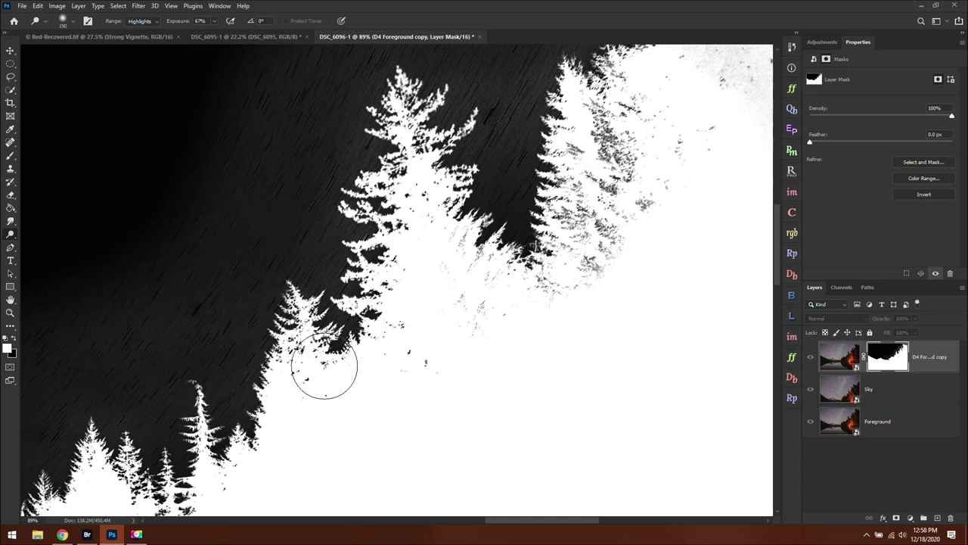
scroll(325, 366, down, 5)
mouse_move(579, 155)
mouse_down()
mouse_move(569, 202)
mouse_move(533, 170)
mouse_move(492, 173)
mouse_move(494, 129)
mouse_move(496, 163)
mouse_move(622, 221)
mouse_move(616, 188)
mouse_move(548, 227)
mouse_move(645, 113)
mouse_move(573, 143)
mouse_move(693, 135)
mouse_move(638, 97)
mouse_move(588, 40)
mouse_move(574, 95)
mouse_move(602, 82)
mouse_move(551, 110)
mouse_move(561, 267)
mouse_move(450, 340)
mouse_move(500, 412)
mouse_move(490, 380)
mouse_move(398, 352)
mouse_move(421, 389)
mouse_move(433, 285)
mouse_move(571, 164)
mouse_move(612, 76)
mouse_move(730, 109)
mouse_move(719, 180)
mouse_up()
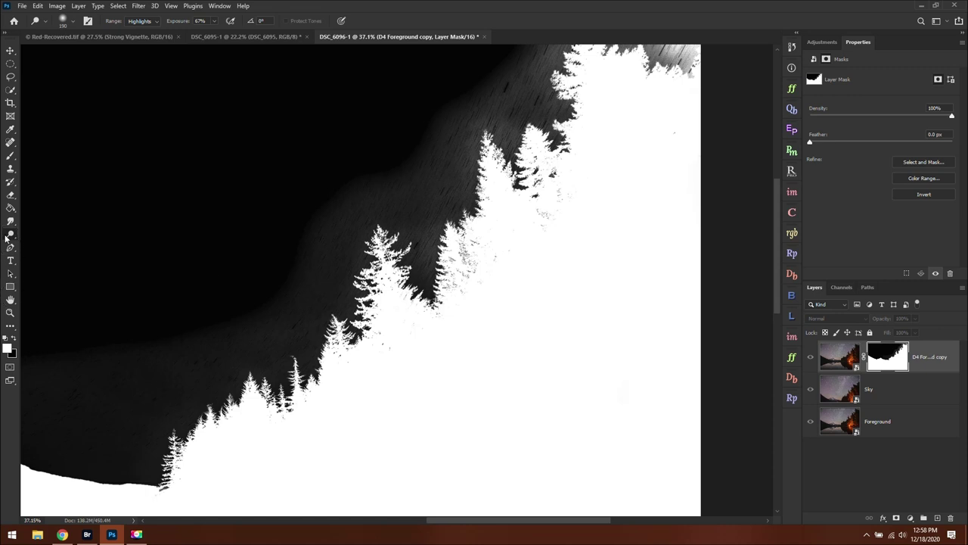
- Burn the mask shadows to black in the sky along the right hillside treeline with a 196 px brush
right_click(10, 236)
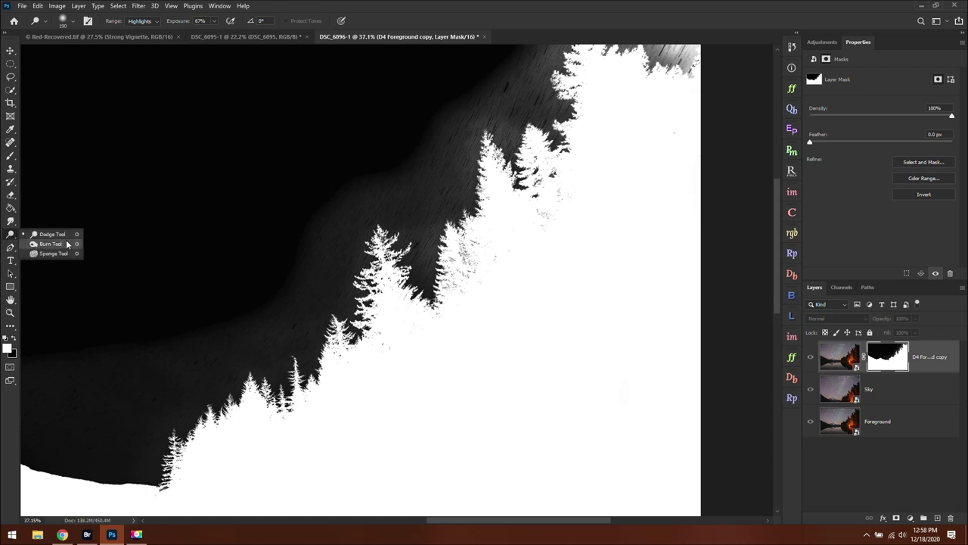
click(47, 244)
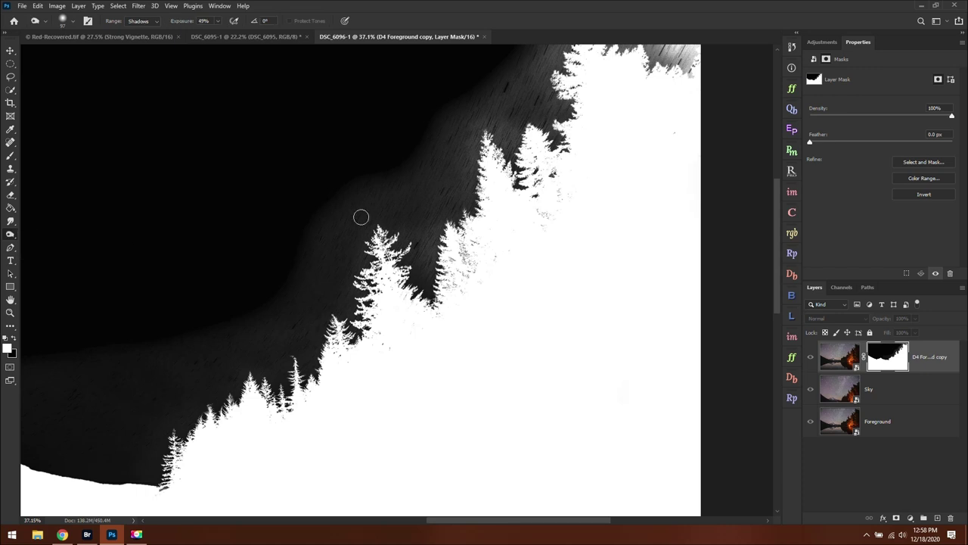
click(67, 20)
drag(99, 54, 103, 54)
mouse_move(437, 172)
mouse_down()
mouse_move(378, 250)
mouse_move(421, 164)
mouse_move(531, 72)
mouse_move(560, 62)
mouse_move(443, 227)
mouse_move(281, 267)
mouse_move(286, 321)
mouse_move(194, 401)
mouse_move(209, 381)
mouse_move(182, 320)
mouse_move(41, 344)
mouse_move(337, 277)
mouse_move(426, 343)
mouse_move(439, 186)
mouse_move(528, 91)
mouse_move(502, 223)
mouse_up()
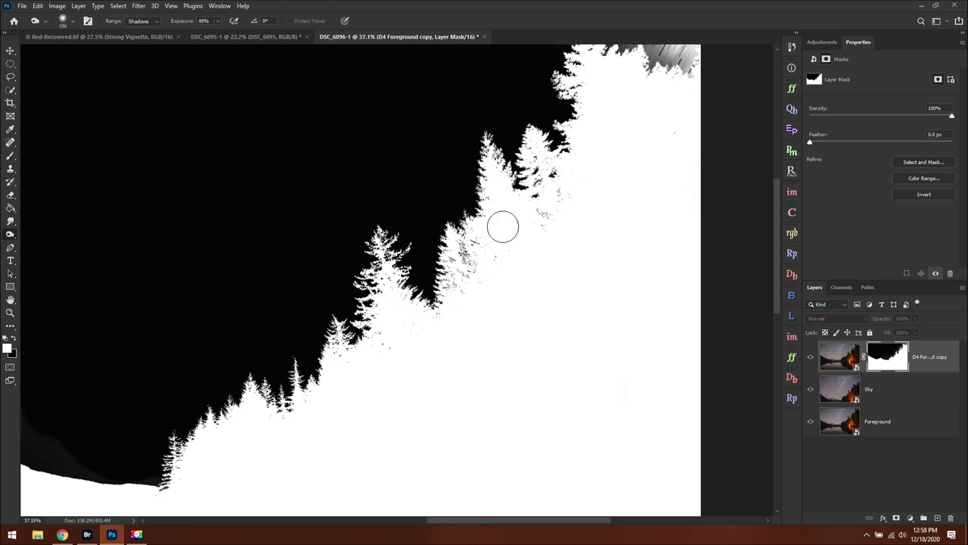
- Burn the grey sky in the mask's upper right corner and the patch above the mountain's right slope
scroll(484, 200, down, 5)
mouse_move(542, 133)
mouse_down()
mouse_move(597, 138)
mouse_move(622, 138)
mouse_up()
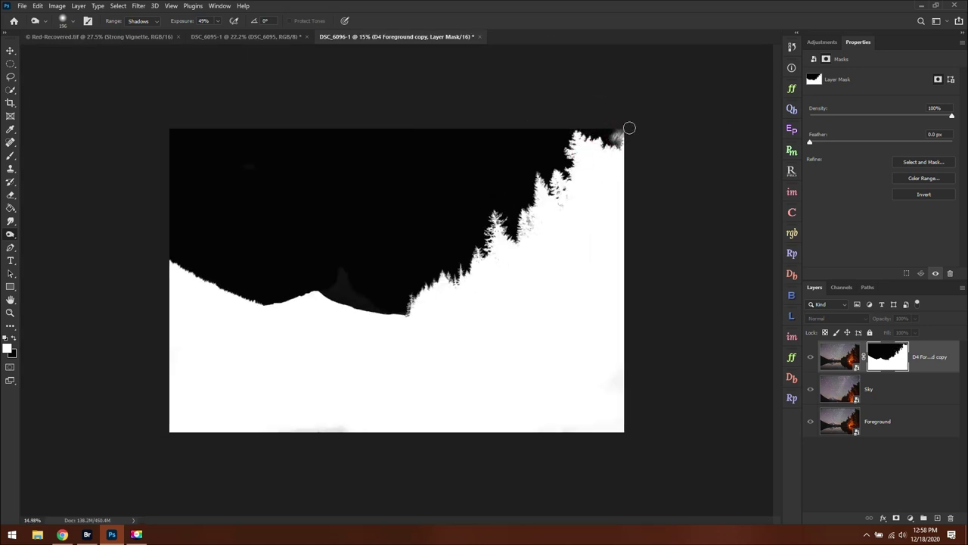
scroll(629, 128, up, 3)
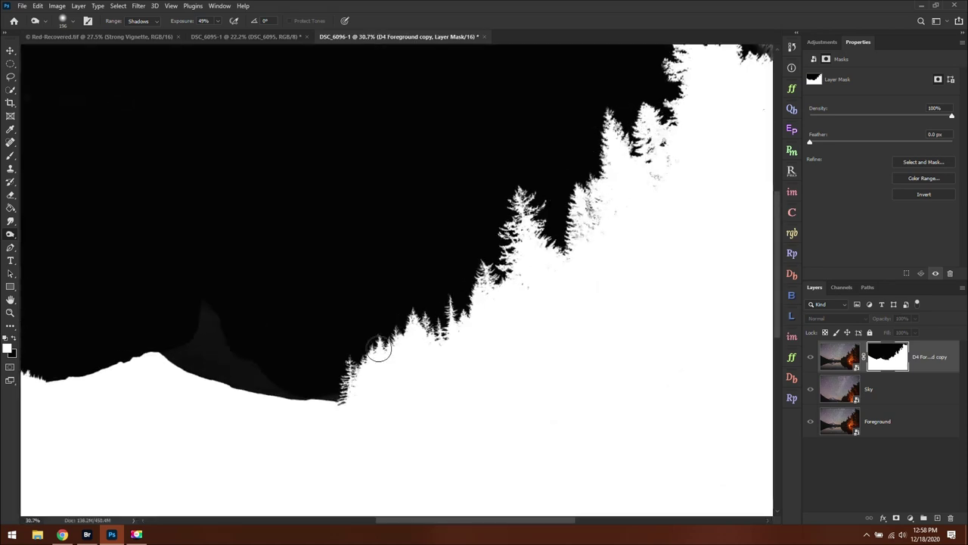
drag(233, 311, 165, 318)
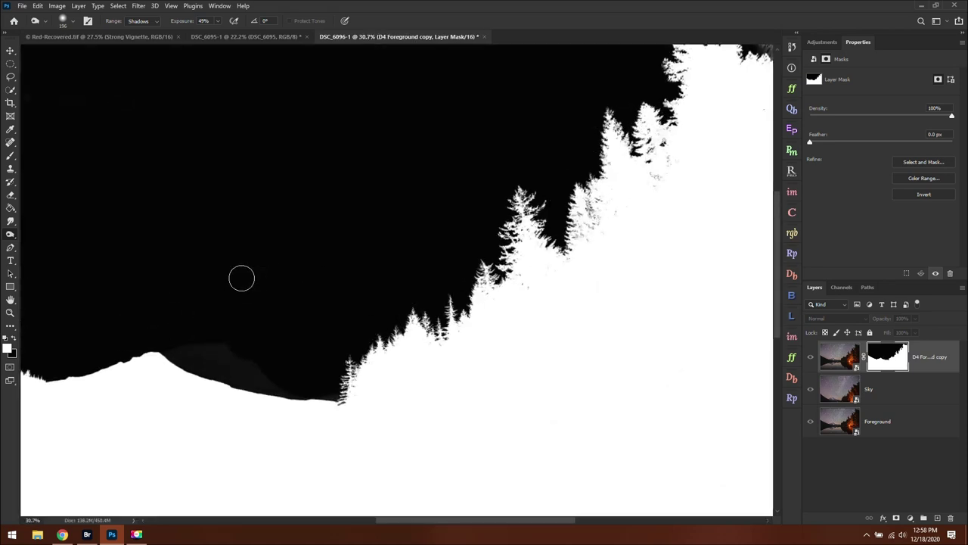
scroll(239, 276, down, 2)
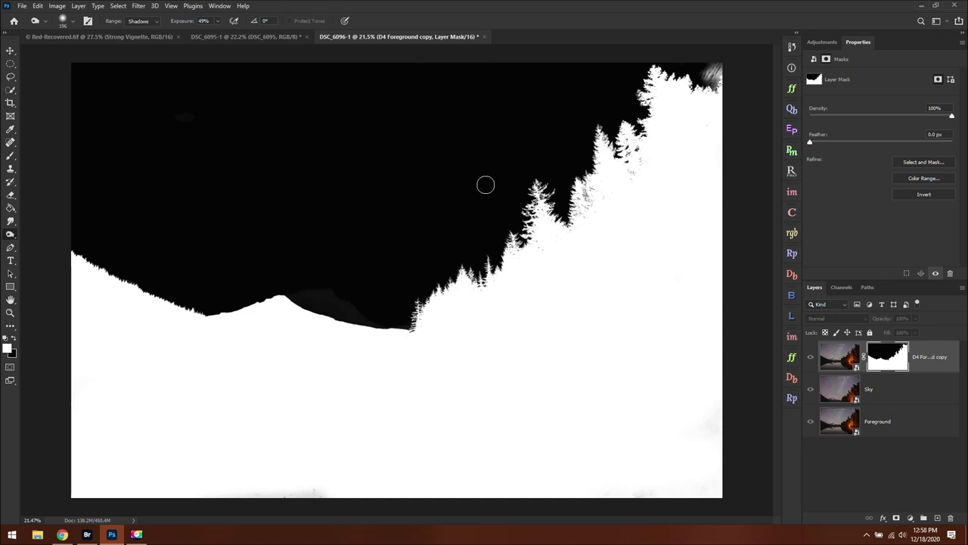
mouse_move(711, 74)
mouse_down()
mouse_move(742, 79)
mouse_move(715, 59)
mouse_move(717, 86)
mouse_up()
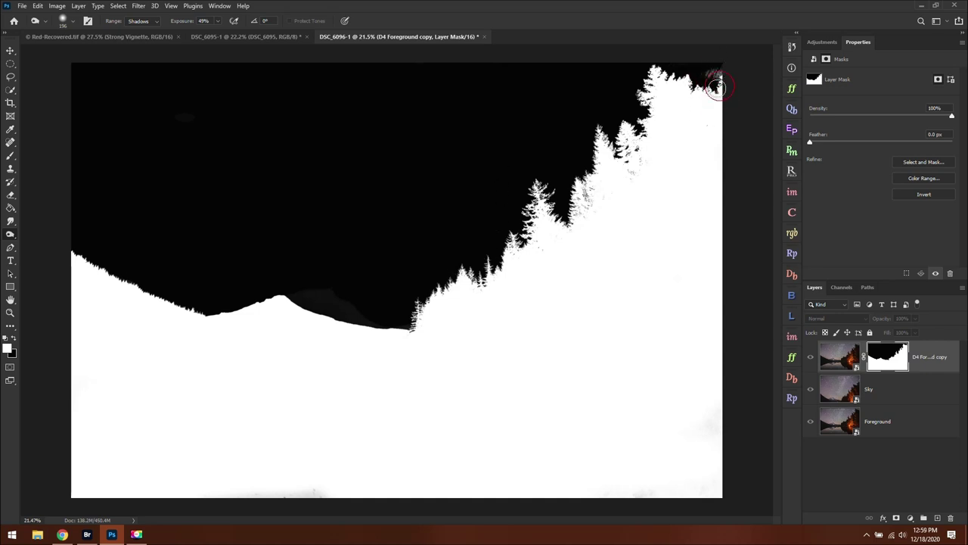
- Paint black with a 42 px brush over the speckled sky in the mask's upper right corner
scroll(713, 76, up, 4)
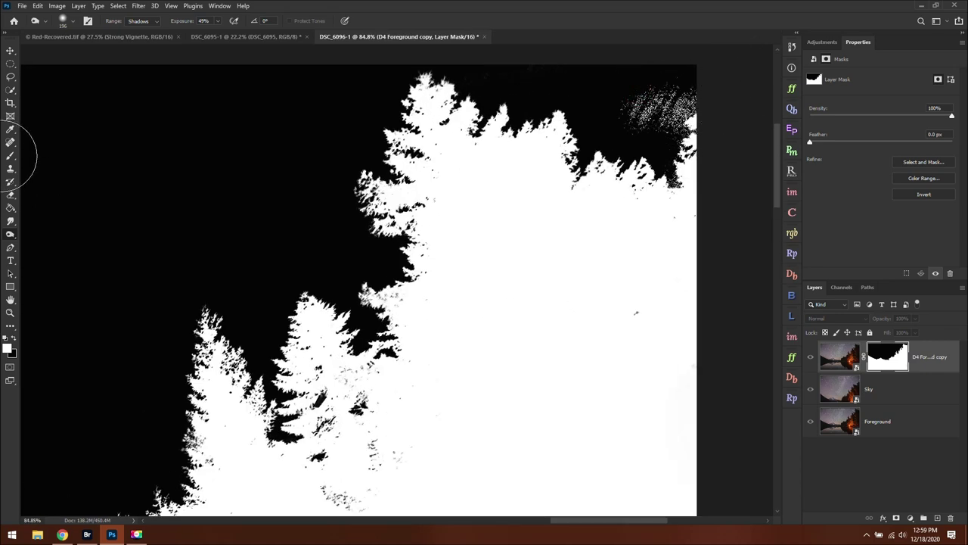
click(10, 157)
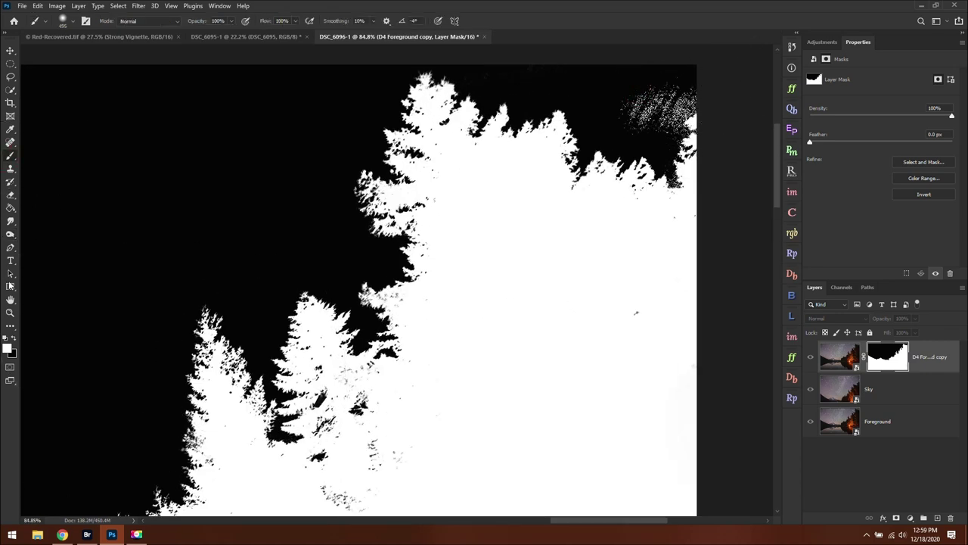
click(14, 339)
click(63, 21)
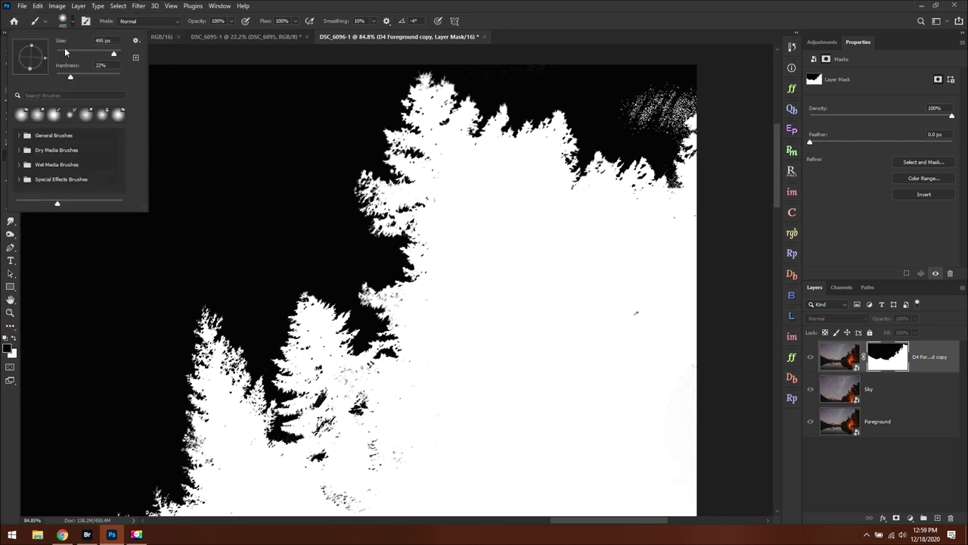
mouse_move(644, 96)
mouse_down()
mouse_move(620, 101)
mouse_move(655, 94)
mouse_move(651, 84)
mouse_move(653, 121)
mouse_up()
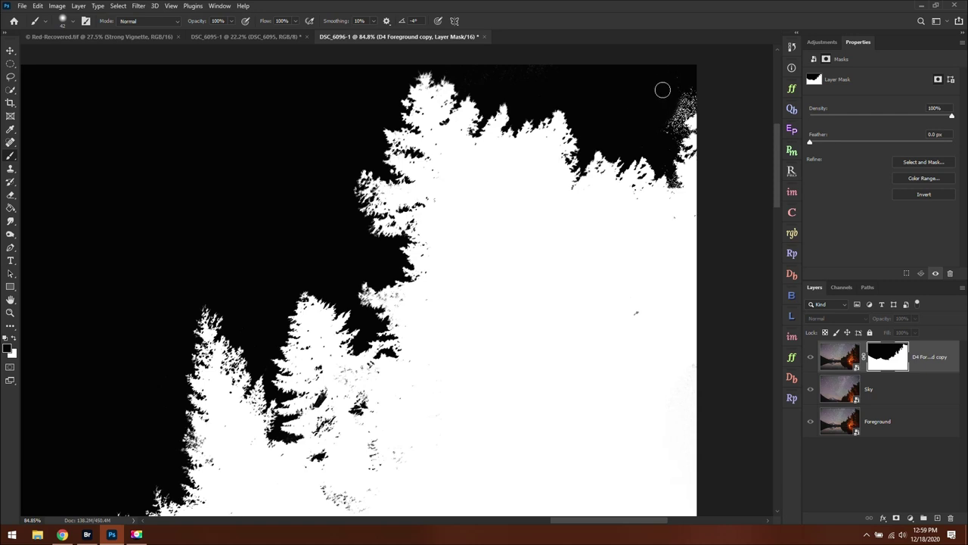
drag(683, 107, 669, 119)
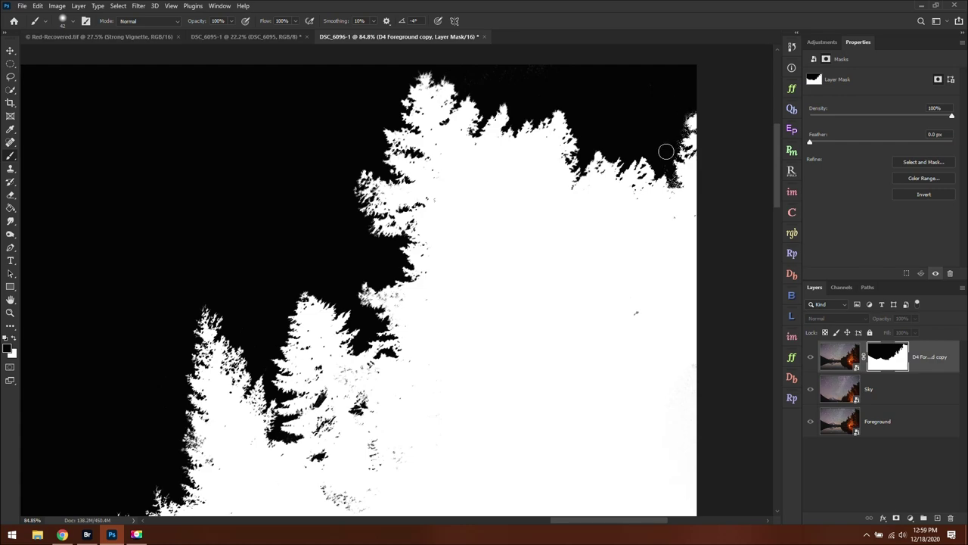
scroll(470, 304, down, 4)
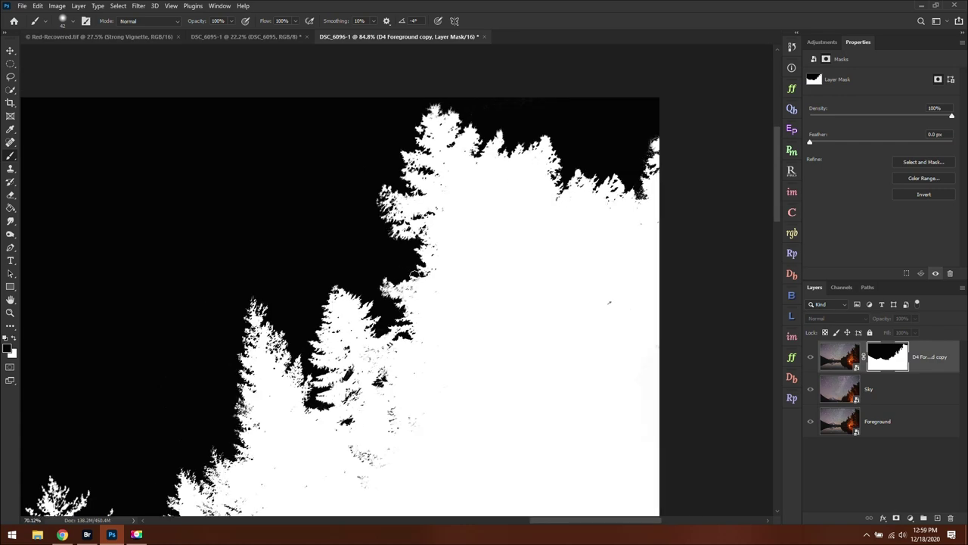
scroll(470, 301, down, 5)
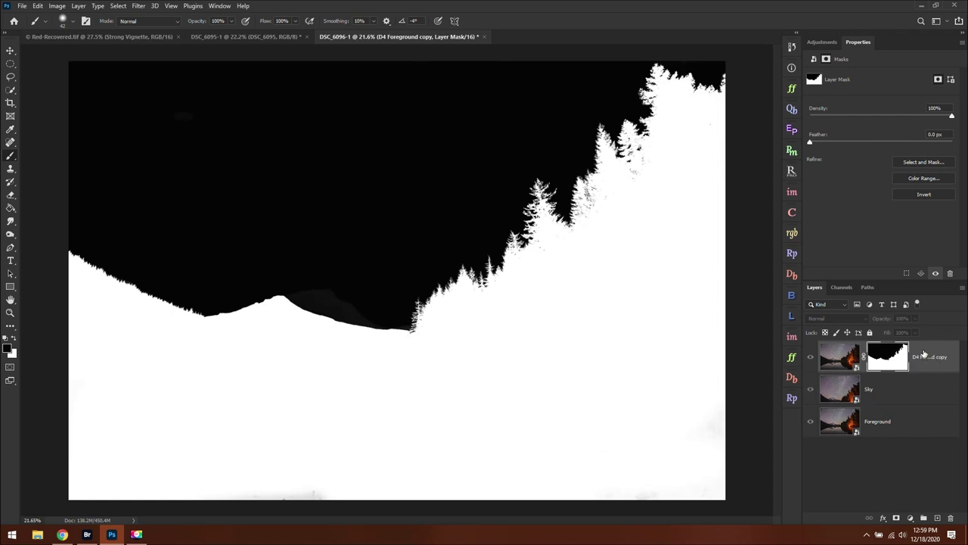
- Leave the mask view and toggle the D4 Foreground copy and Sky layers off and on to compare the blend
click(896, 392)
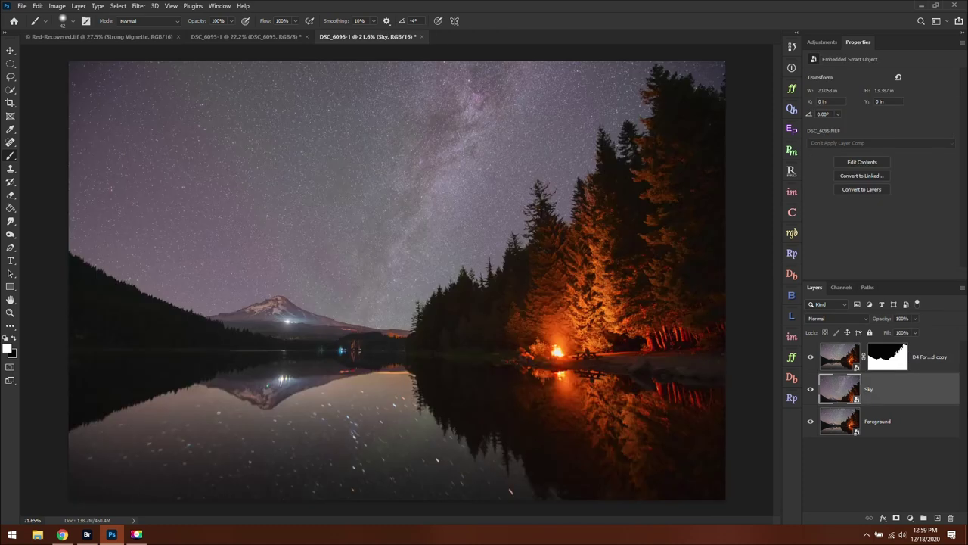
click(938, 356)
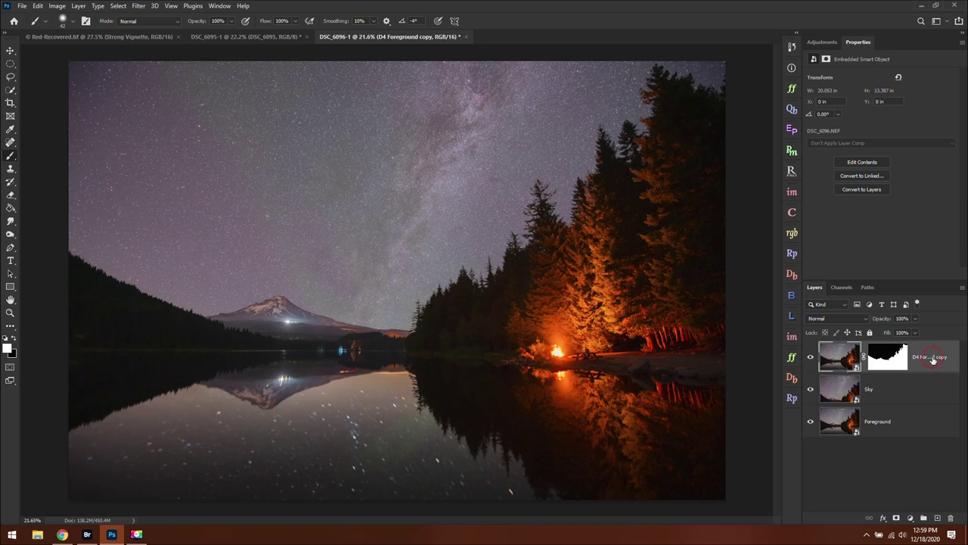
click(811, 359)
click(812, 358)
click(812, 358)
click(811, 359)
click(810, 389)
click(810, 389)
- Toggle the Sky layer's visibility while examining the blend around the branches of a tall treetop up close
scroll(544, 189, up, 10)
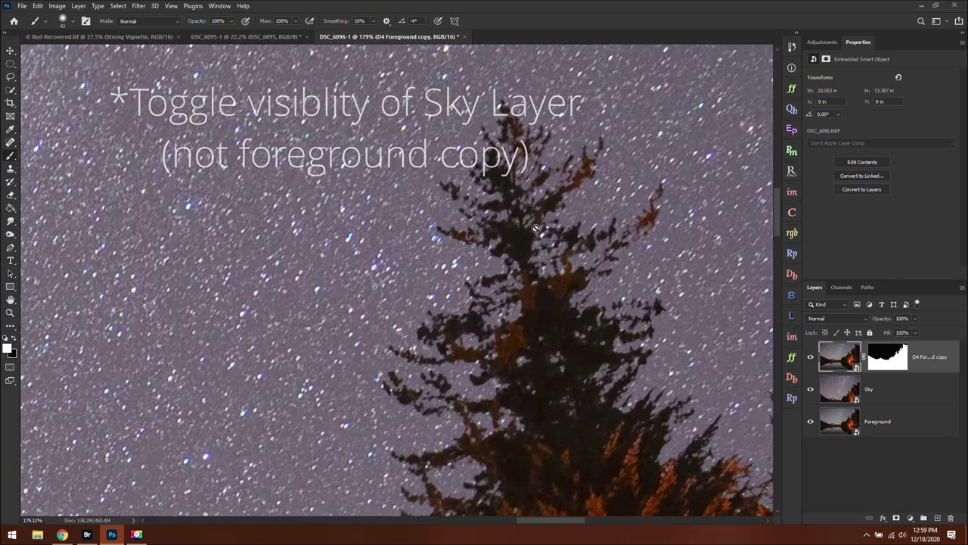
click(810, 388)
click(810, 389)
click(903, 397)
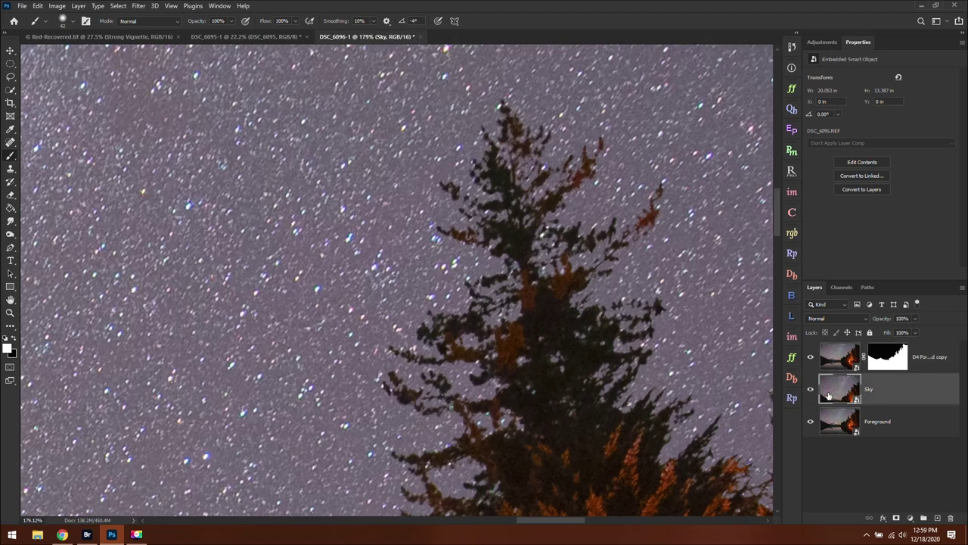
click(812, 390)
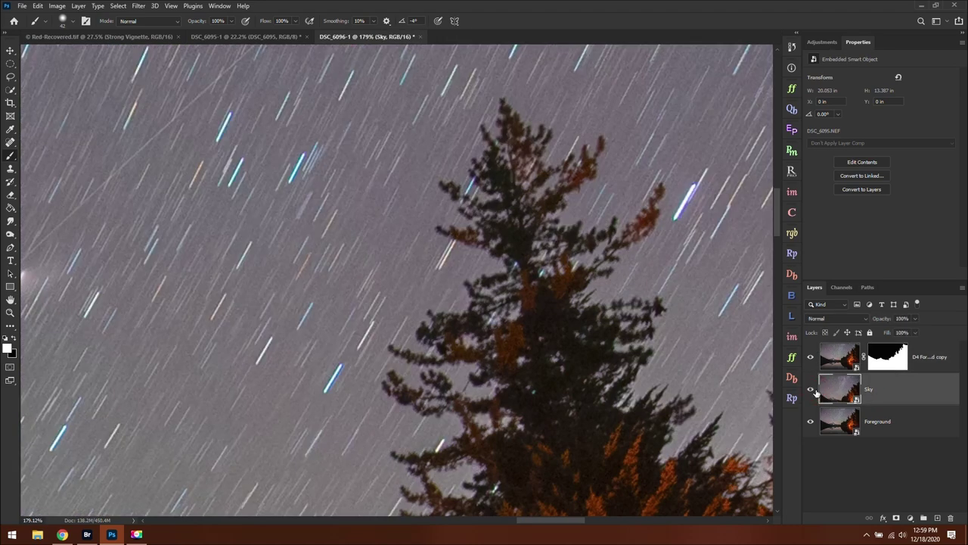
click(810, 390)
click(812, 389)
click(812, 390)
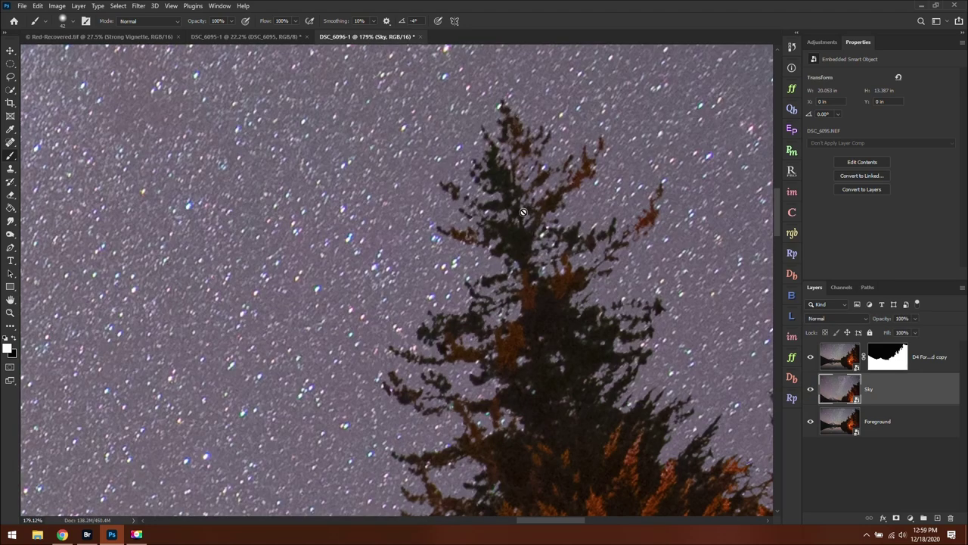
scroll(523, 218, up, 3)
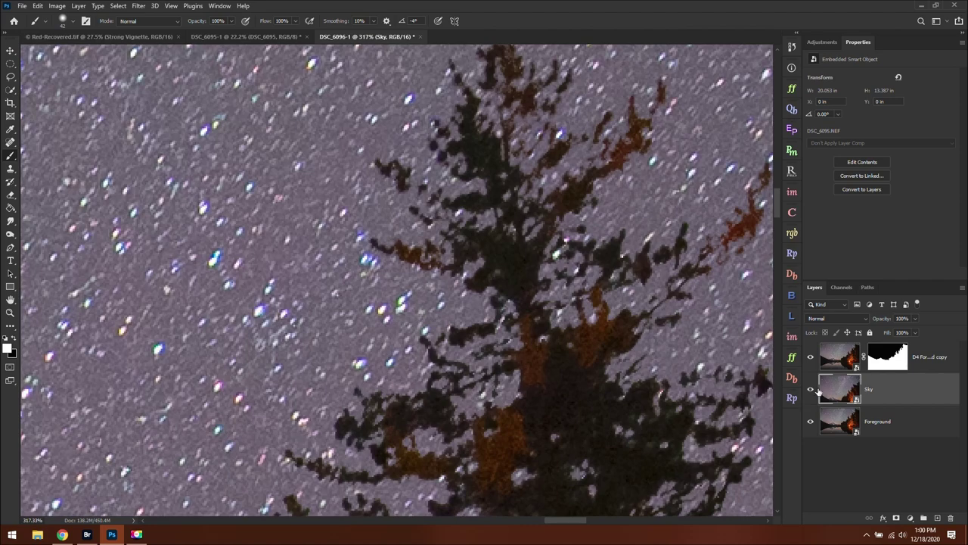
click(812, 388)
click(811, 388)
- Dodge the highlights of the treetop's grey branches to white on the D4 Foreground copy mask, then return to the image
alt+click(893, 360)
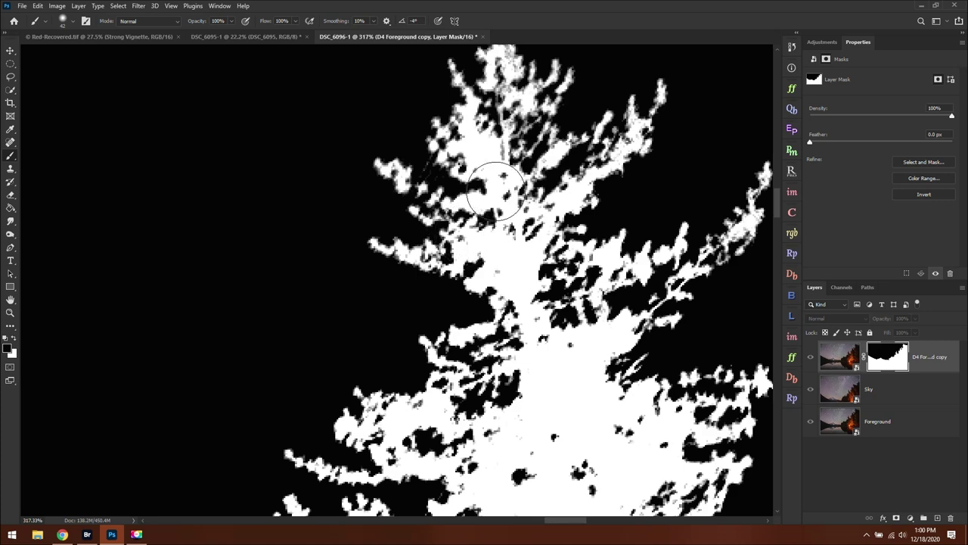
right_click(10, 235)
click(47, 234)
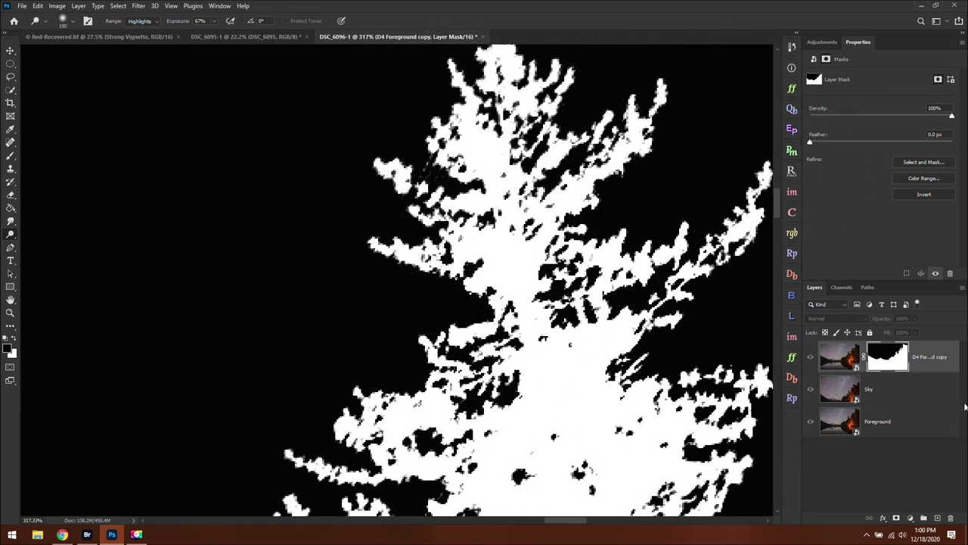
key(ctrl+2)
- Compare the treetop's edges with the Sky layer hidden and shown to check the dodged branches
click(810, 390)
click(811, 390)
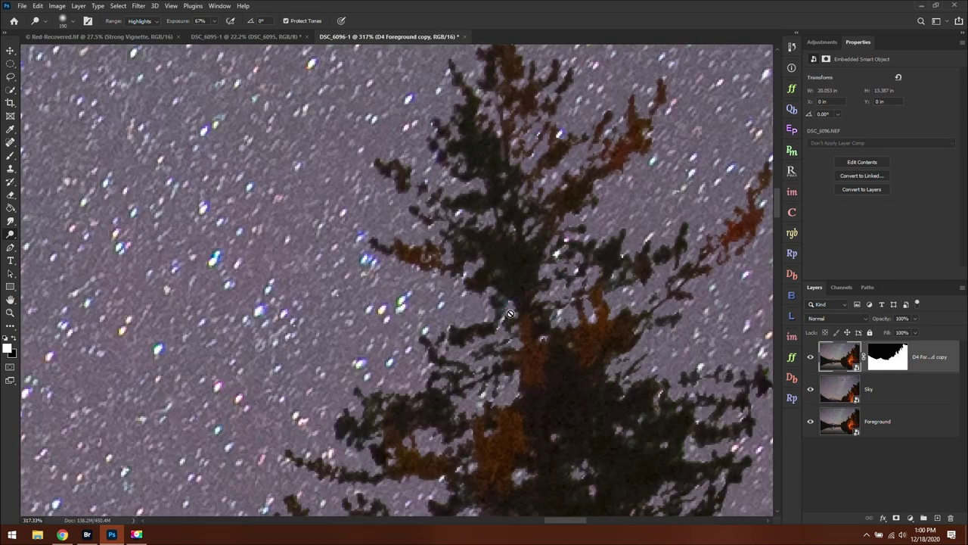
click(810, 389)
click(810, 390)
click(811, 390)
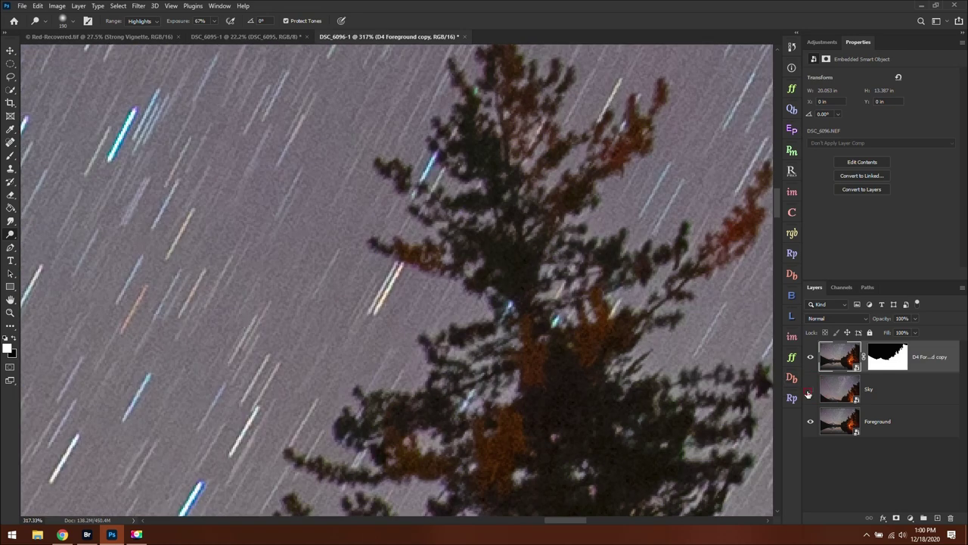
click(810, 389)
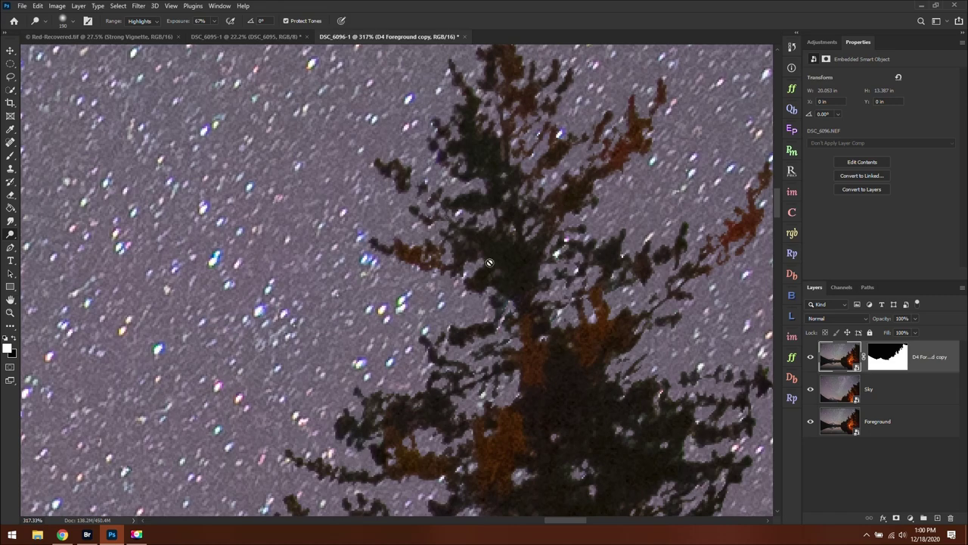
scroll(526, 318, down, 2)
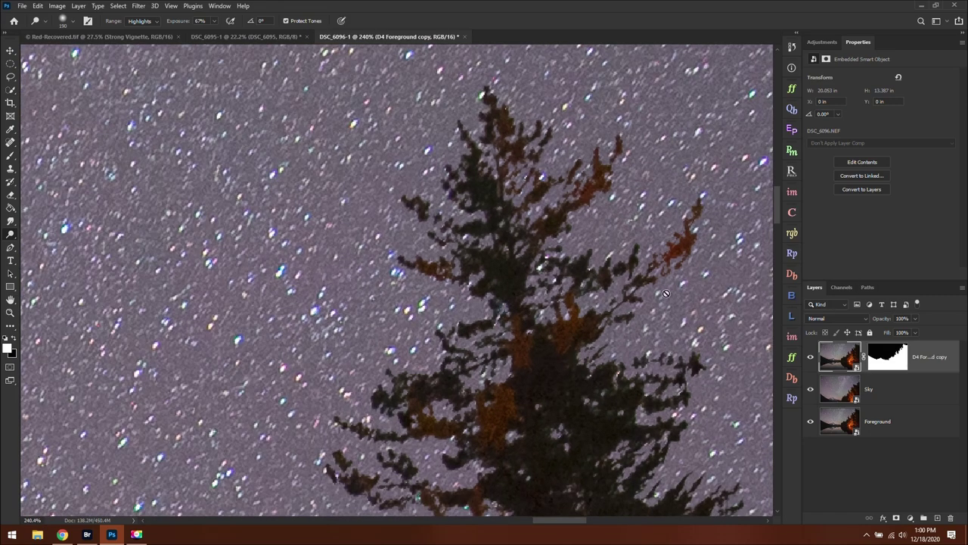
- Compare the dark treetops along the upper treeline up close with the Sky layer hidden and shown
click(10, 311)
click(302, 21)
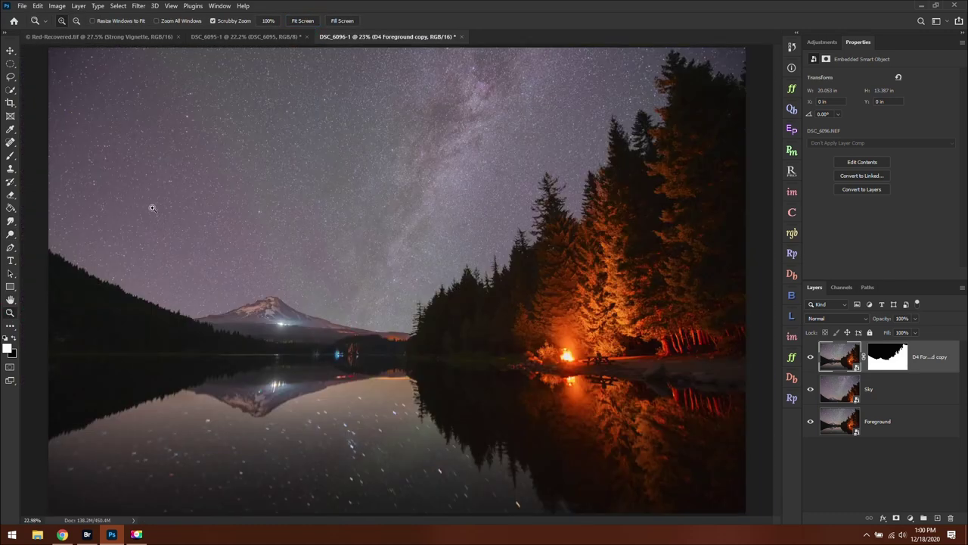
drag(663, 119, 433, 238)
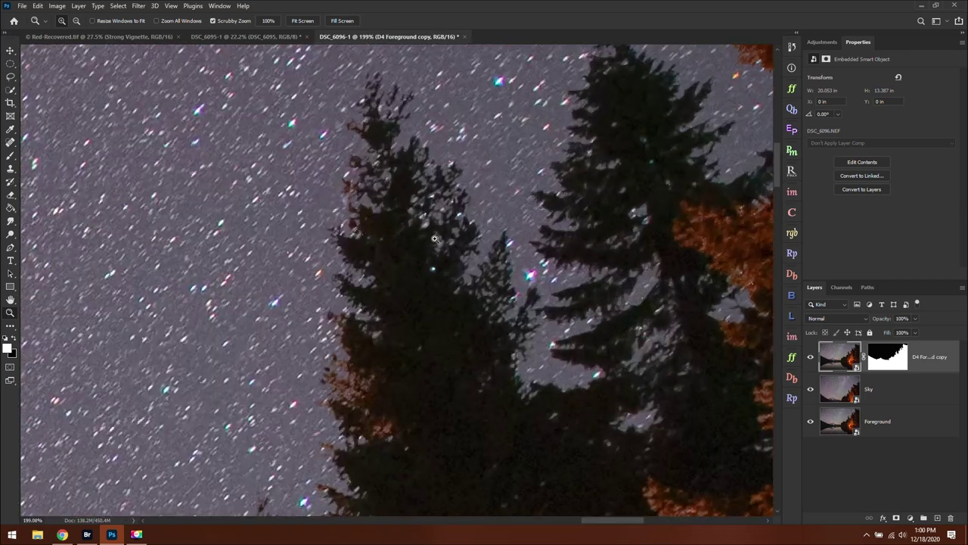
click(811, 389)
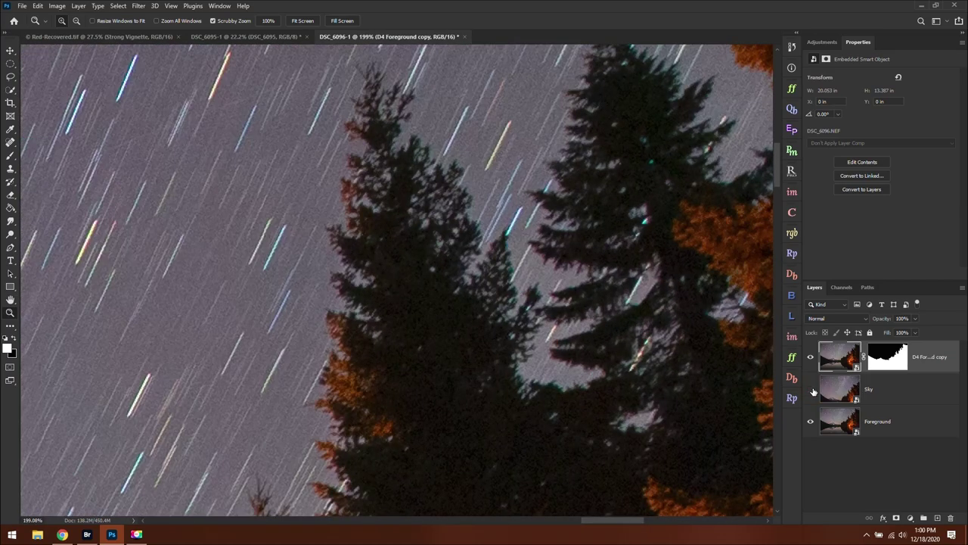
click(812, 389)
click(811, 390)
click(811, 390)
click(811, 390)
click(811, 388)
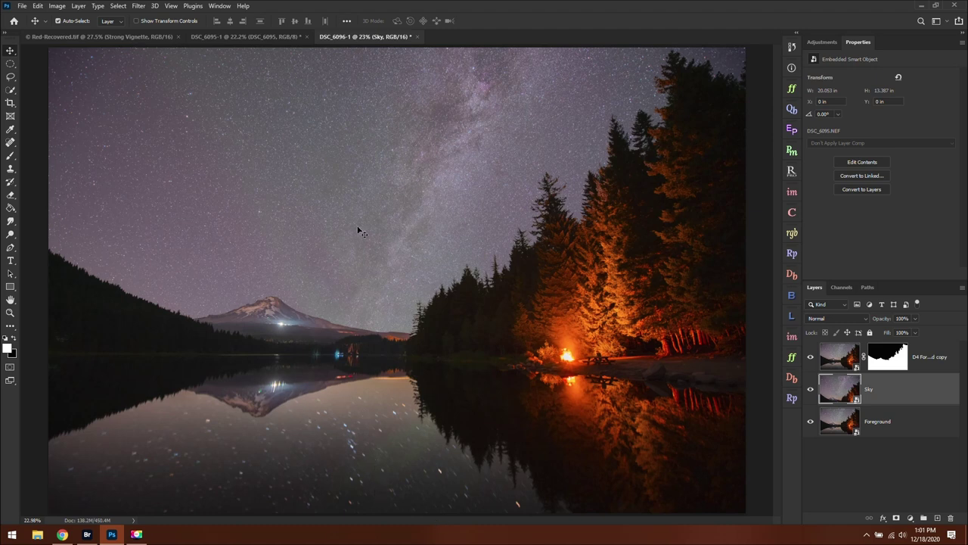
- Shift the Sky layer straight up to a Y position of about -1.24 in and view the whole composite
drag(406, 274, 416, 217)
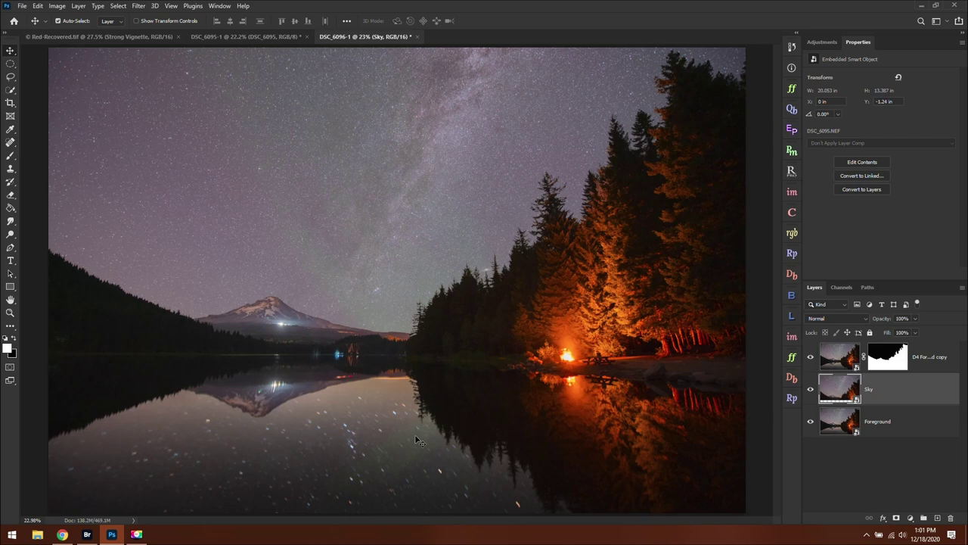
scroll(344, 394, down, 2)
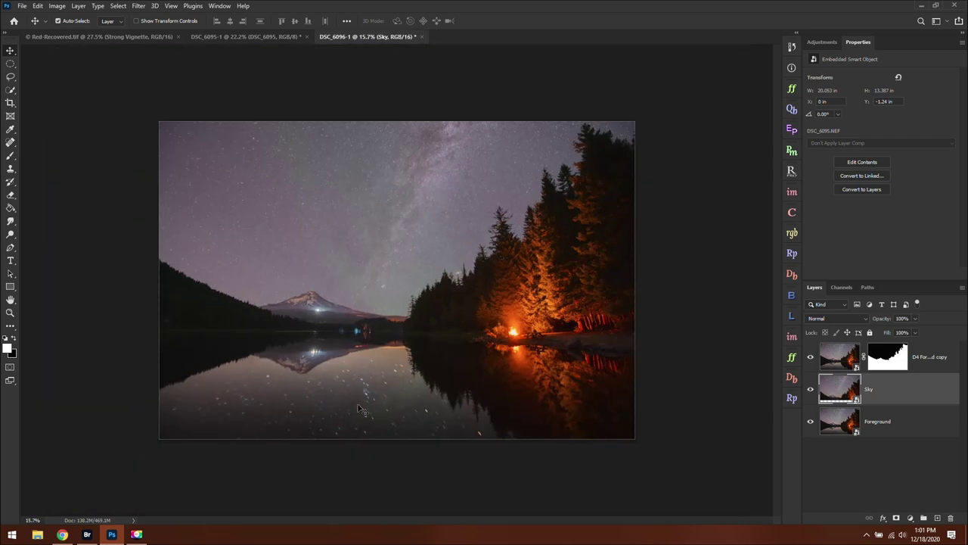
scroll(296, 413, up, 1)
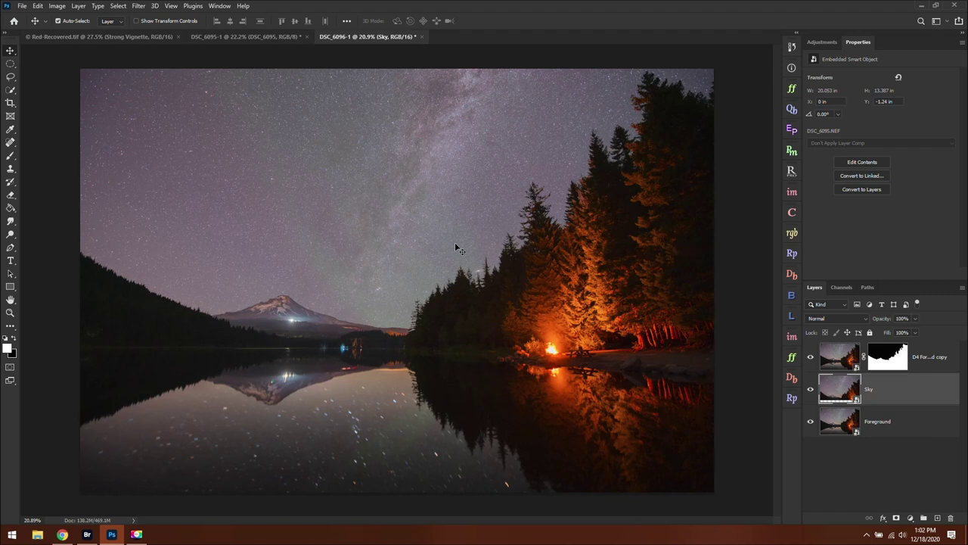
- Raise the Sky layer to about Y -3.92 in and inspect its blurred trees behind the masked treeline
drag(458, 241, 464, 152)
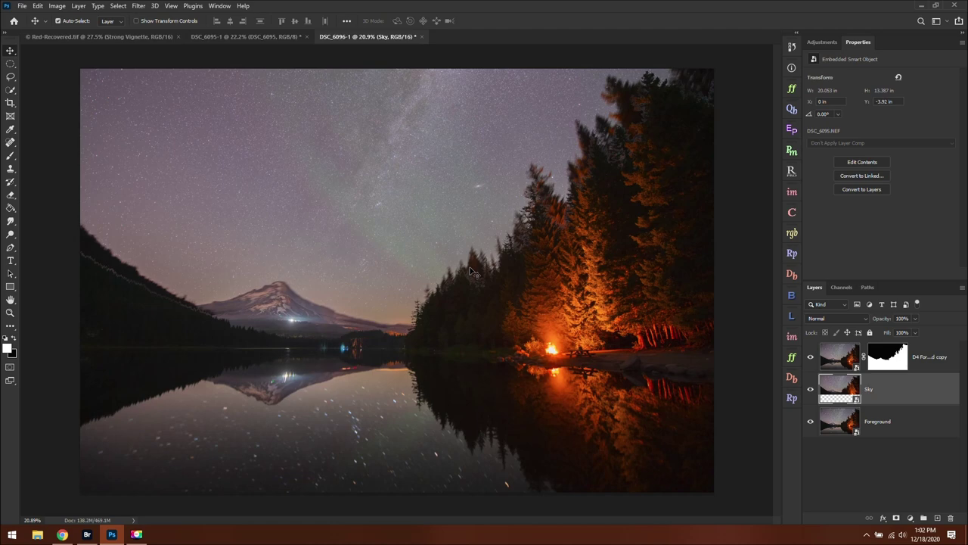
scroll(472, 272, up, 8)
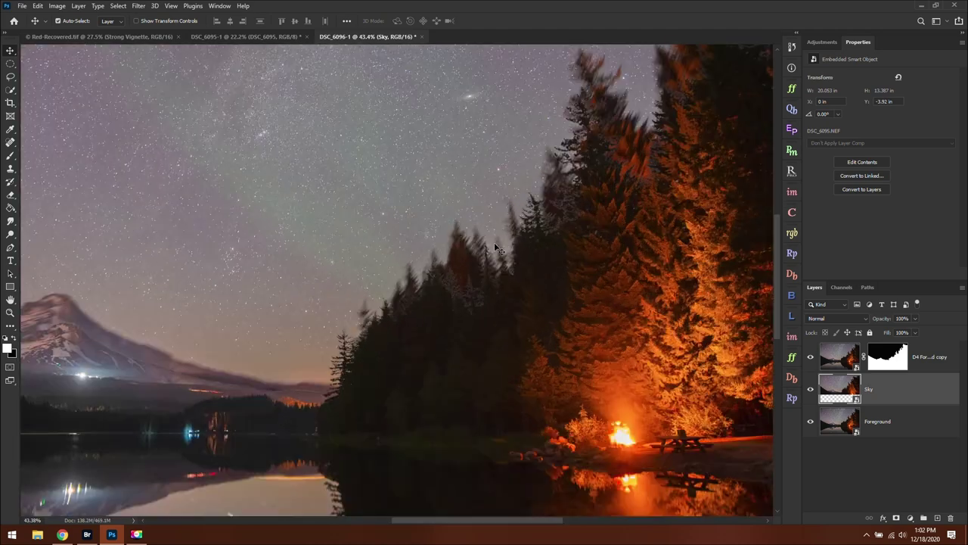
scroll(426, 319, up, 1)
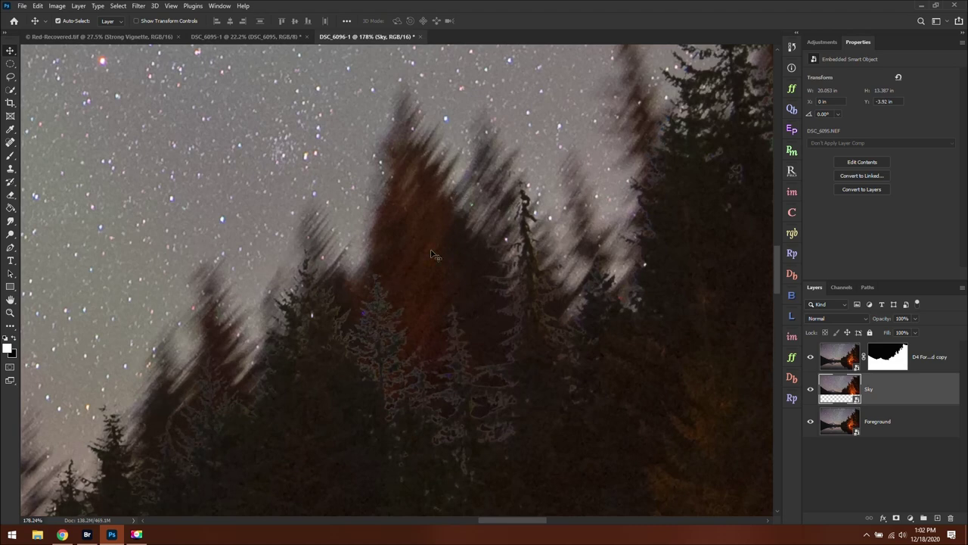
scroll(431, 253, down, 10)
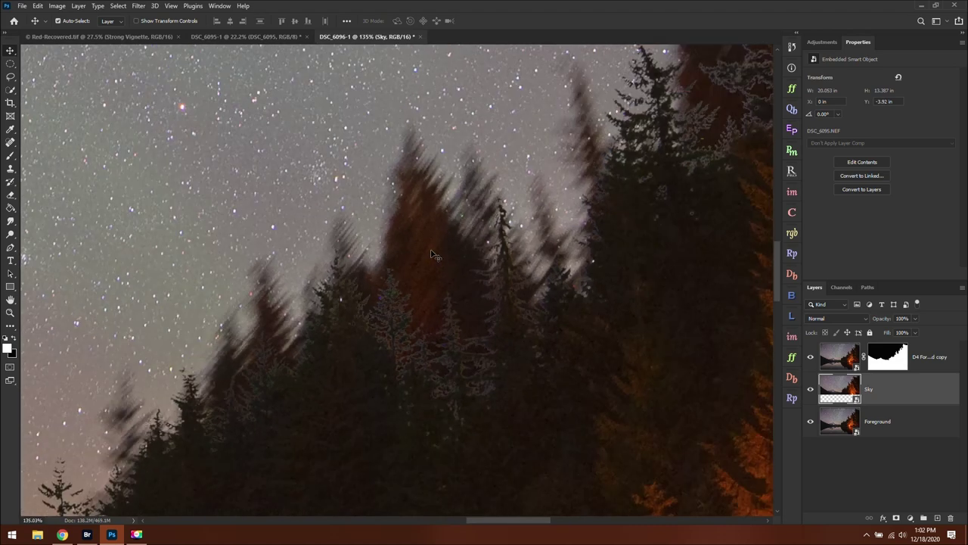
scroll(430, 249, down, 1)
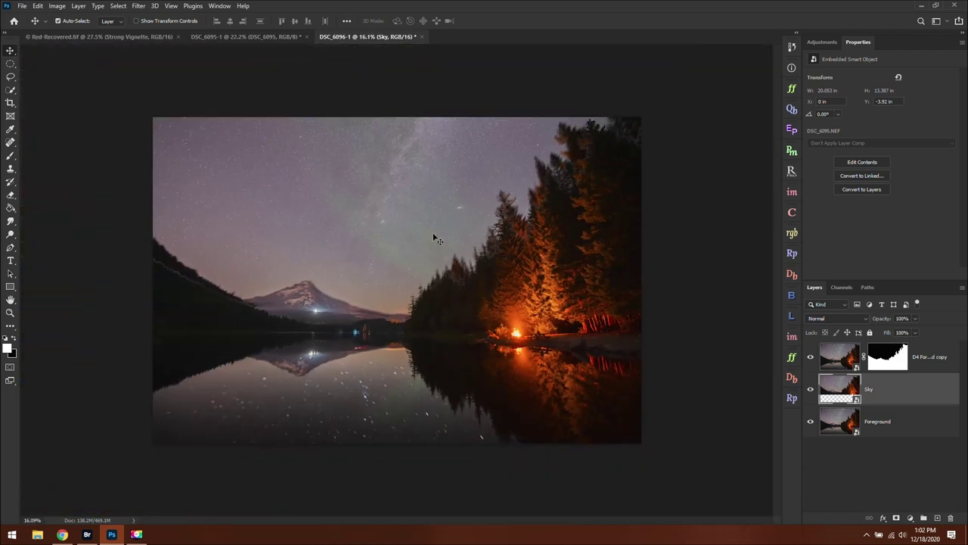
- Lower the Sky layer to about X -0.18 in, Y -0.32 in and compare the image with it hidden and shown
drag(433, 226, 437, 311)
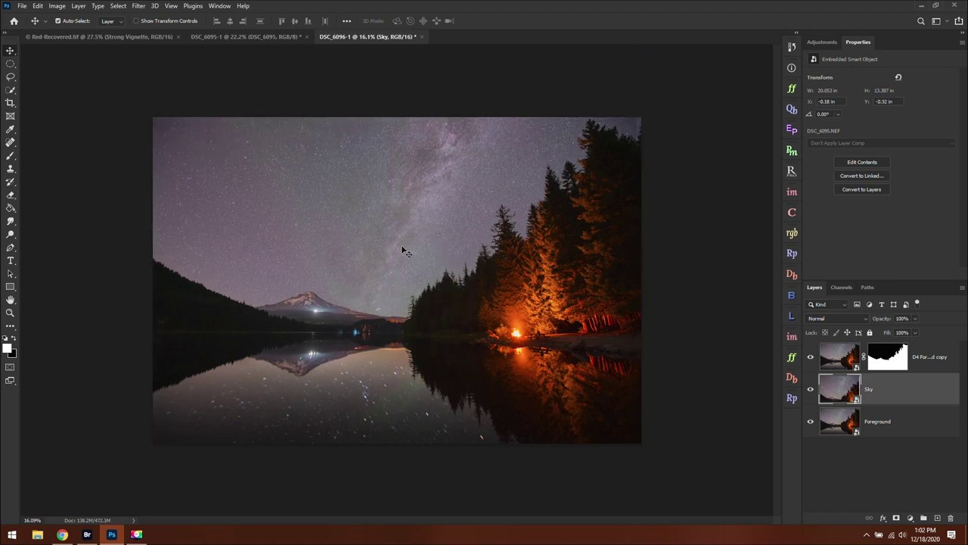
click(810, 389)
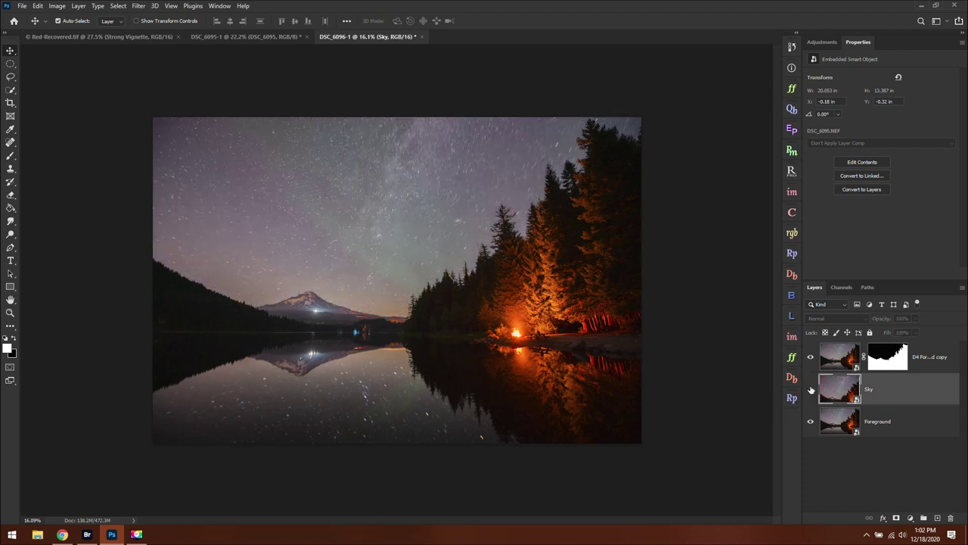
click(810, 388)
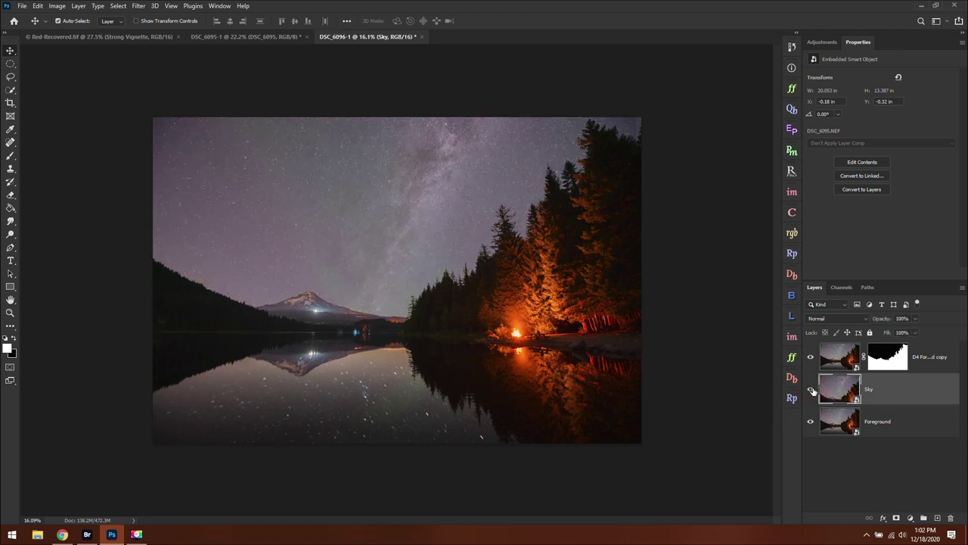
- Raise the Sky layer to about Y -3.2 in and examine where its blurred trees show behind the foreground treetops
drag(378, 265, 385, 199)
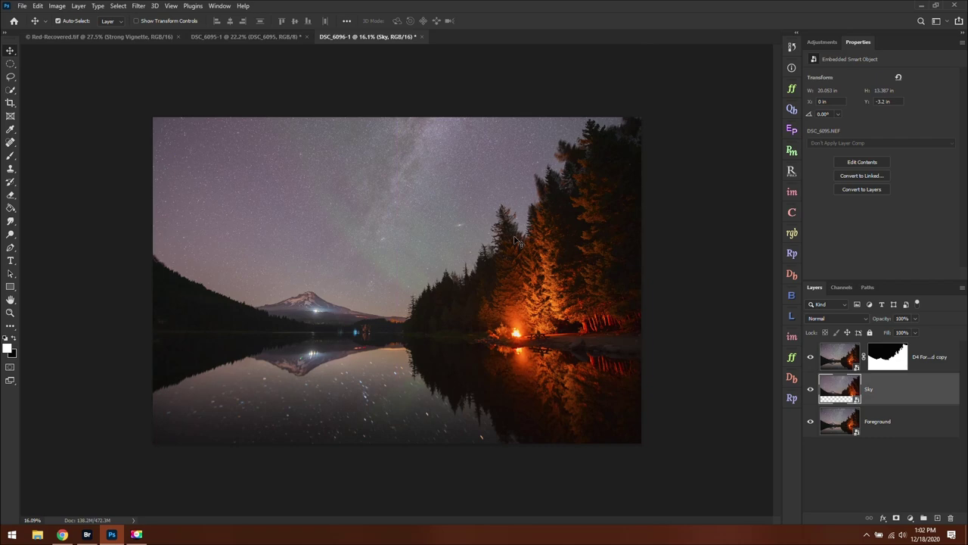
scroll(427, 319, up, 5)
scroll(427, 319, up, 6)
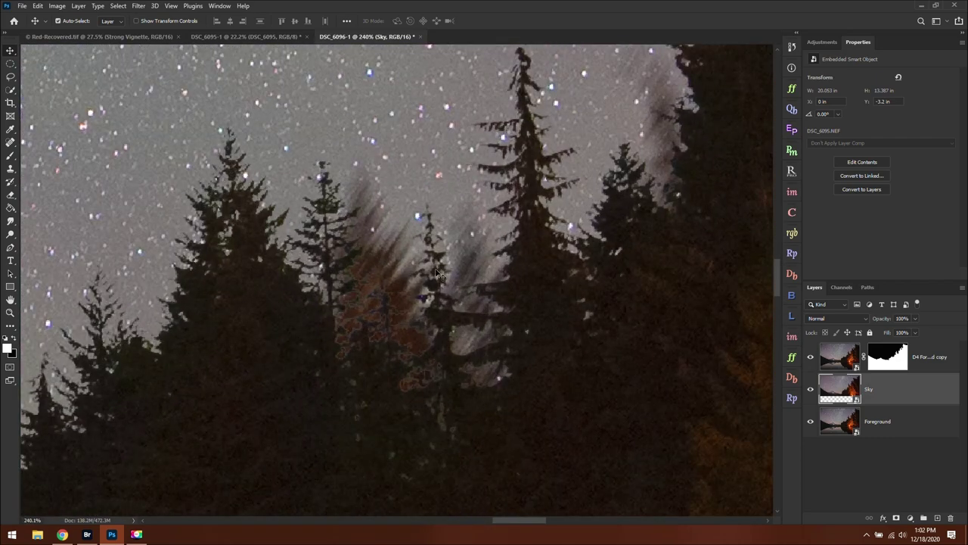
scroll(338, 264, down, 2)
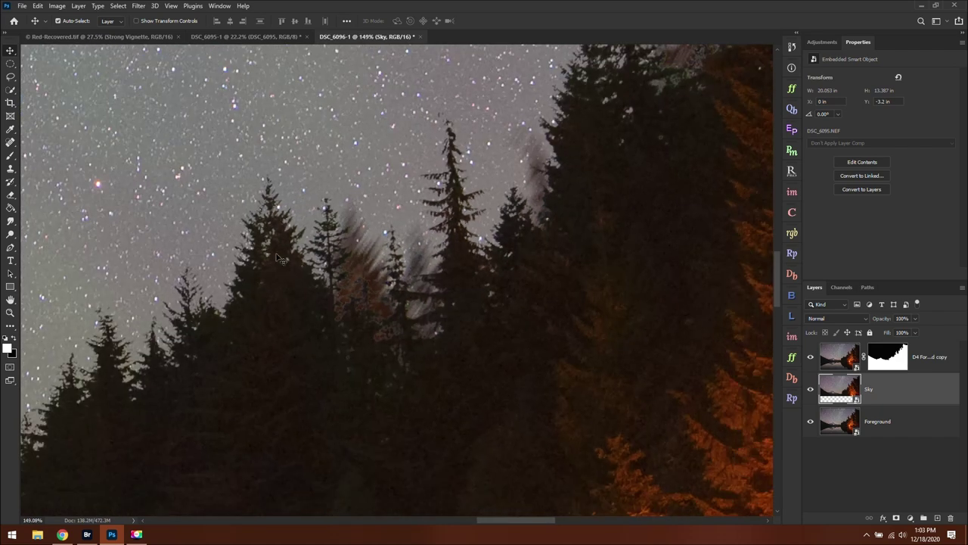
scroll(452, 268, down, 2)
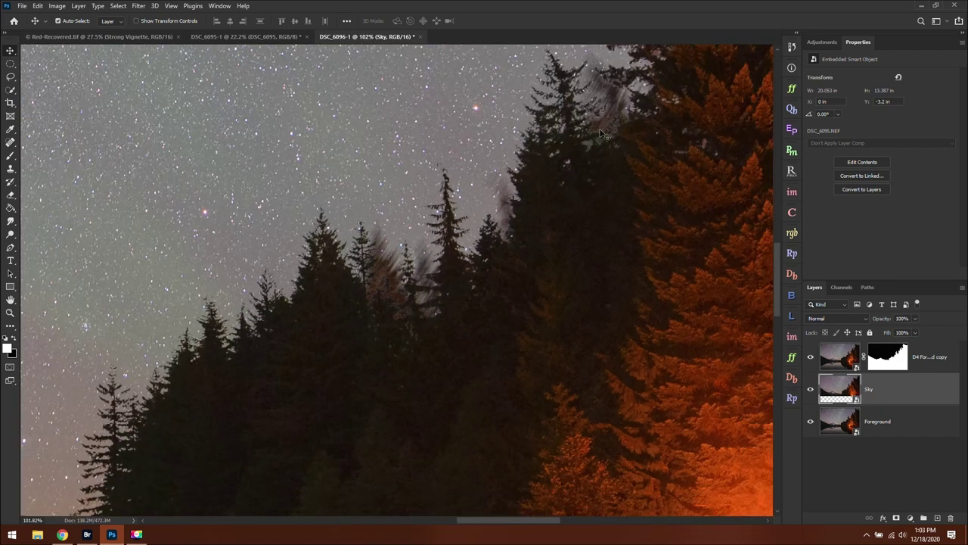
scroll(566, 165, down, 1)
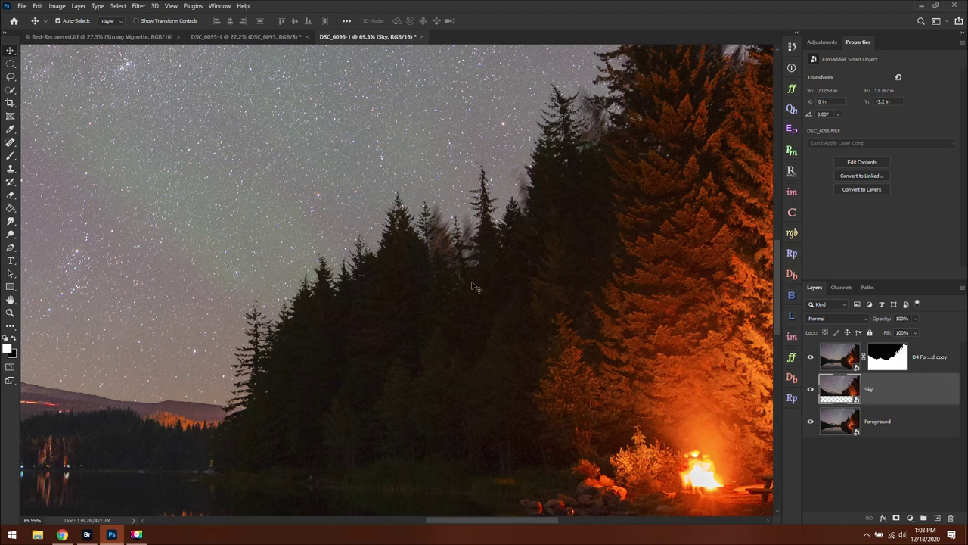
scroll(477, 288, down, 2)
scroll(460, 278, down, 2)
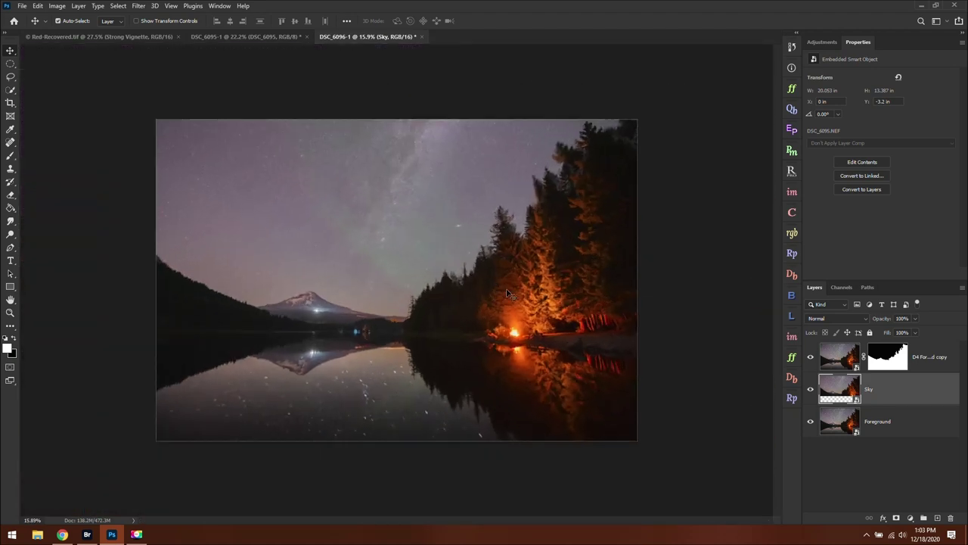
- Return the Sky layer to its original position and shift it up to about Y -1.44 in
click(810, 356)
click(810, 421)
drag(416, 310, 418, 366)
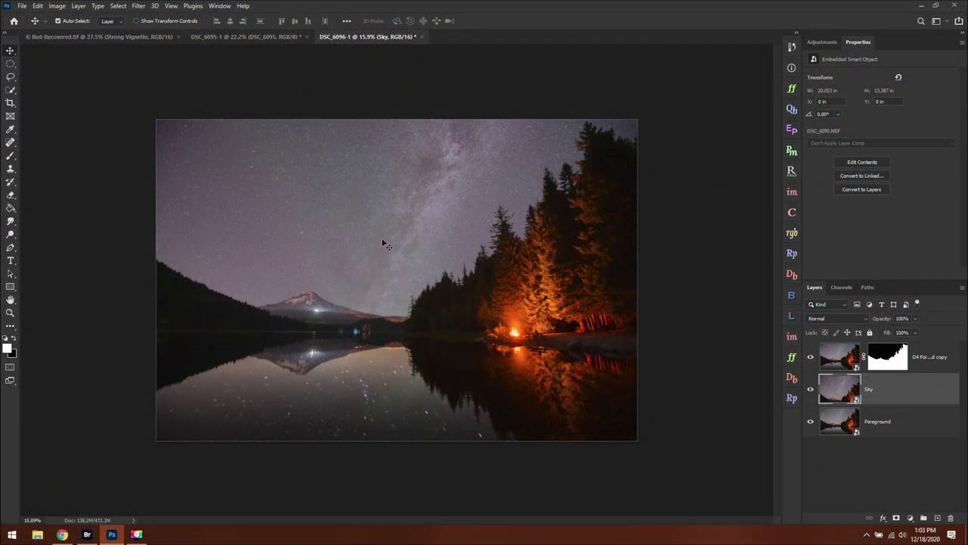
drag(381, 237, 385, 207)
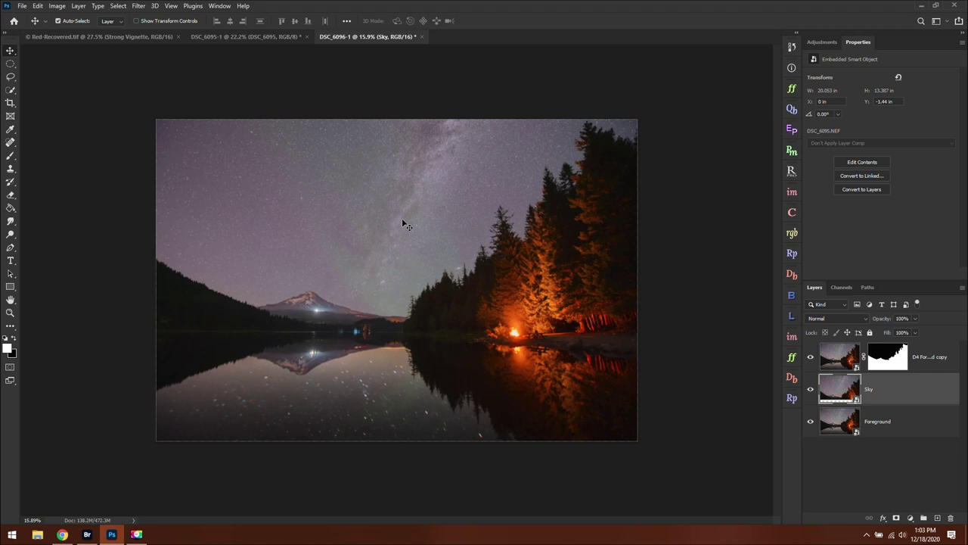
- Bring up Lumenzia briefly and view the D4 Foreground copy mask on its own before reselecting the Sky layer
click(792, 316)
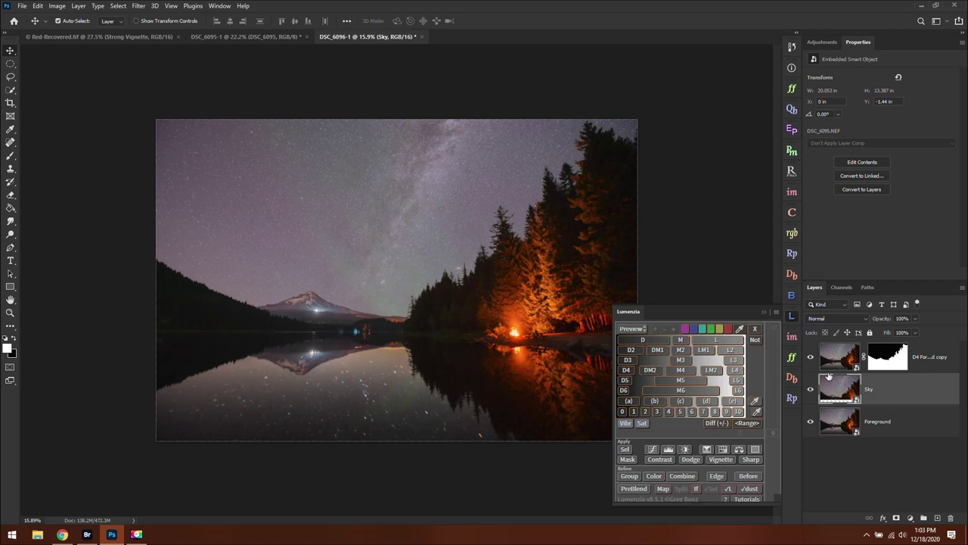
alt+click(886, 355)
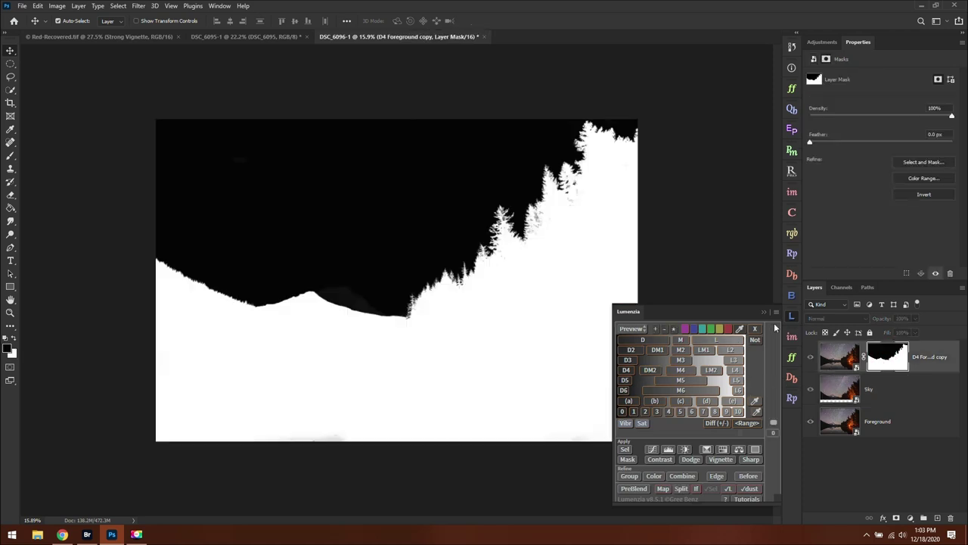
click(764, 313)
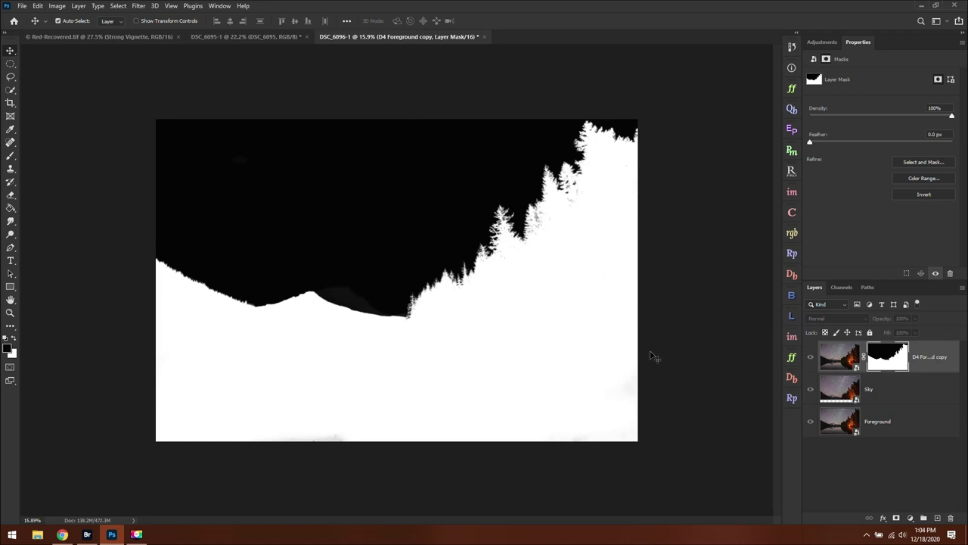
click(910, 389)
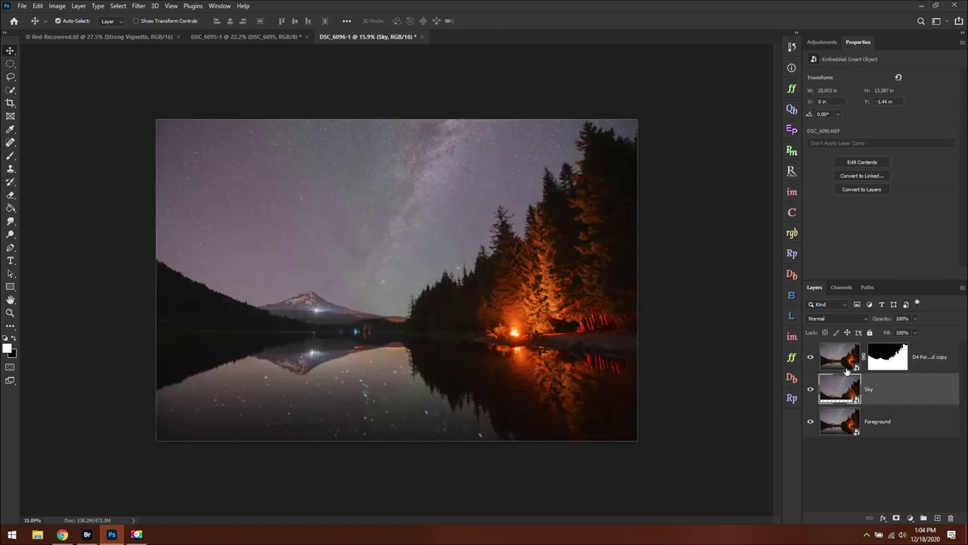
- Switch to Bridge and open the eight selected NEF files in Camera Raw
click(87, 533)
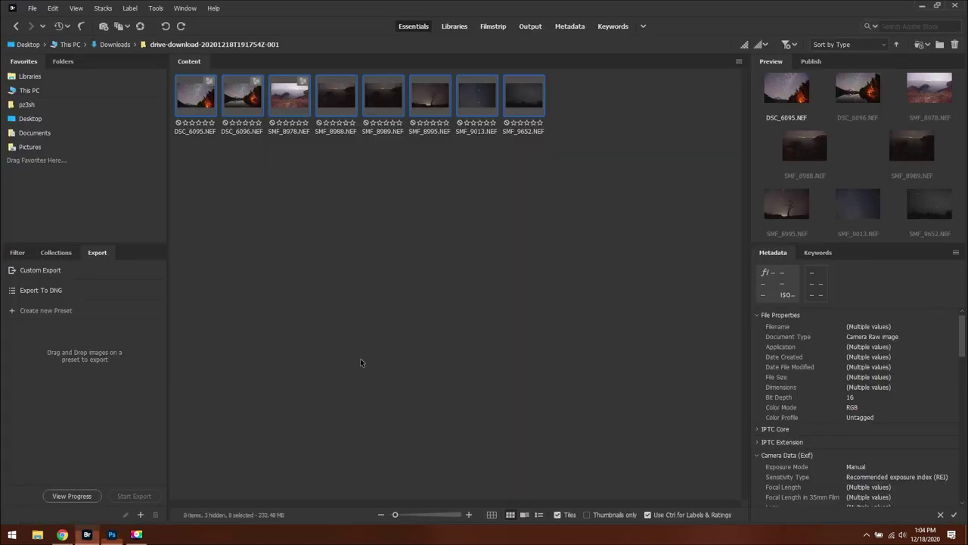
right_click(327, 96)
click(382, 126)
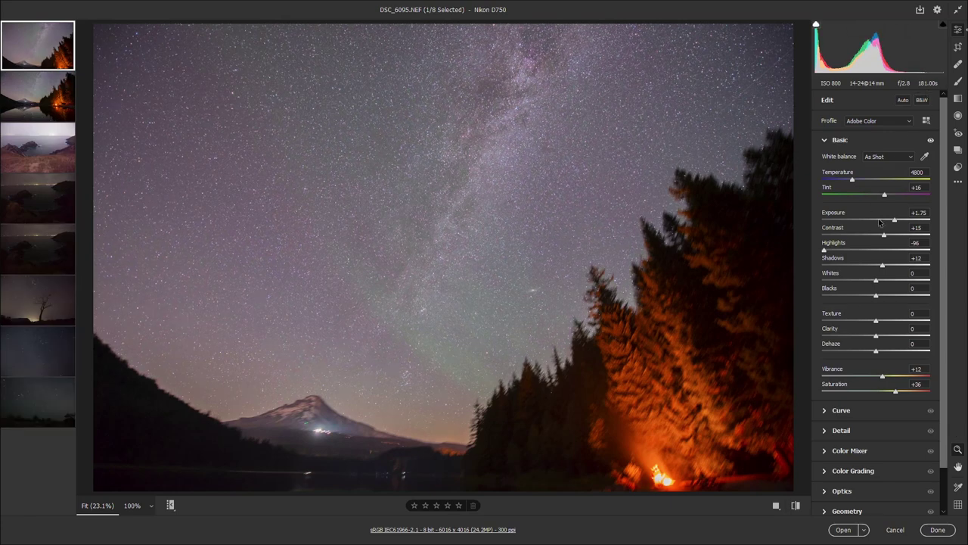
- Set DSC_6096.NEF to Exposure +2.75 and Contrast +23, and inspect its dark trees up close
click(37, 97)
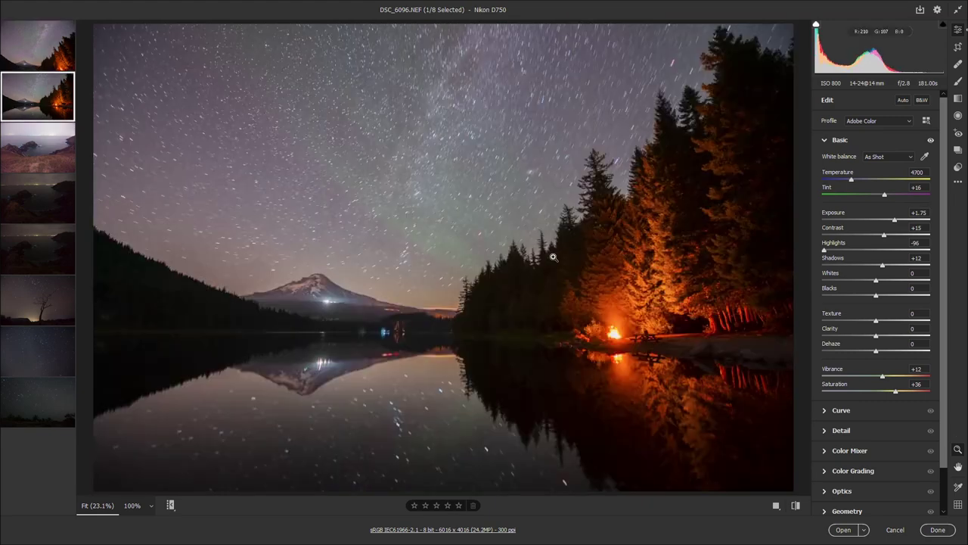
drag(899, 232, 909, 221)
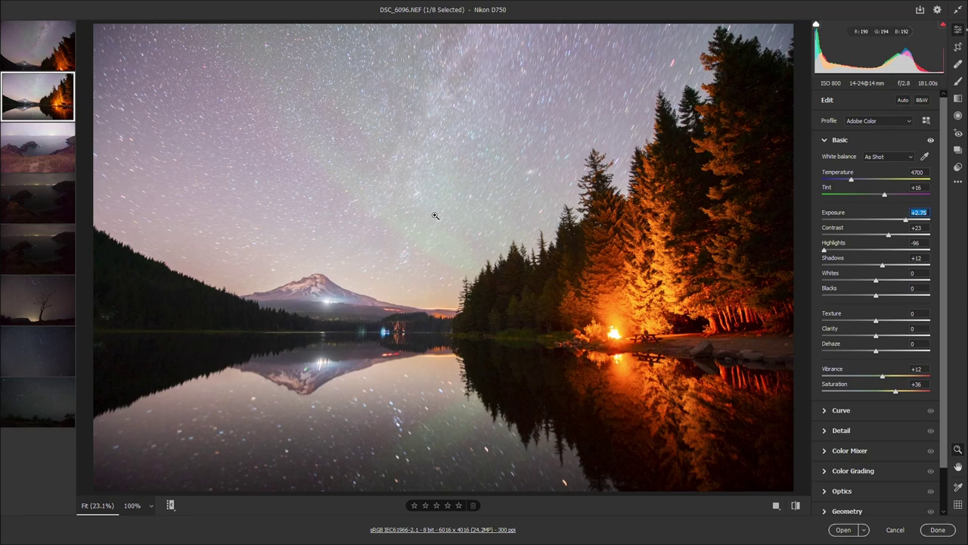
drag(521, 317, 640, 361)
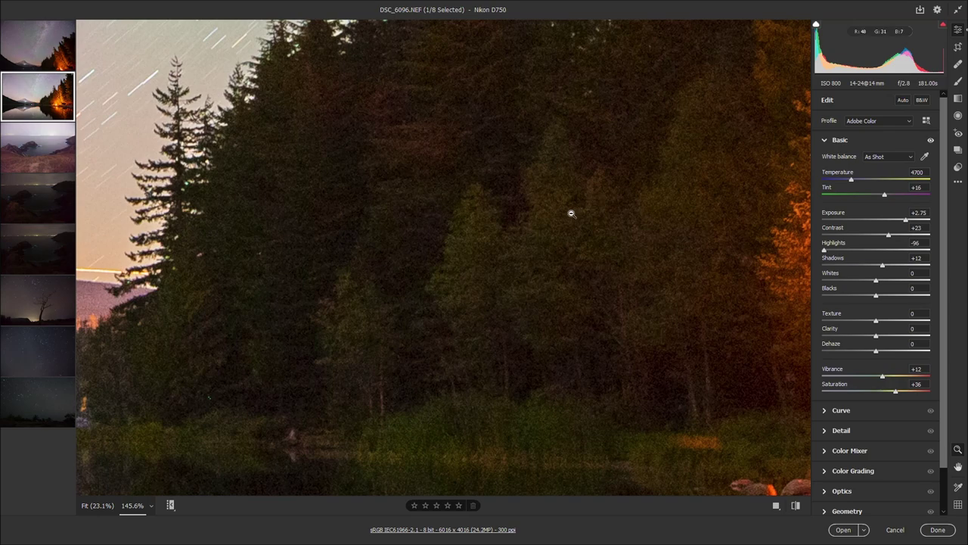
- Examine SMF_8978.NEF at full view and at about 100% to check the noise in the sea and grass
click(28, 149)
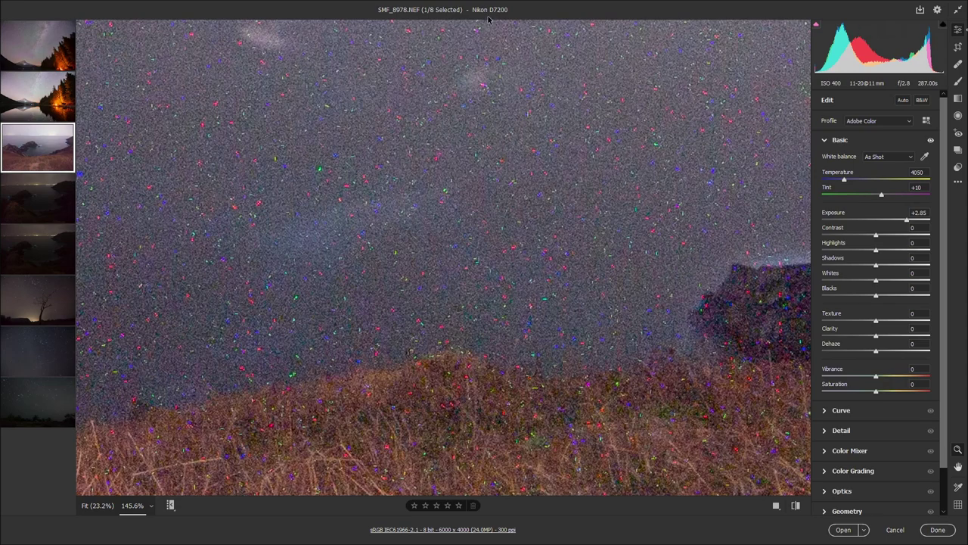
click(150, 505)
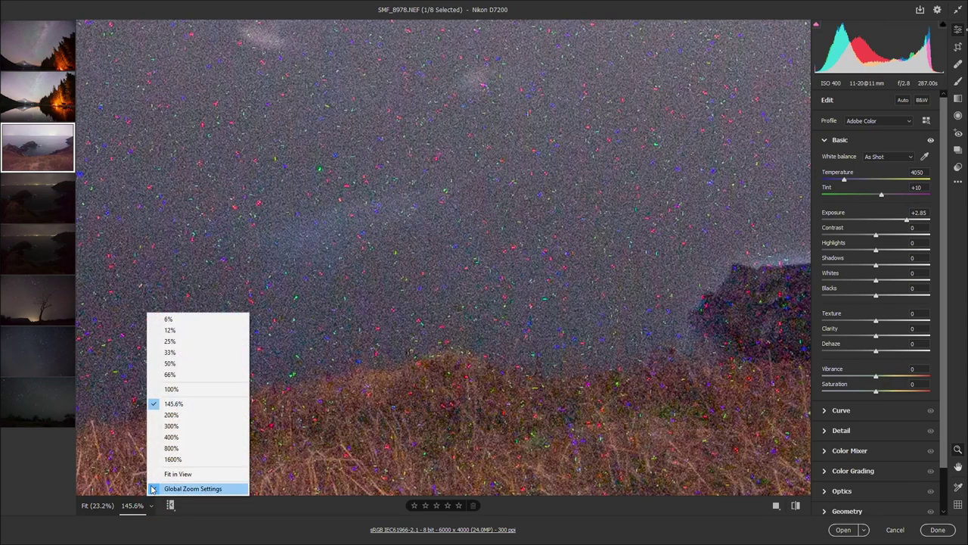
click(172, 472)
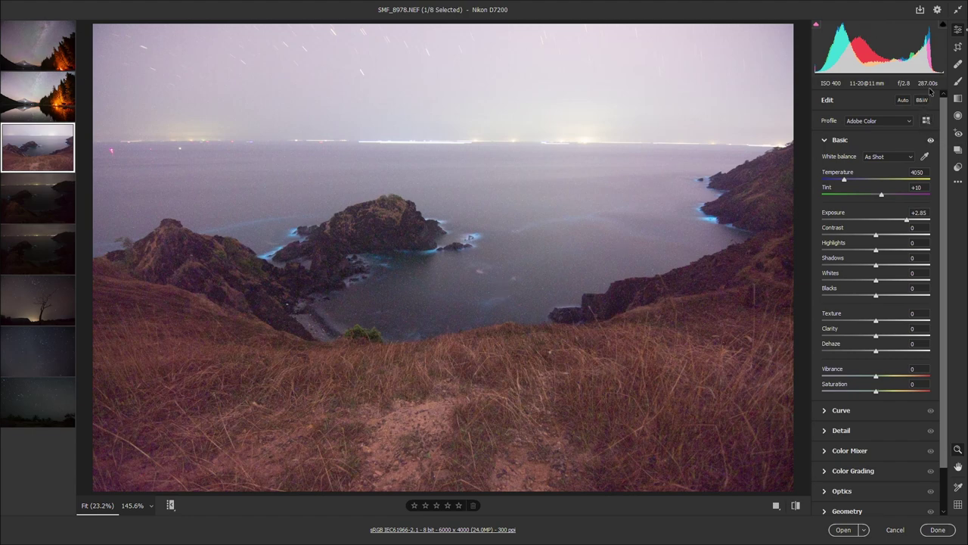
scroll(328, 282, up, 1)
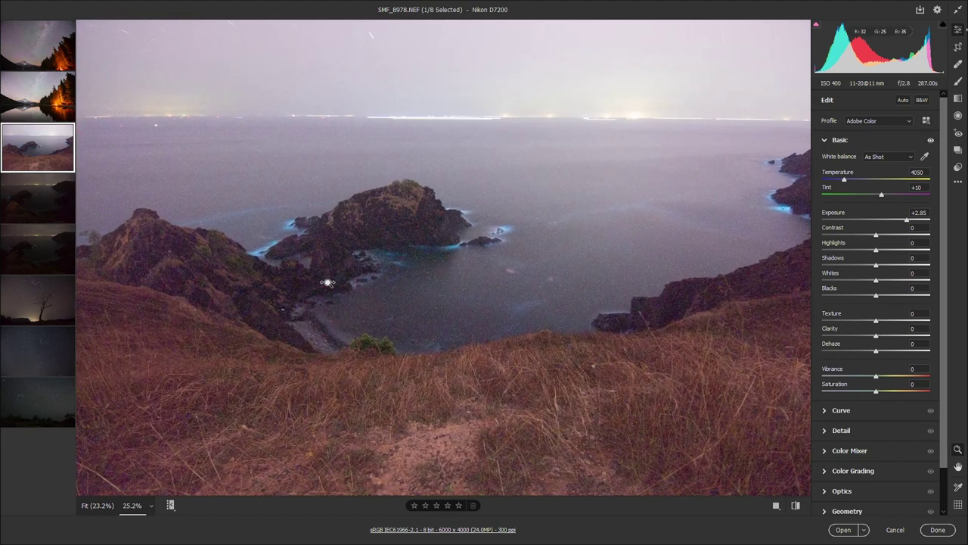
scroll(327, 282, up, 3)
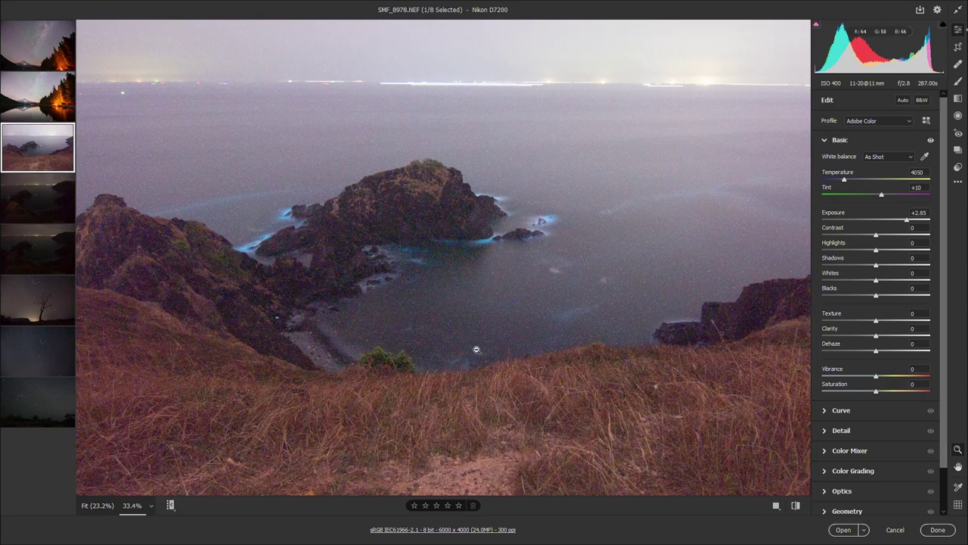
scroll(562, 363, up, 6)
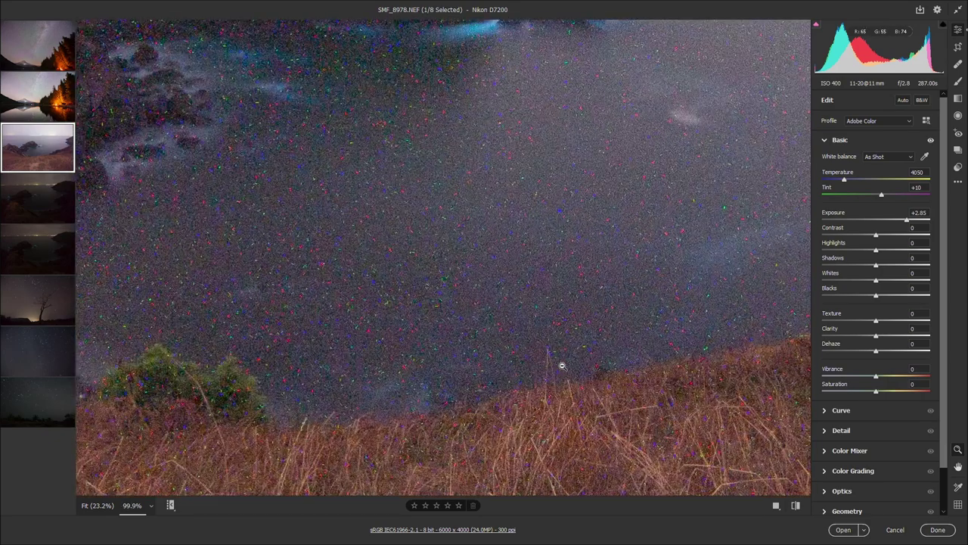